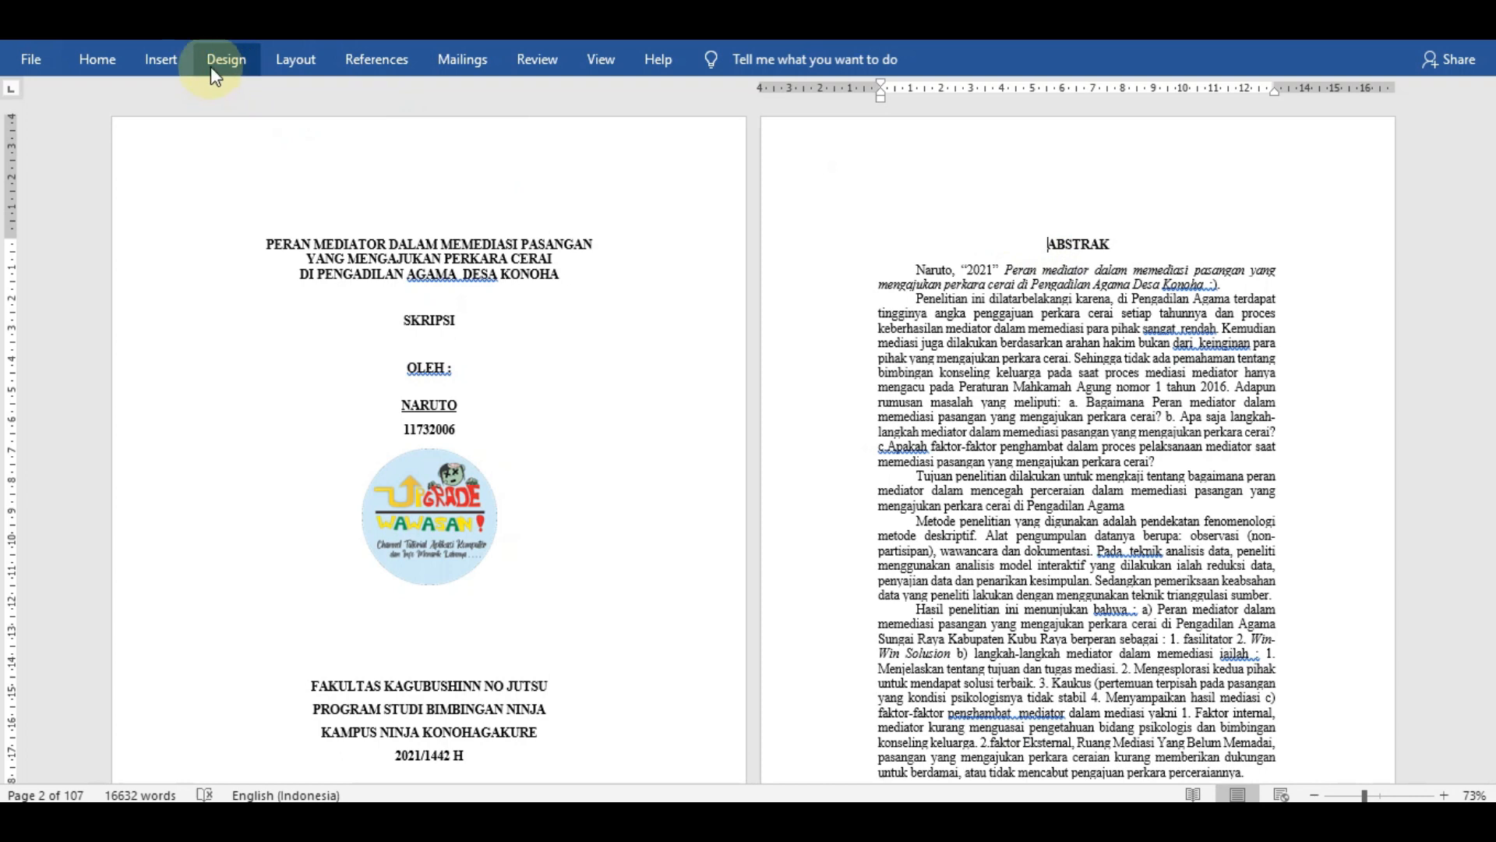
- Insert a Next Page section break before the ABSTRAK heading and check the header sections on both pages
click(294, 67)
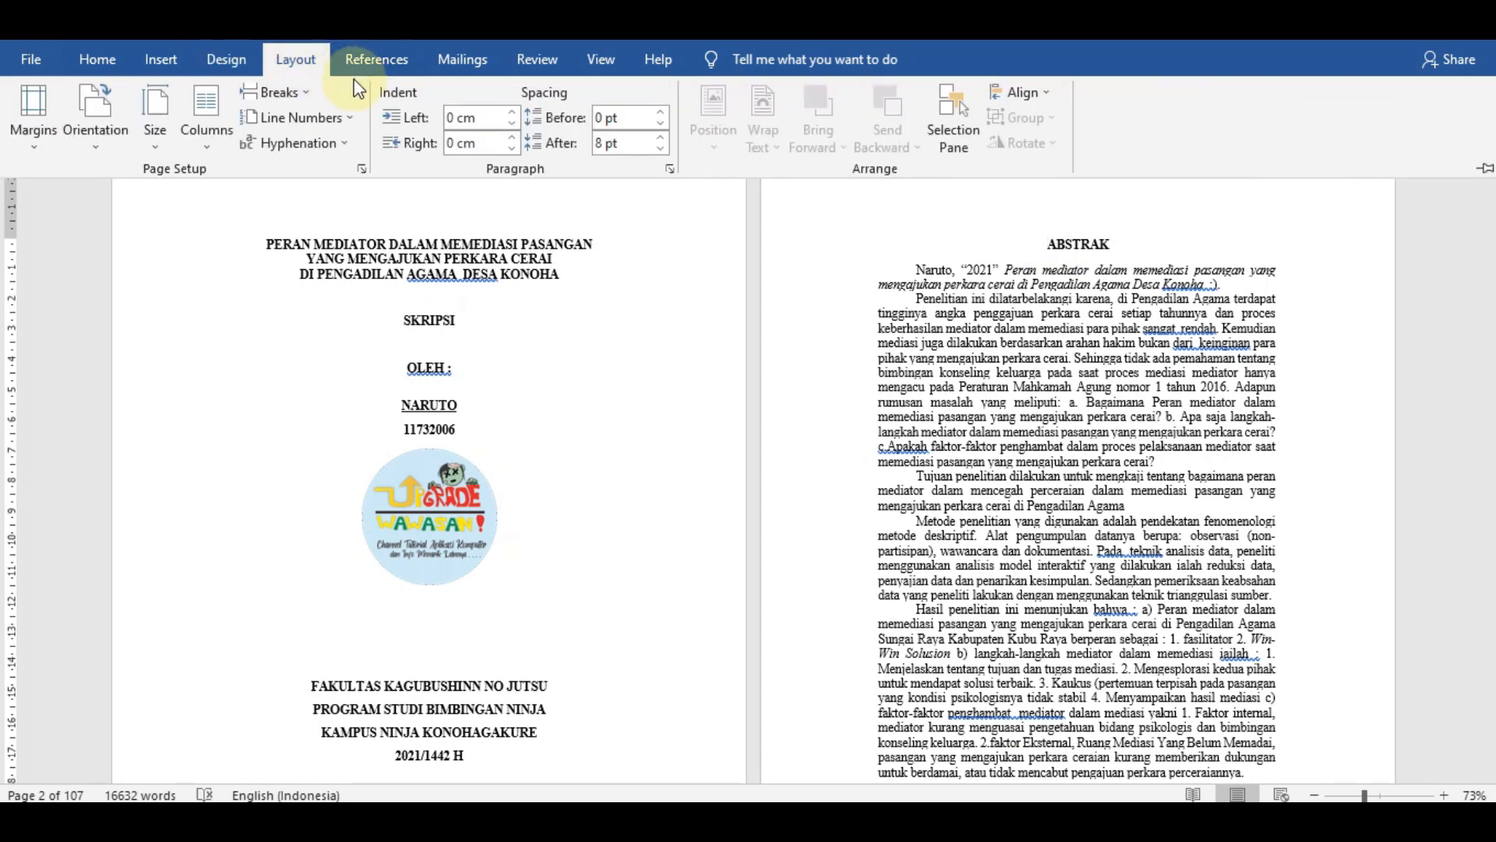
click(300, 96)
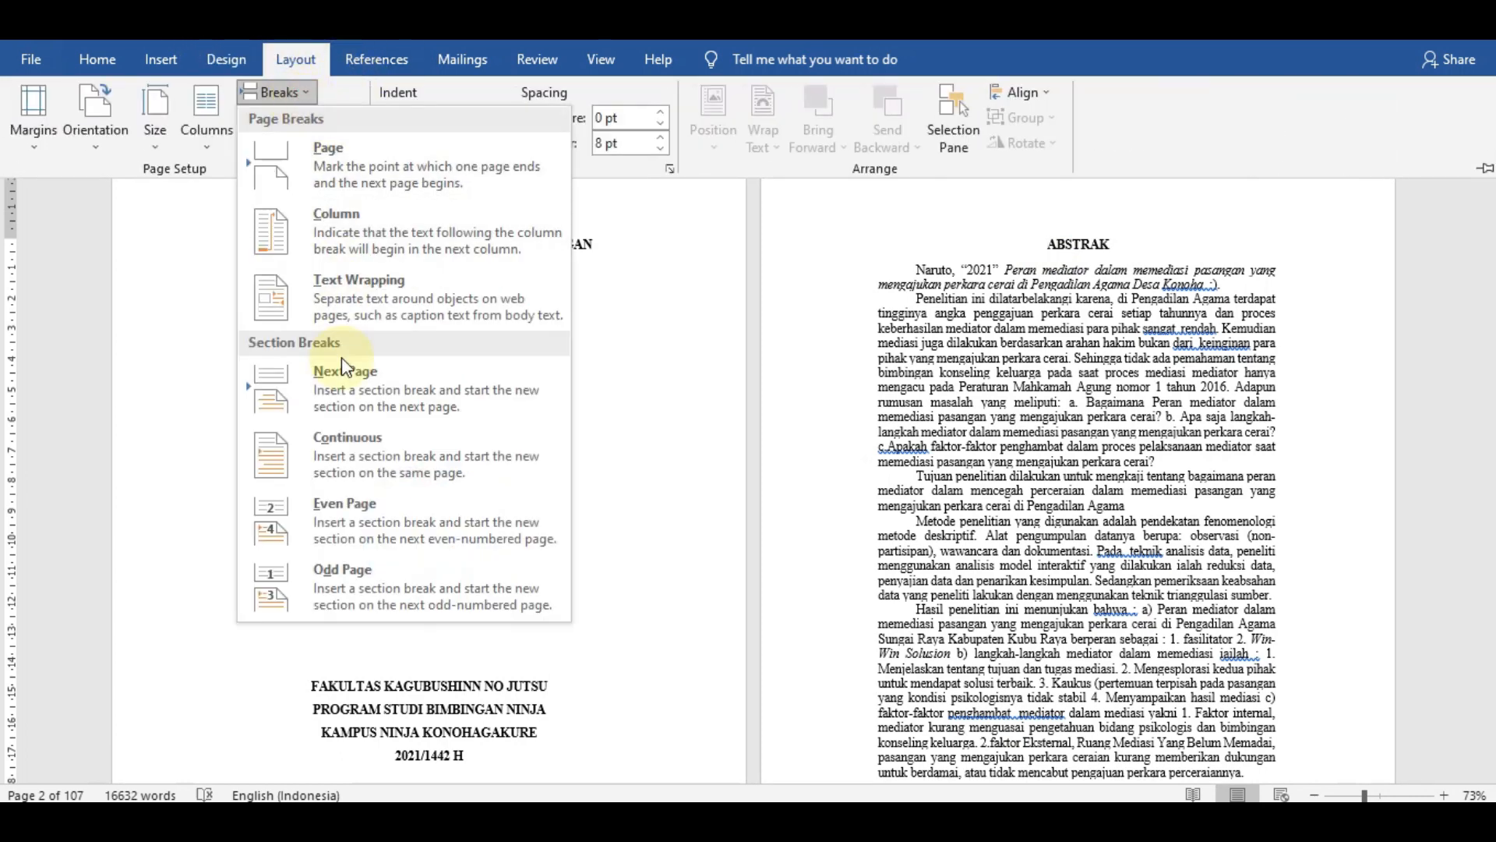
click(355, 401)
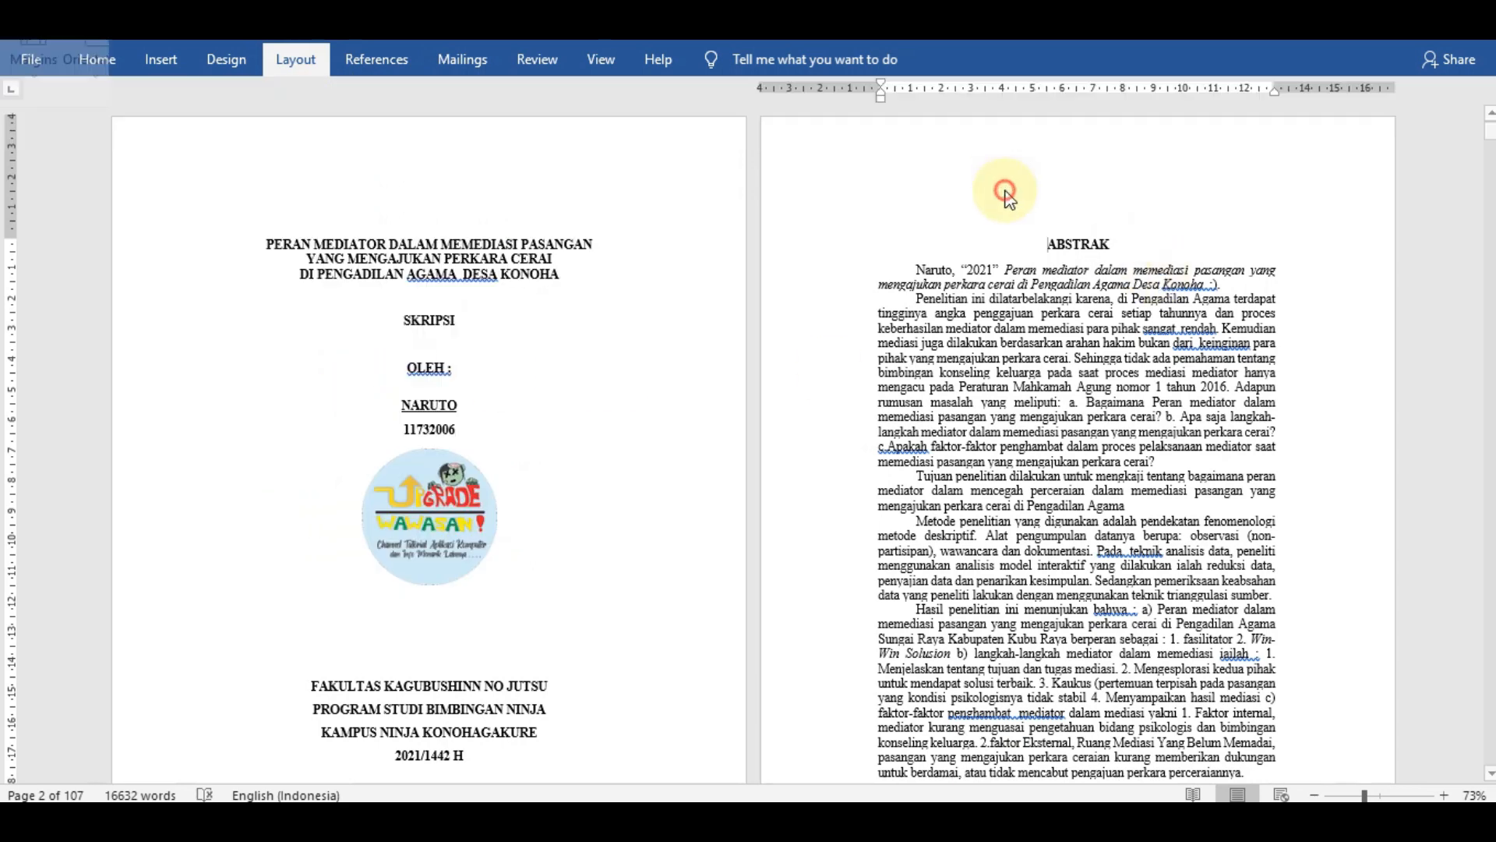
key(ctrl+F1)
double_click(1005, 153)
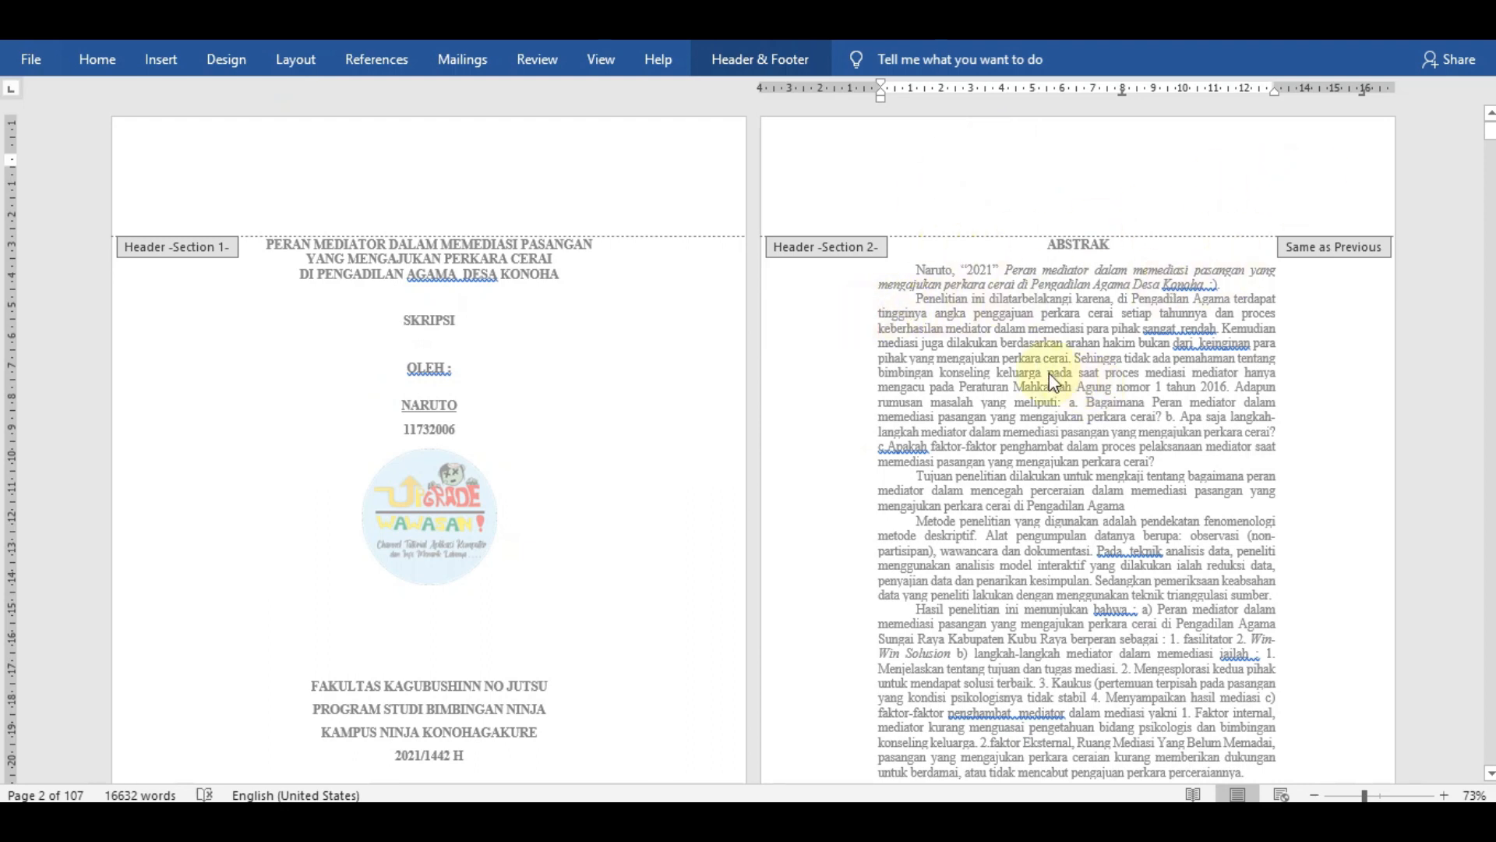
double_click(1319, 398)
scroll(748, 343, down, 2)
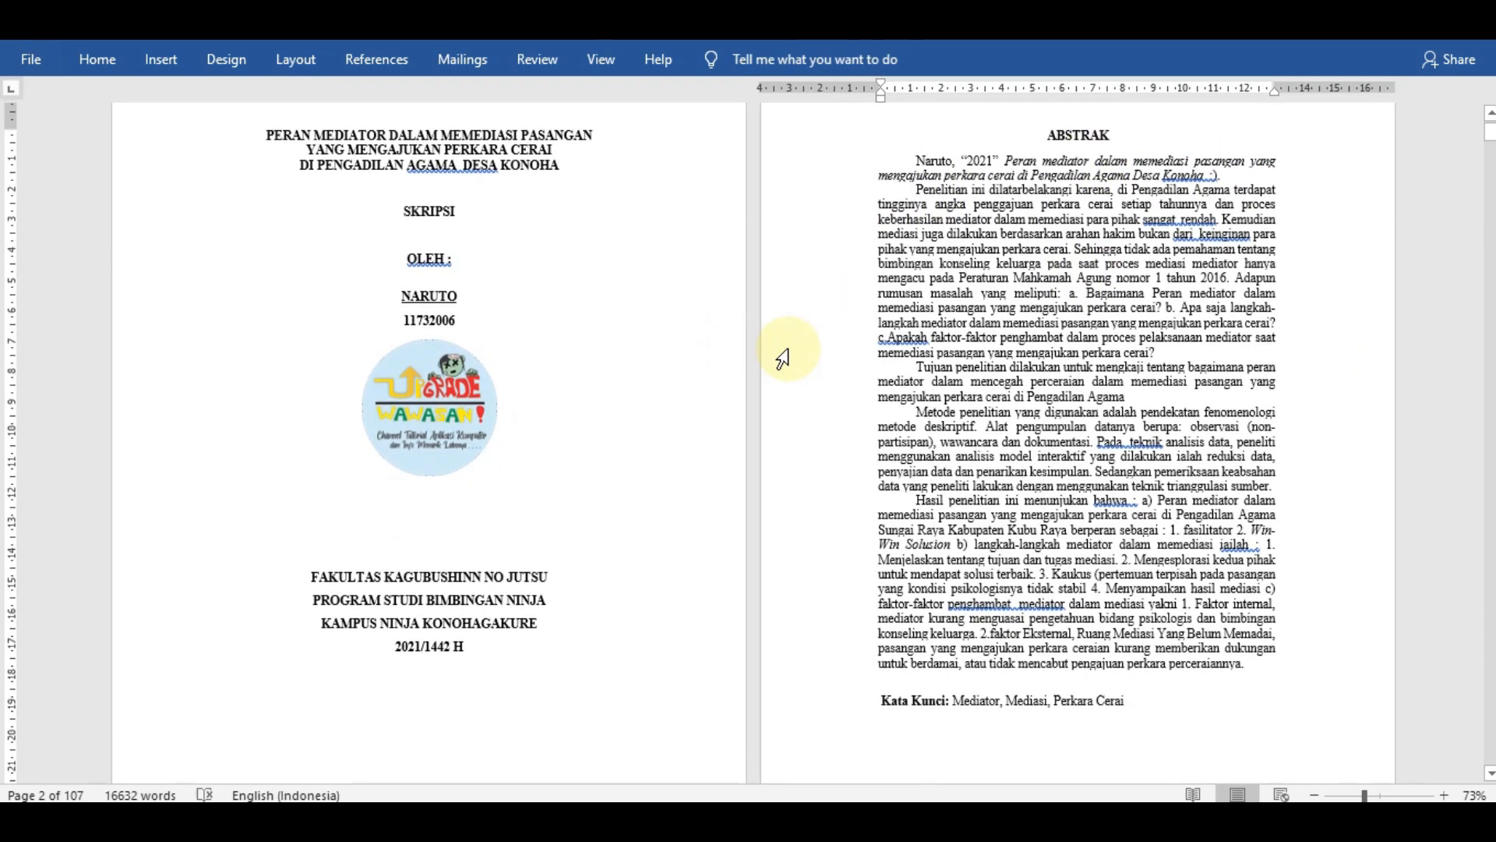
scroll(832, 366, up, 1)
- Set the page number format of the section starting at ABSTRAK to i, ii, iii
click(1045, 205)
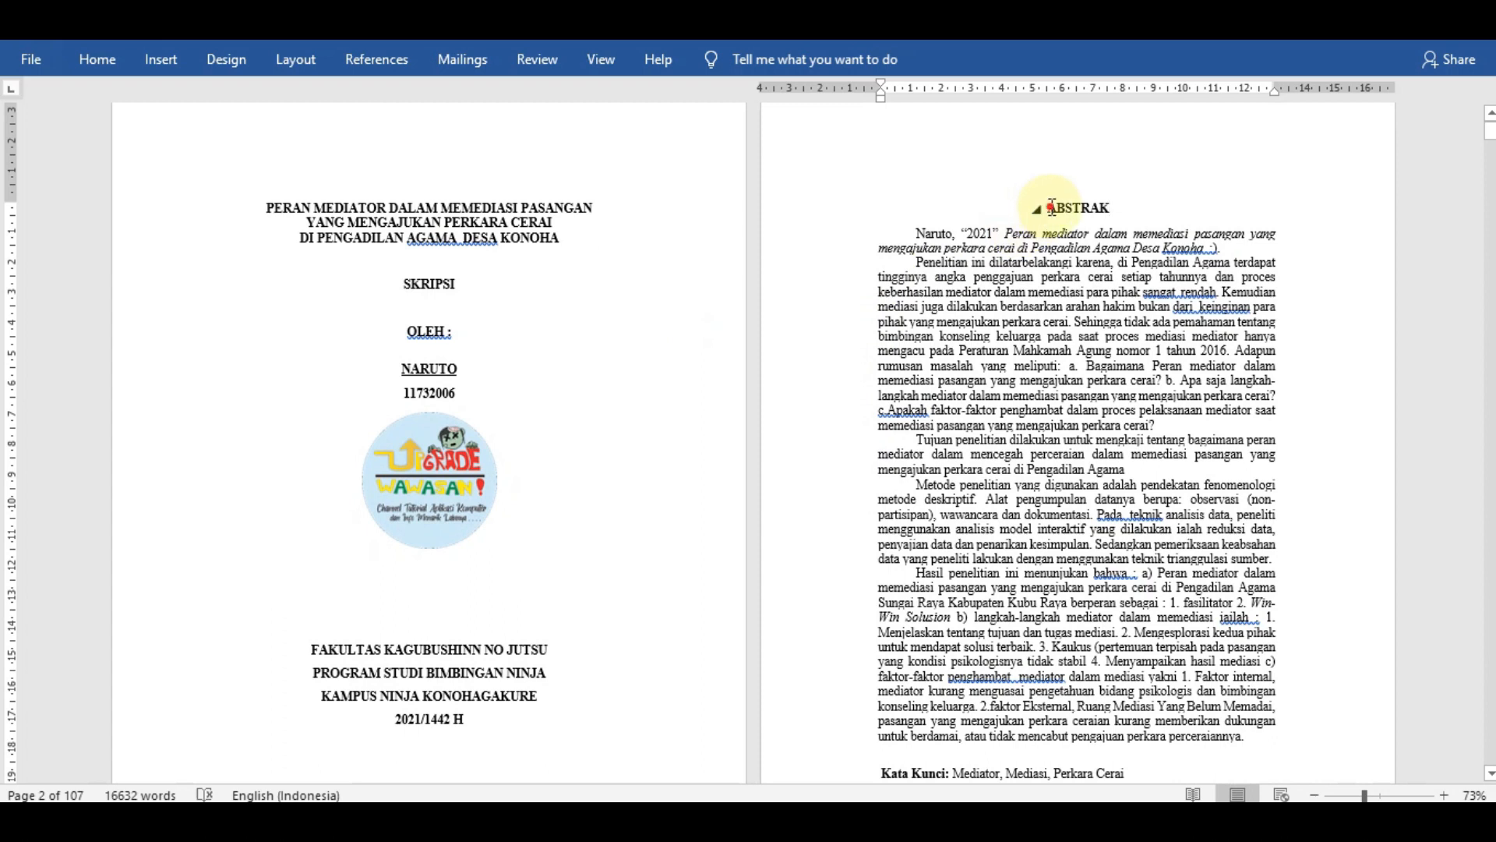
click(184, 59)
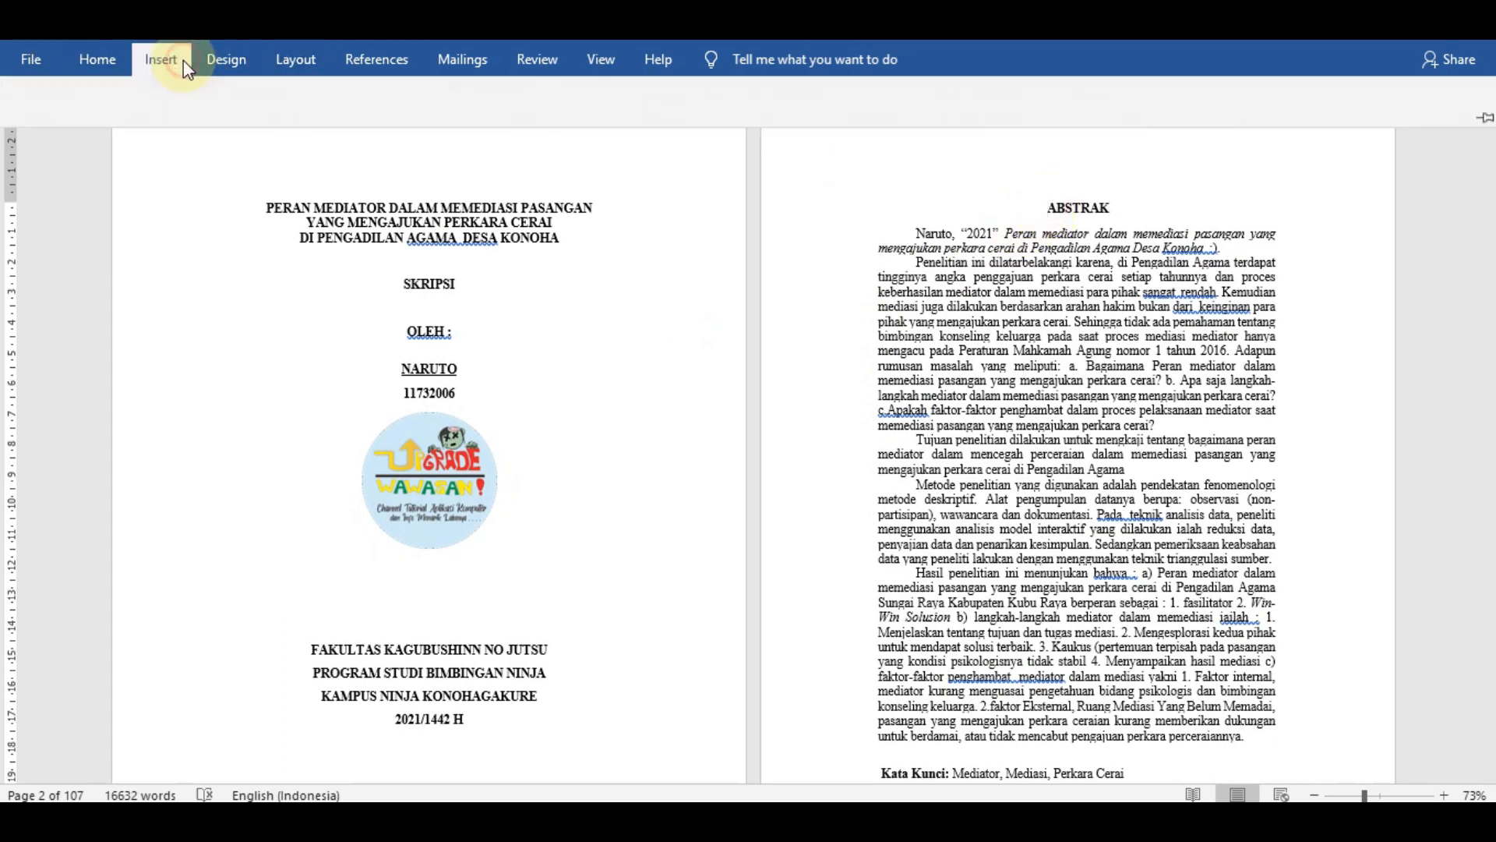
click(1050, 143)
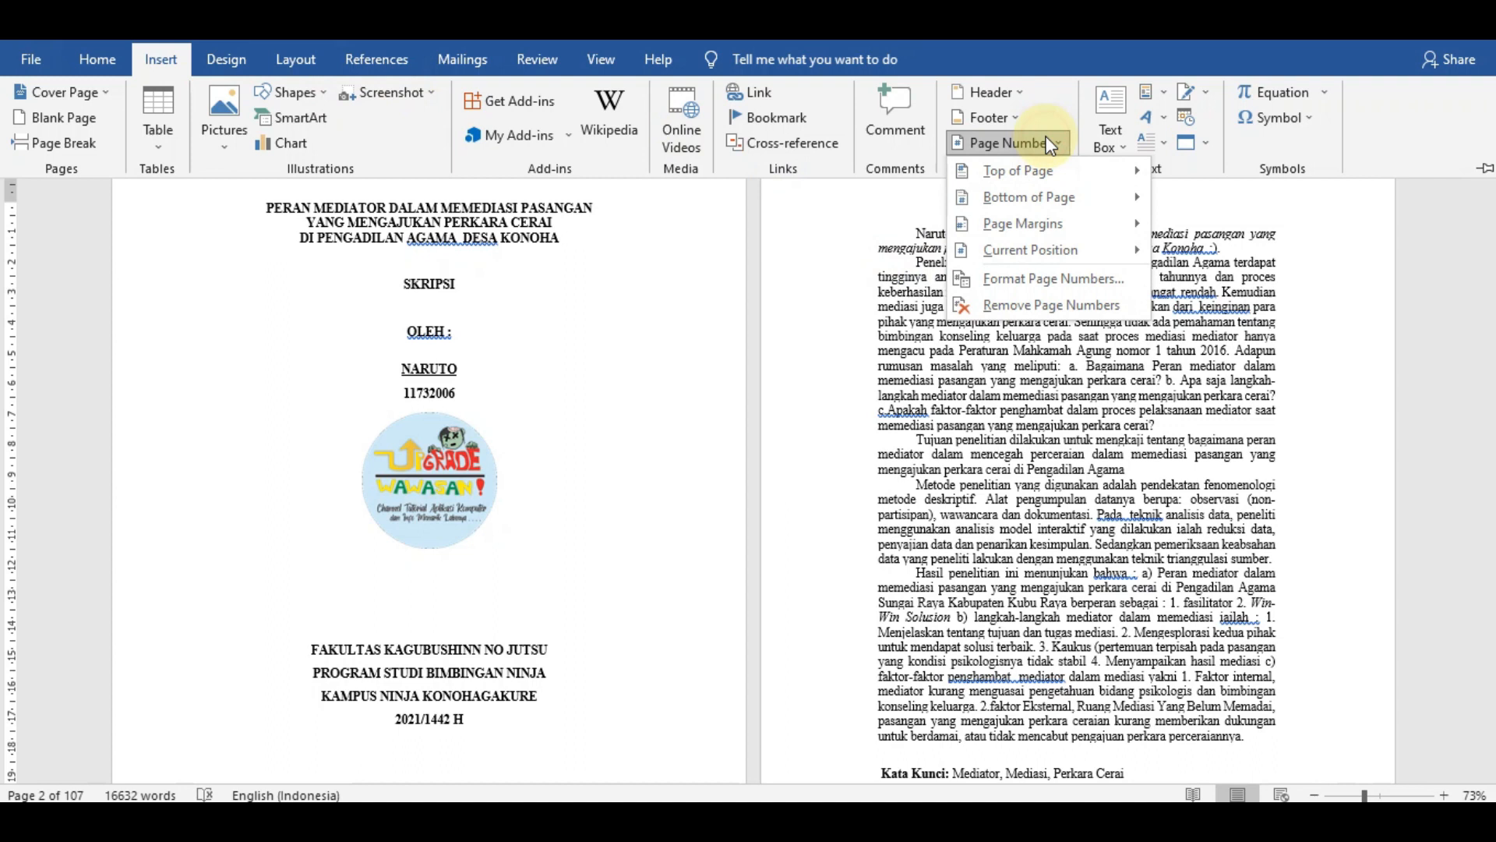
click(1052, 279)
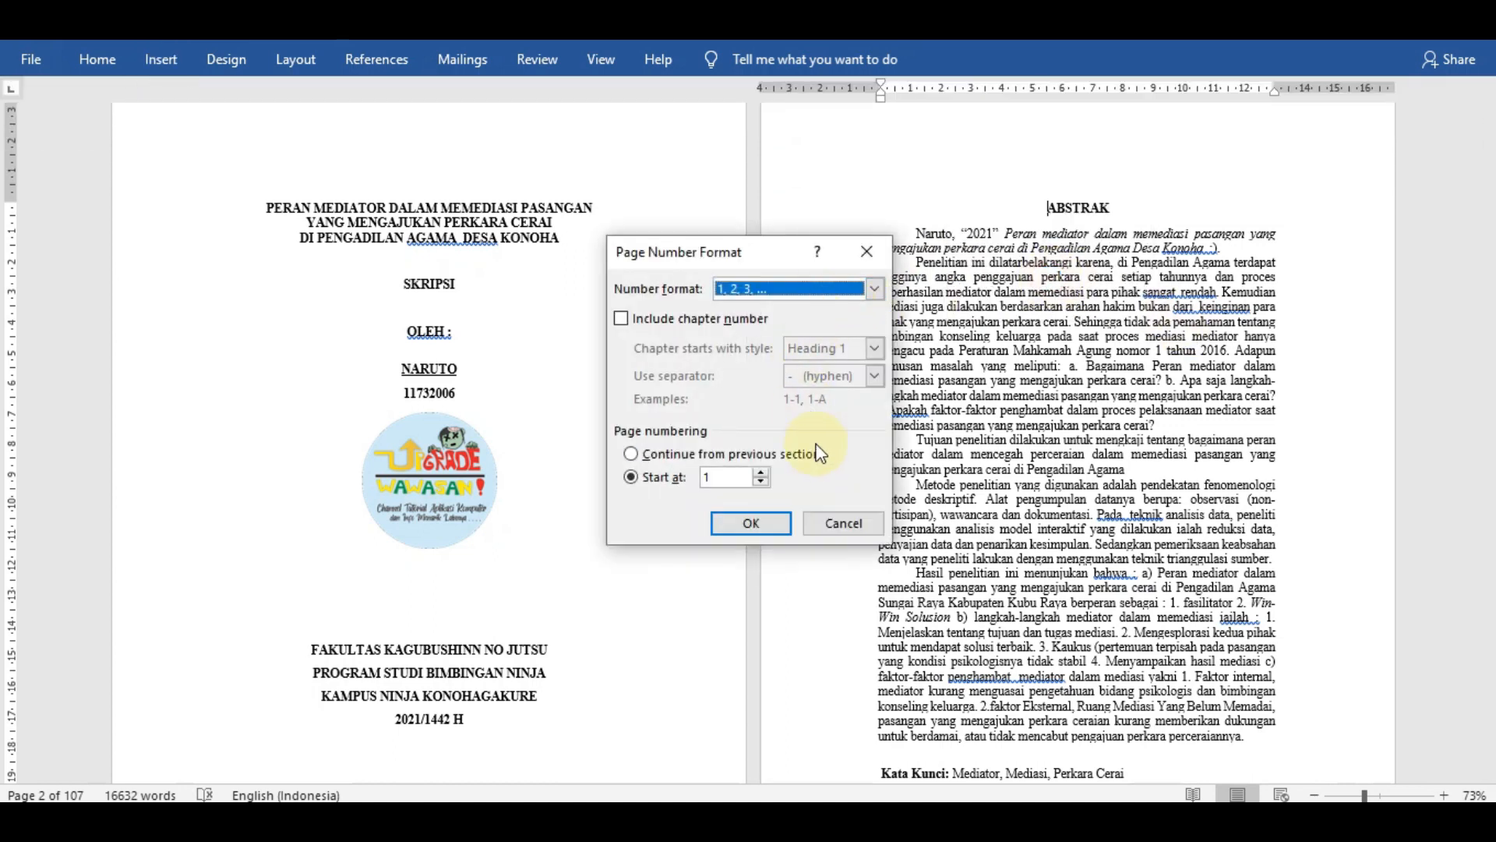
click(817, 289)
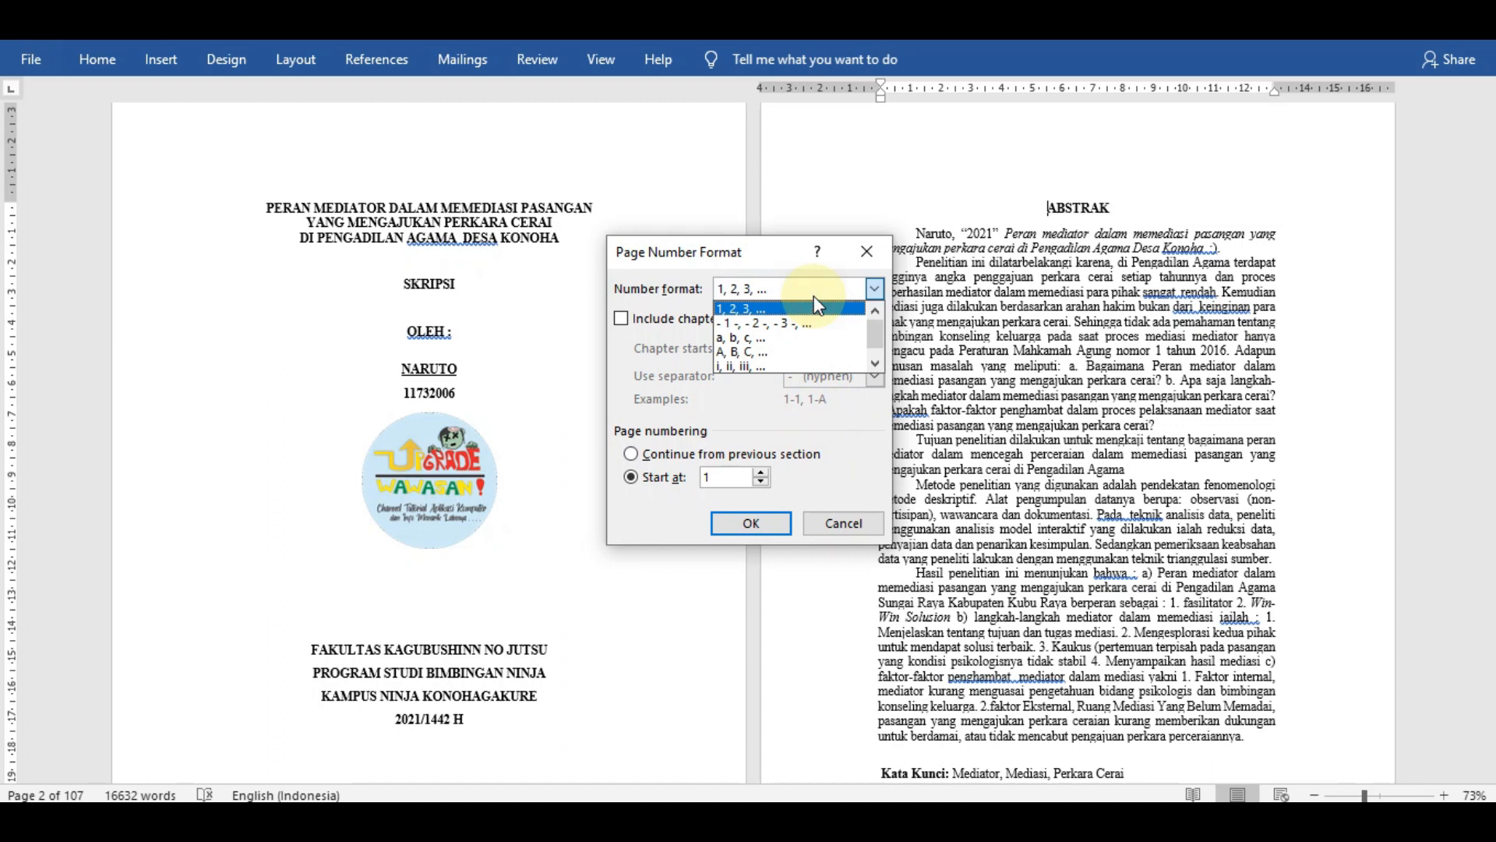
click(815, 365)
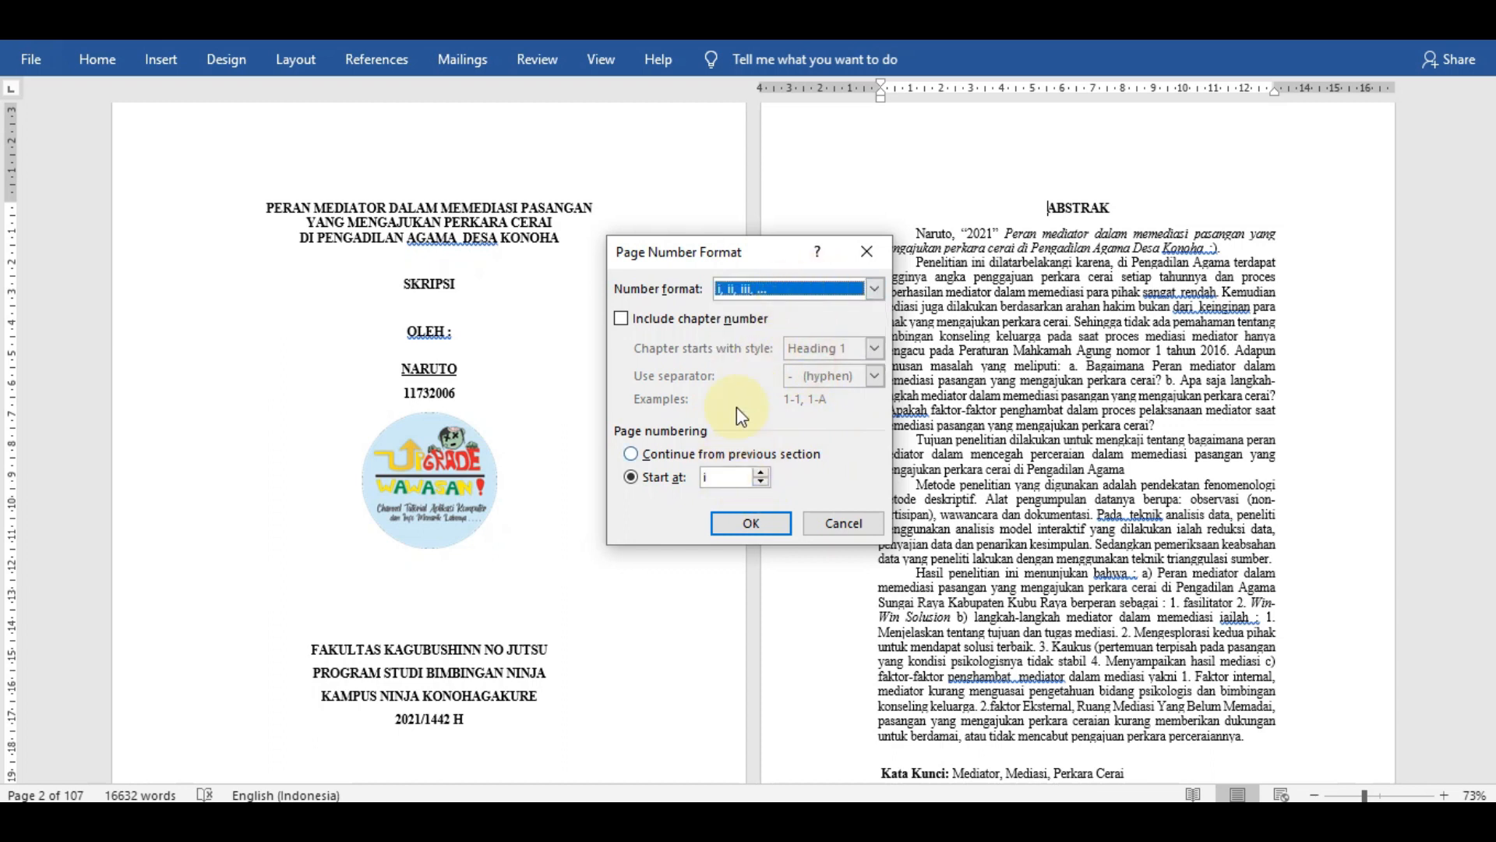
click(765, 520)
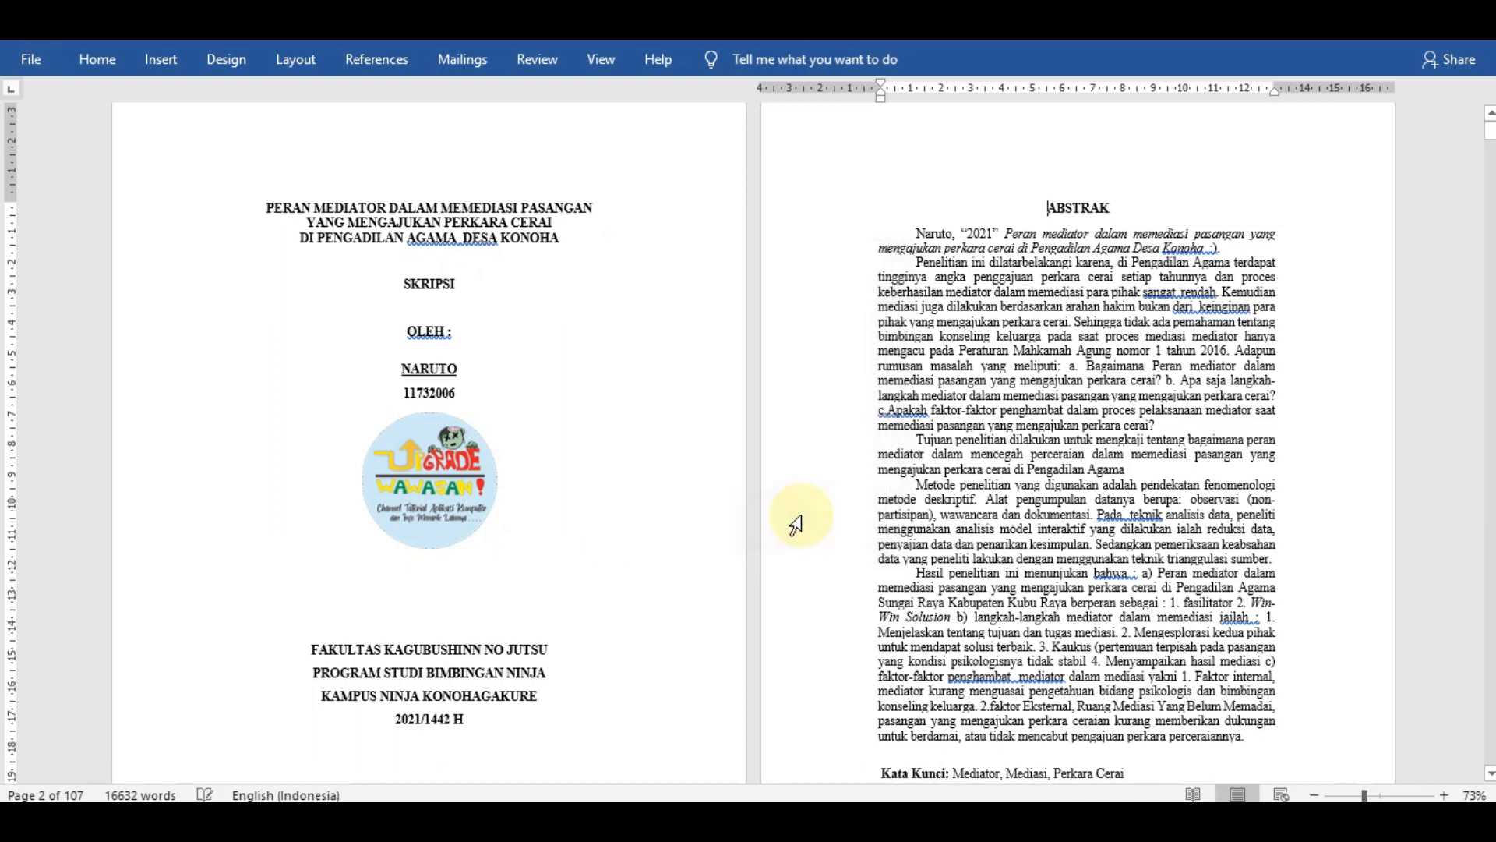
- Place the page numbers at the bottom of the page with the Plain Number 3 style and return to the body text
scroll(938, 421, down, 3)
click(884, 409)
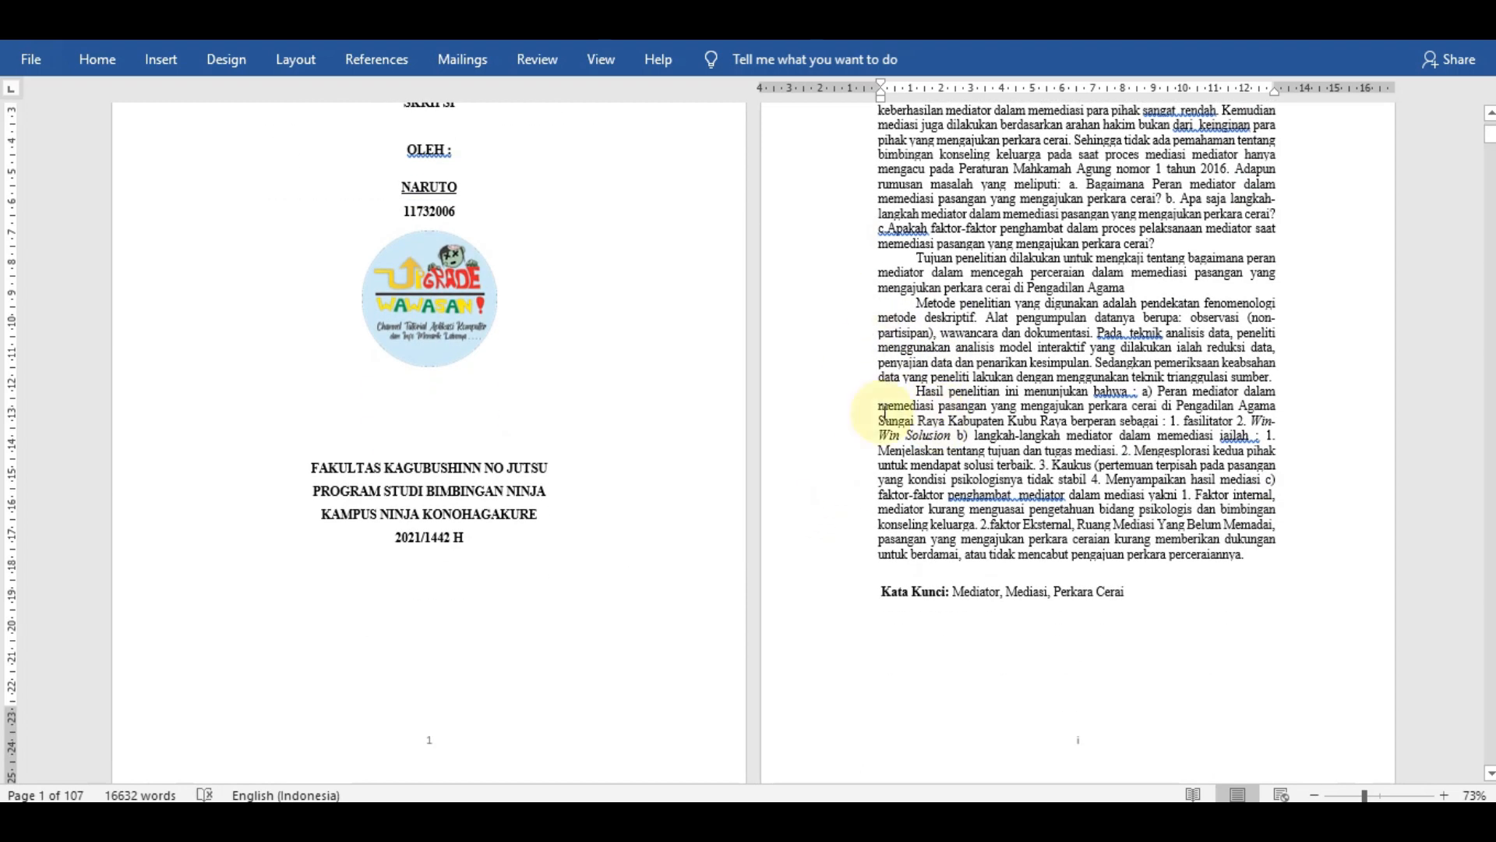
scroll(1037, 507, down, 3)
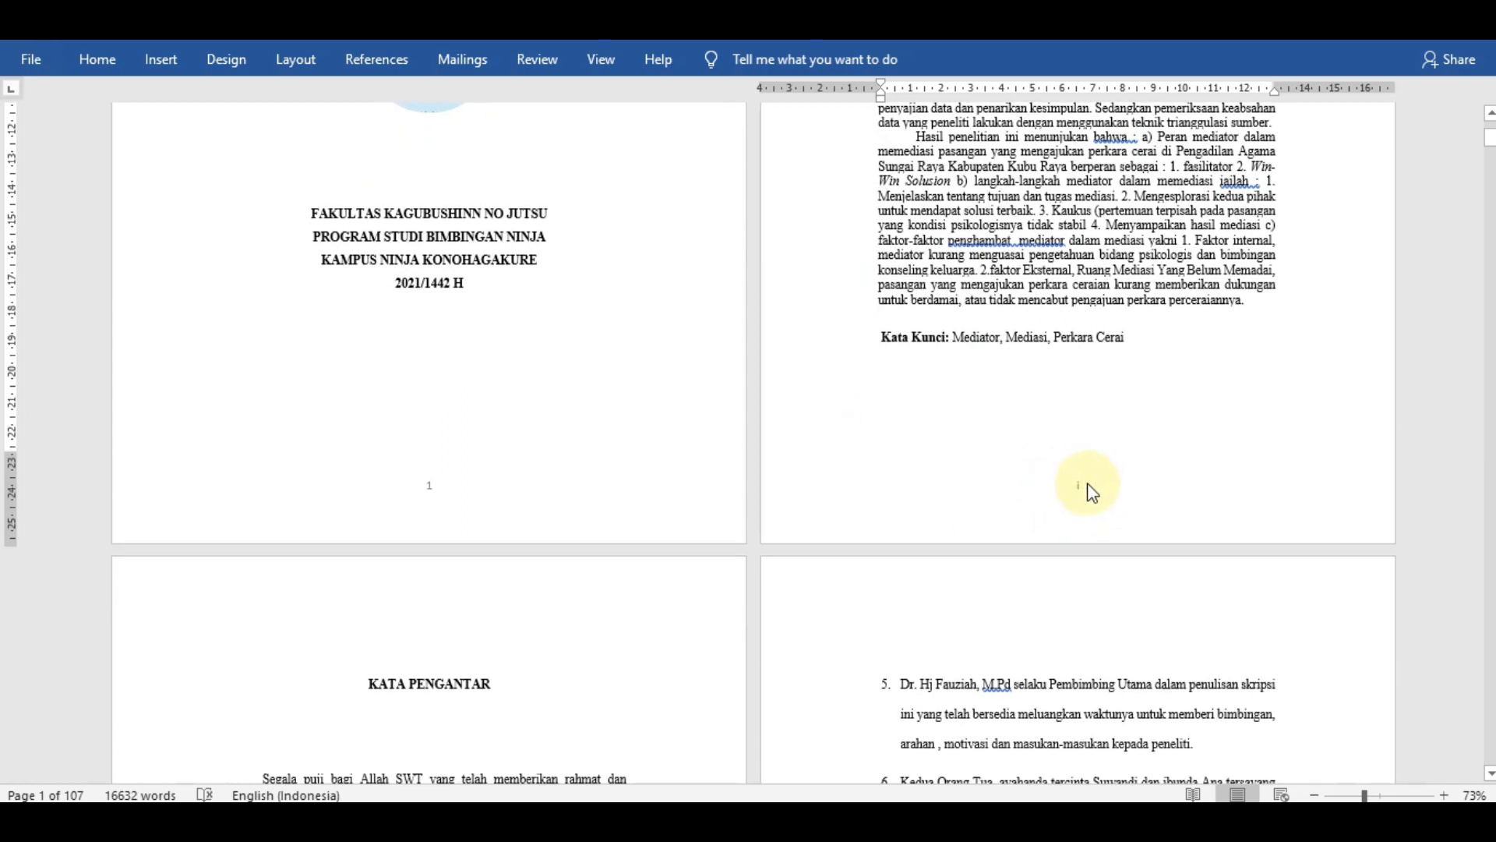
scroll(1091, 491, down, 2)
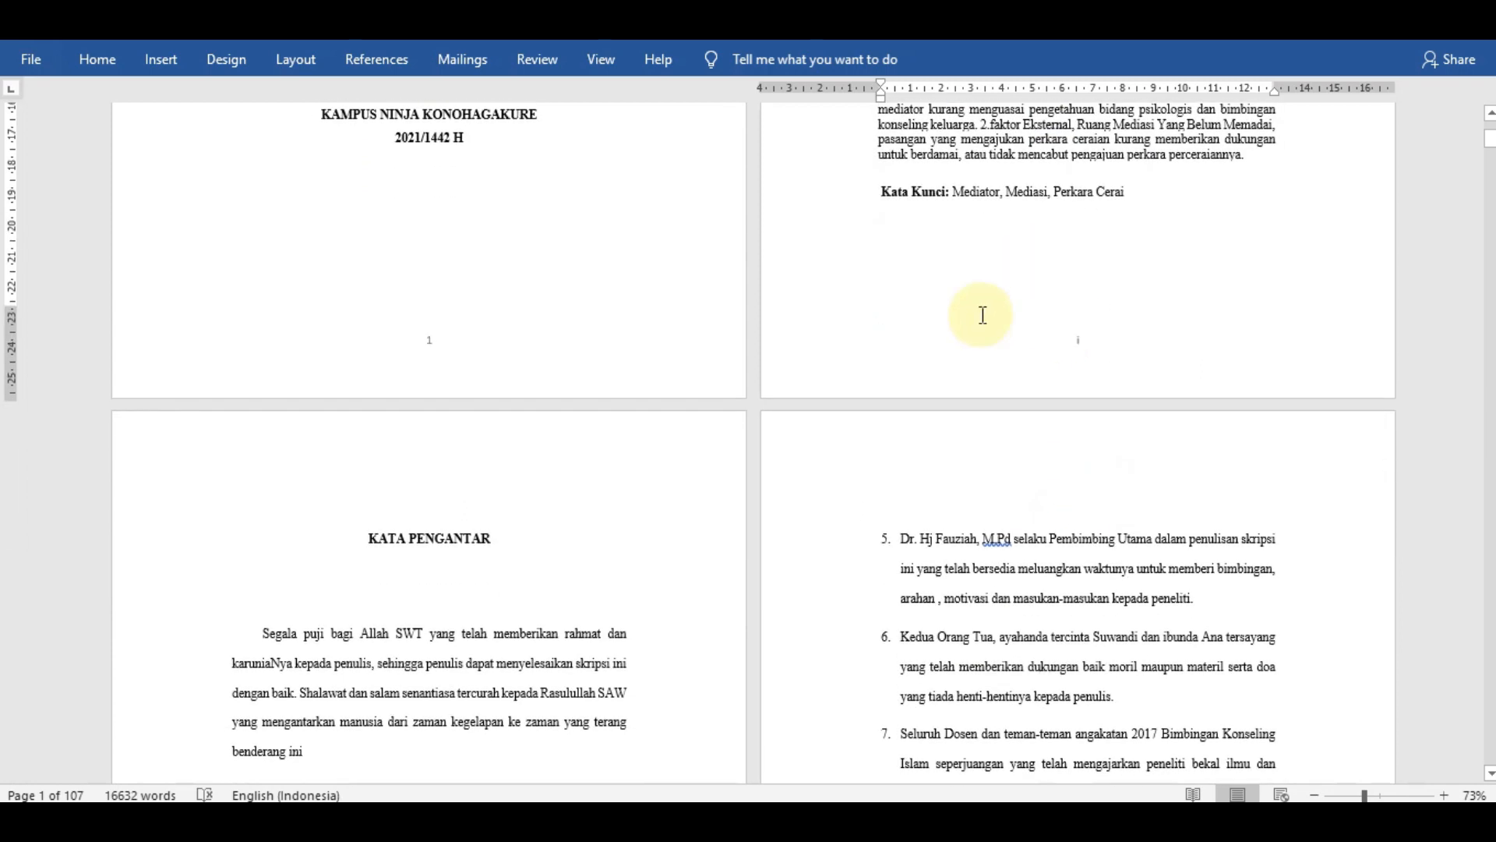
scroll(983, 315, down, 5)
scroll(956, 331, up, 6)
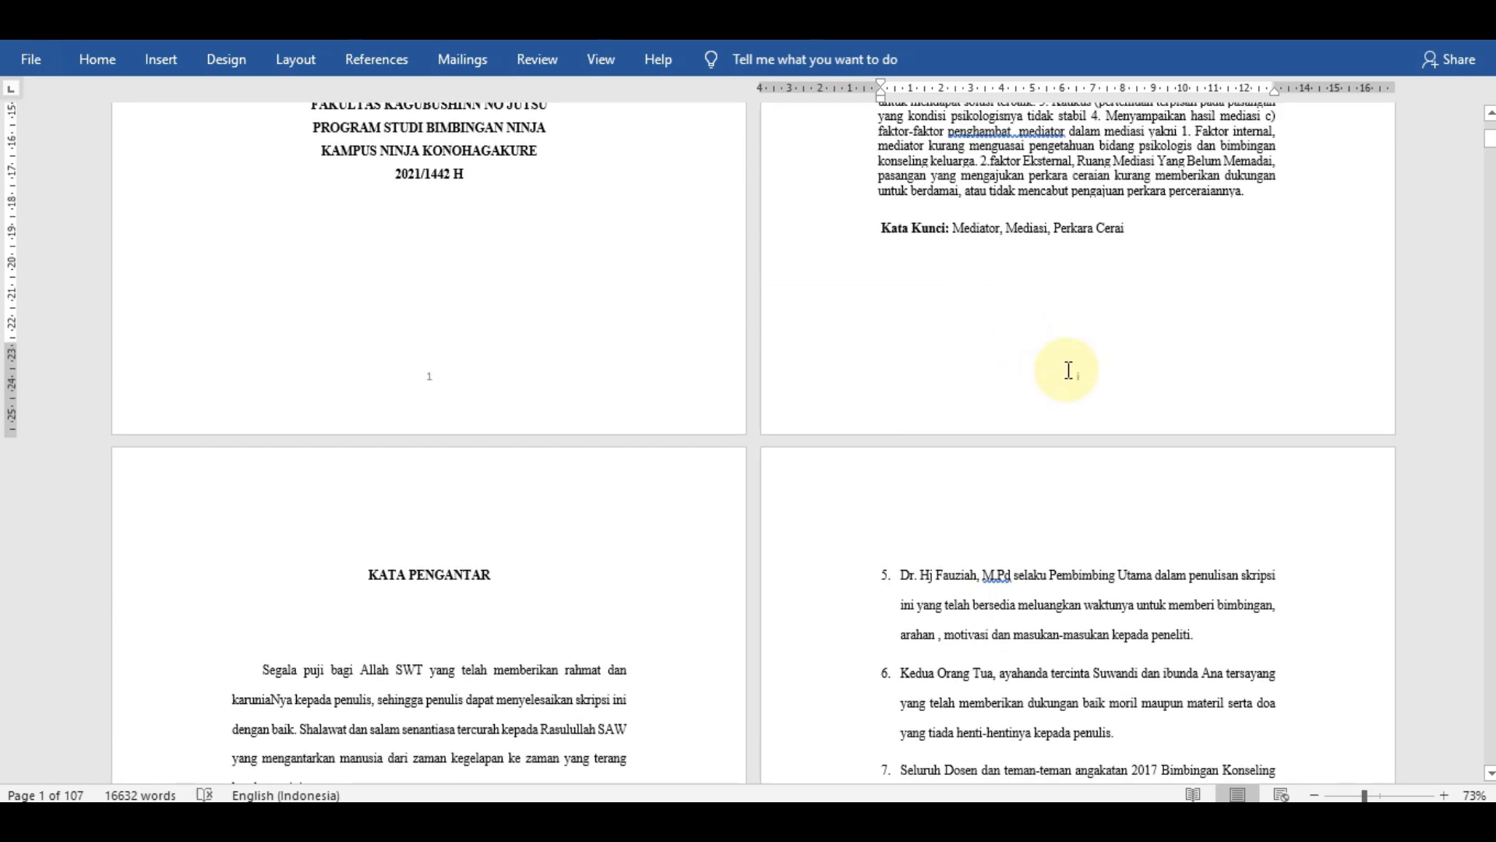
click(186, 72)
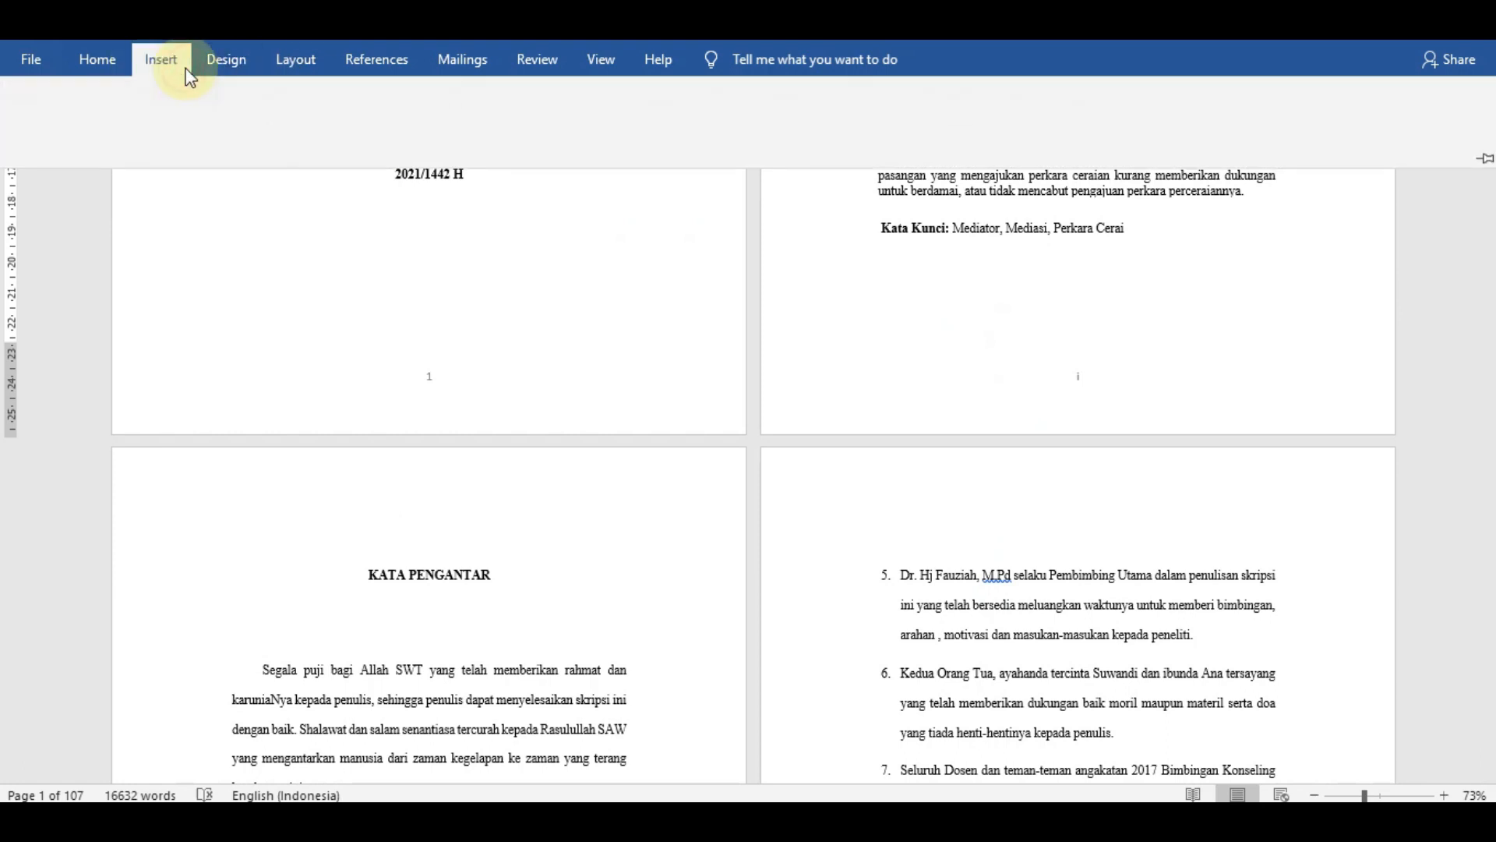
click(1047, 147)
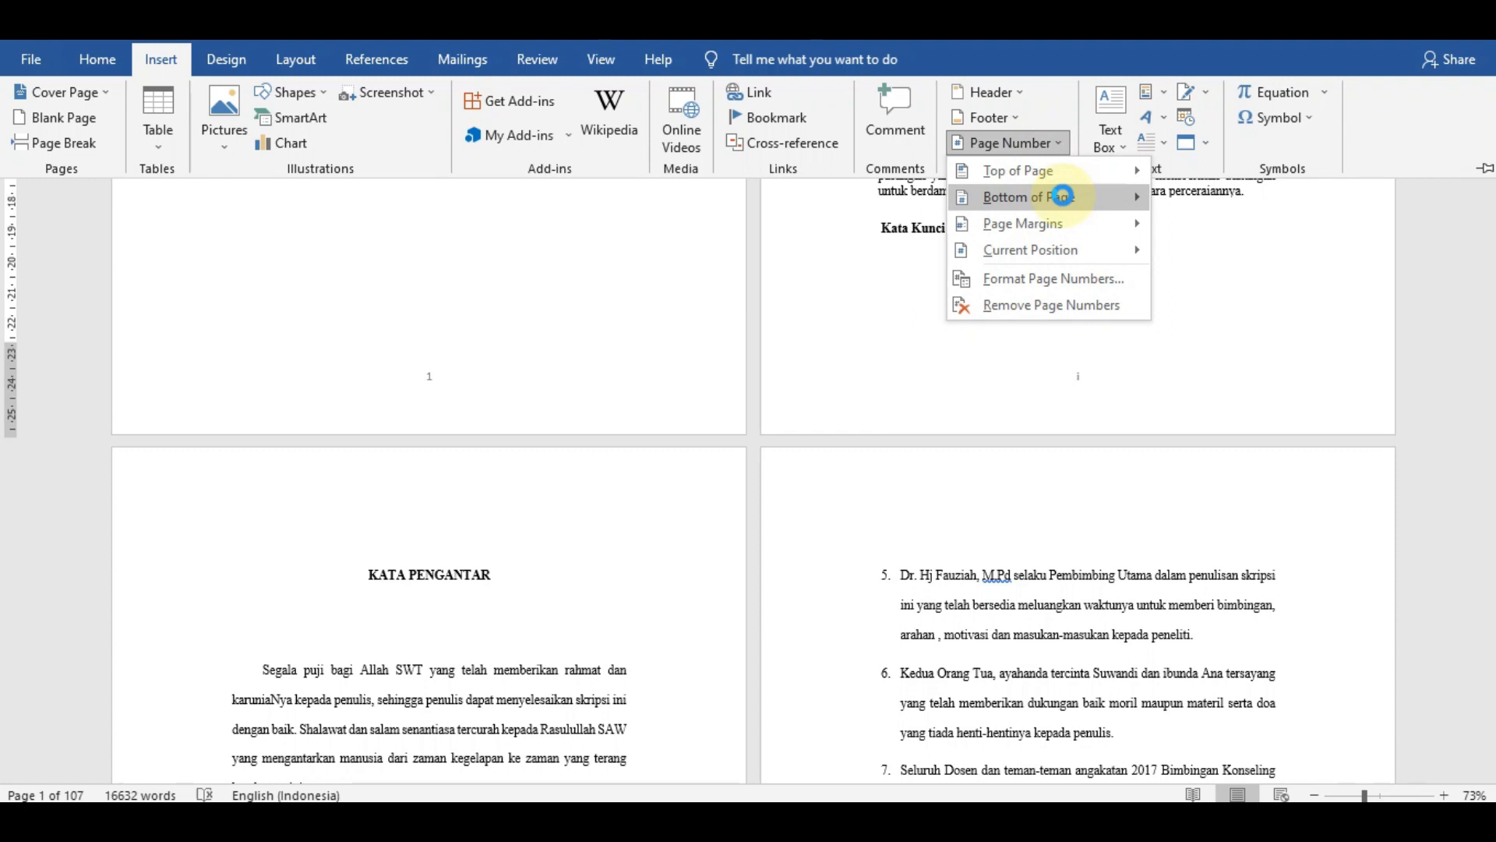
mouse_move(1063, 195)
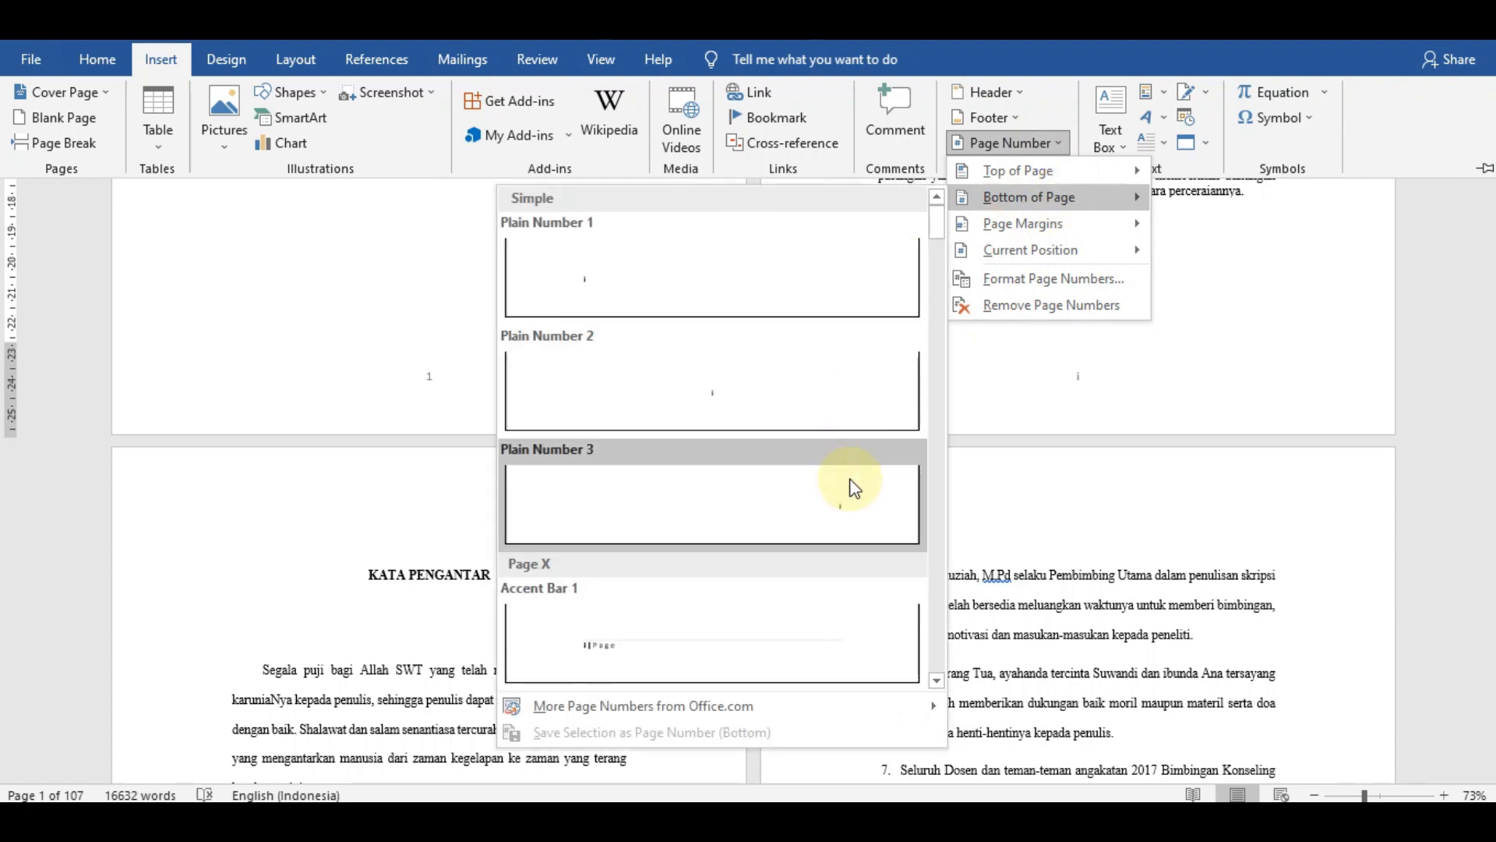
click(851, 484)
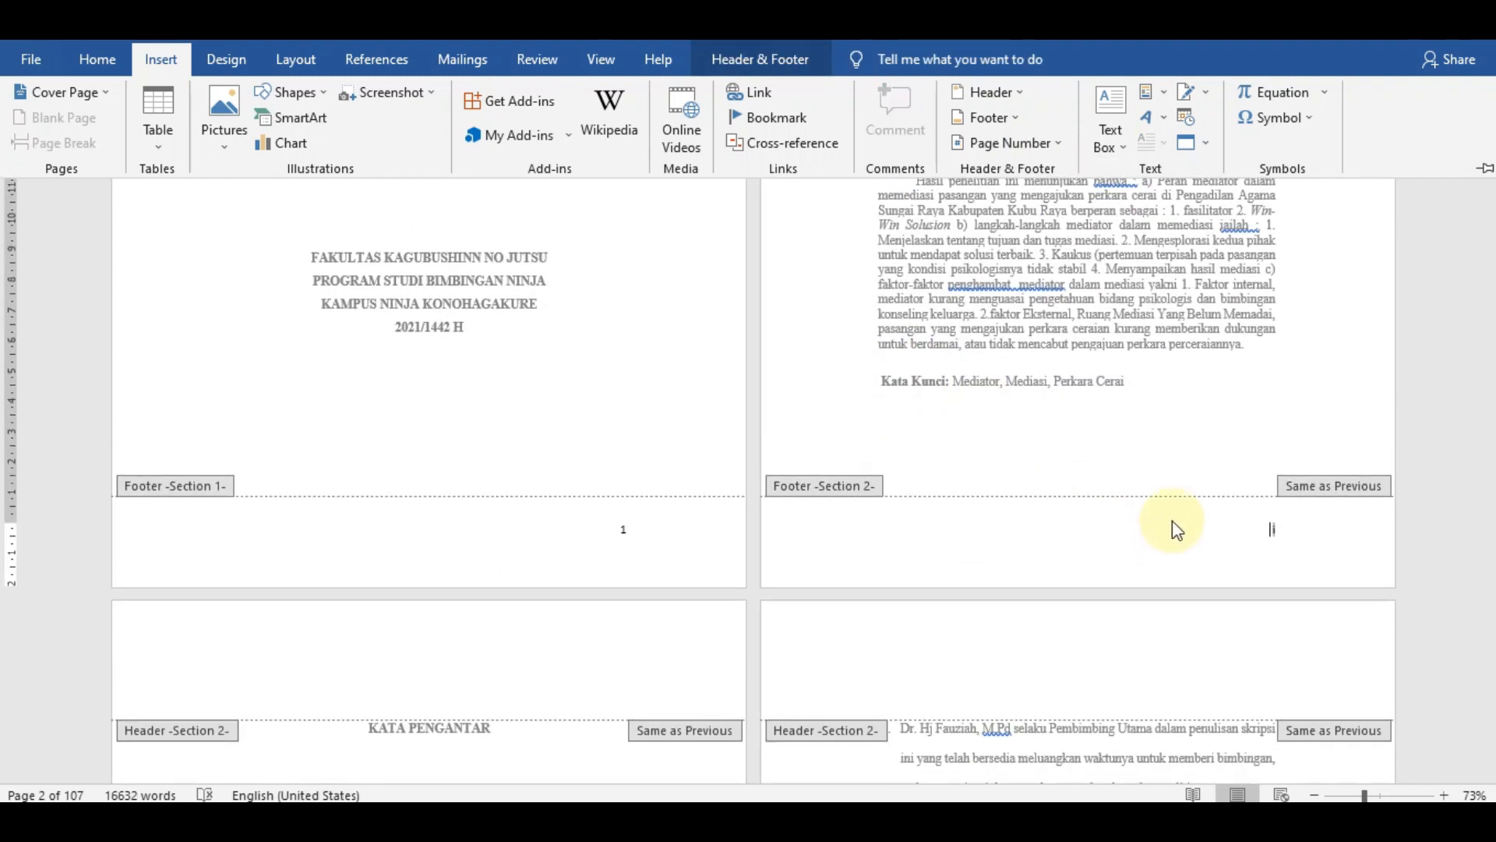
click(1236, 414)
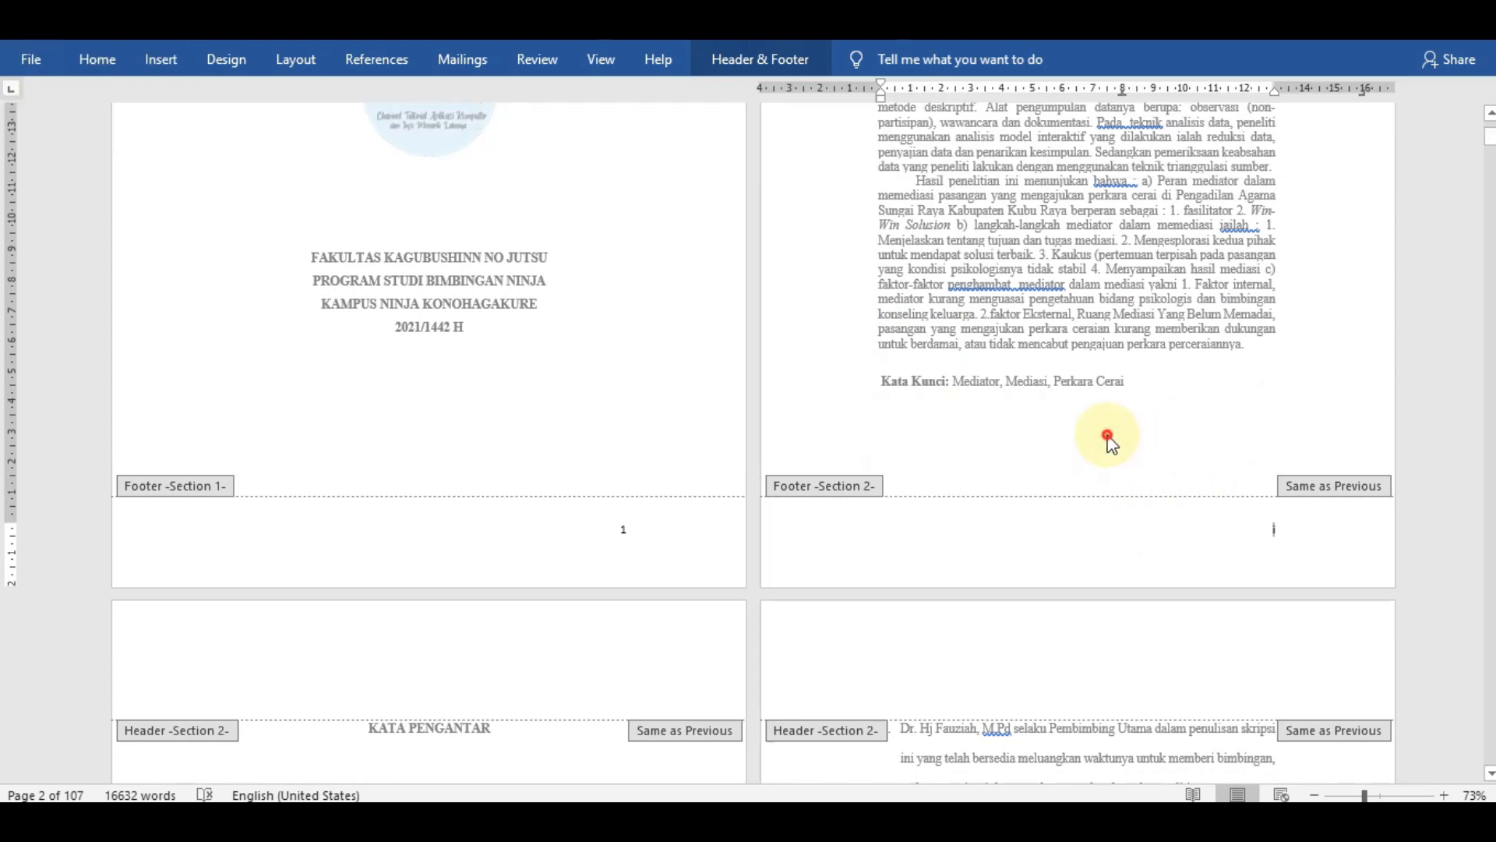
double_click(1107, 433)
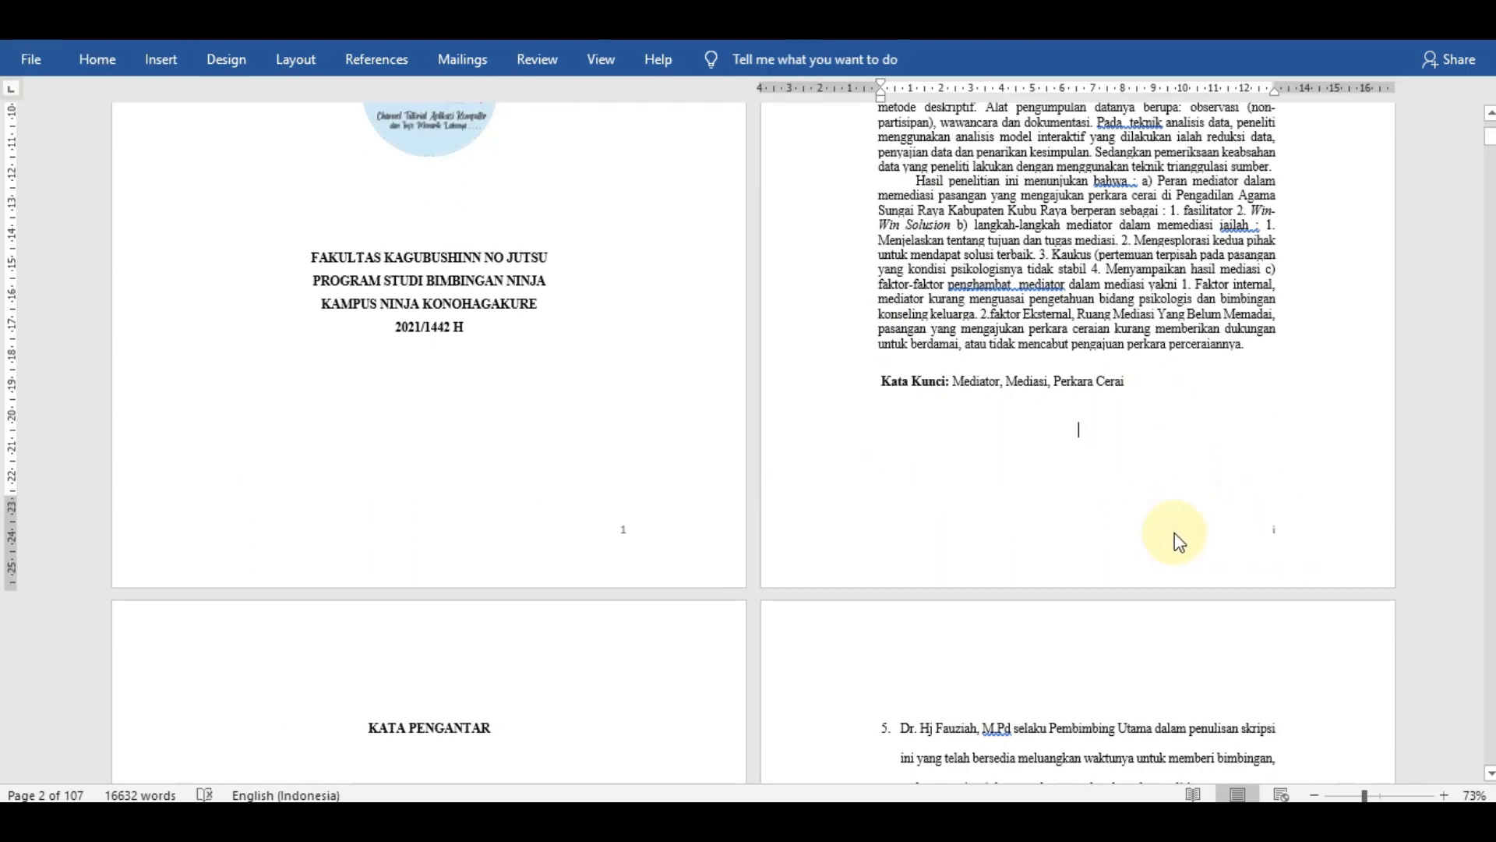
- Turn on Different First Page for the cover page's footer in section 1 and close the footer
scroll(1017, 491, down, 10)
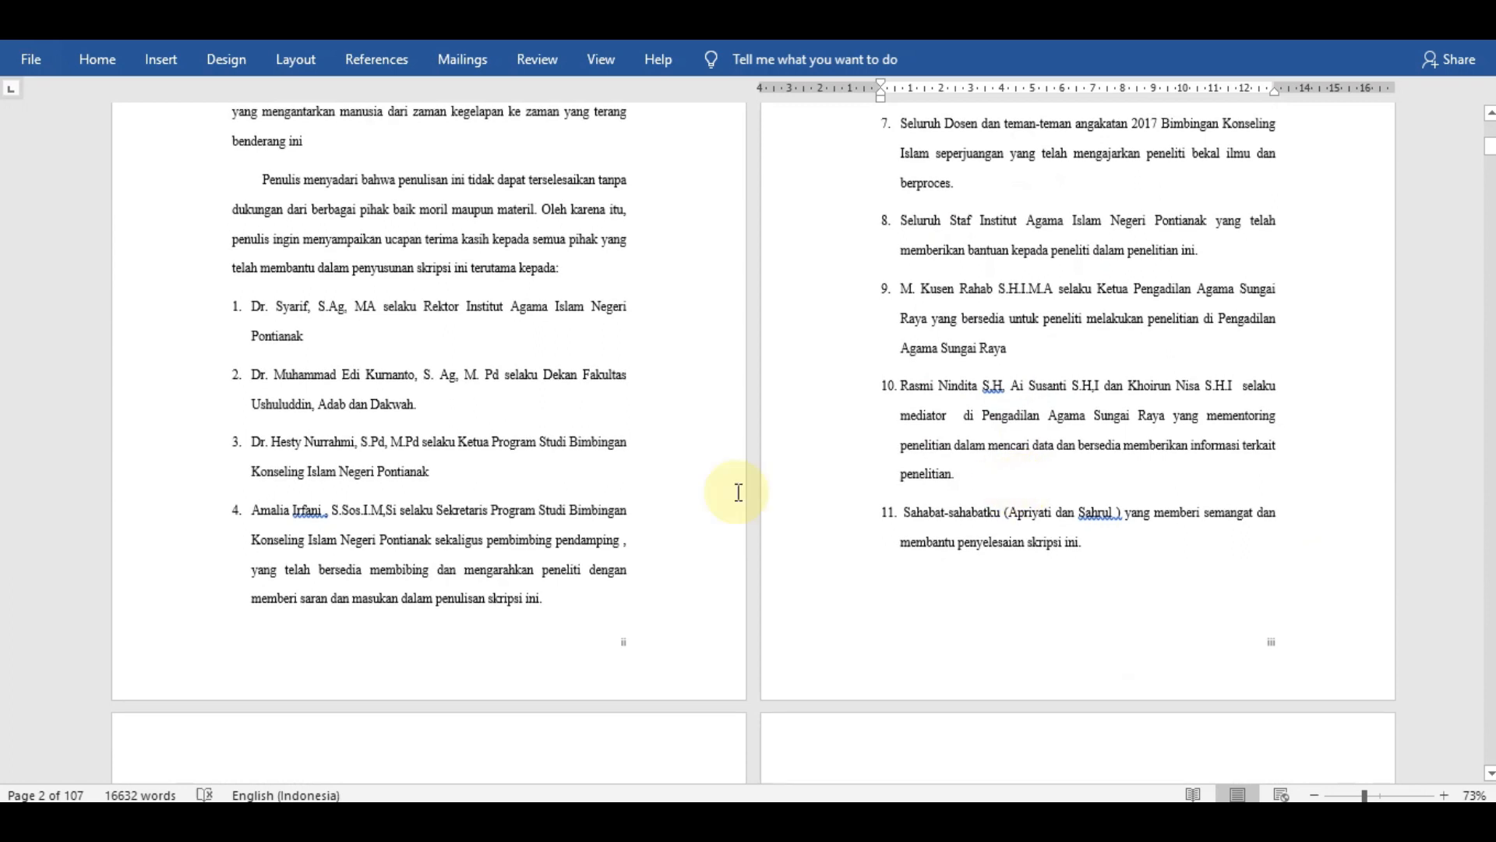
scroll(1035, 444, up, 10)
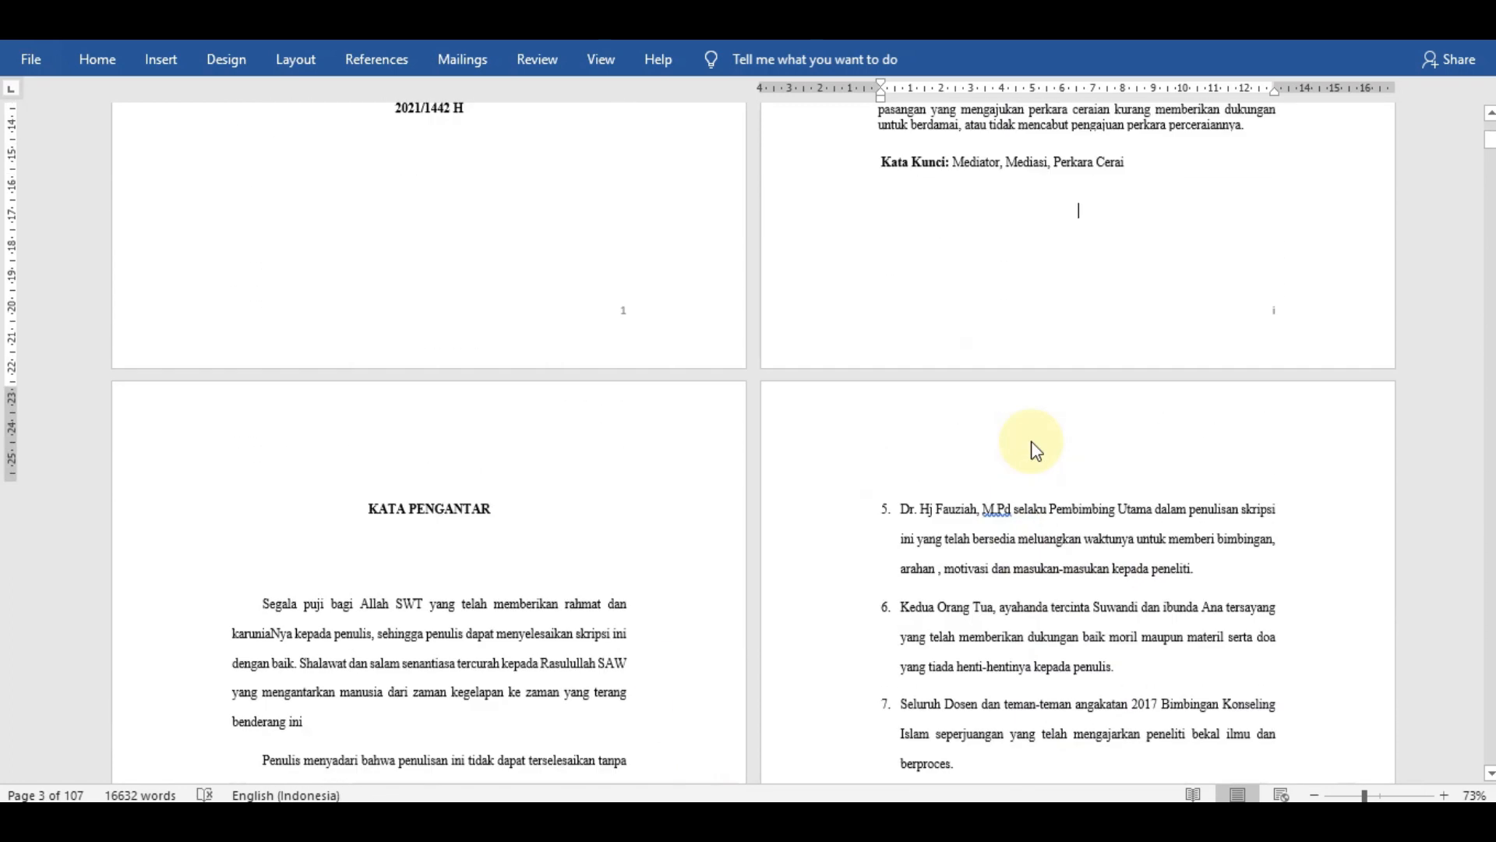
scroll(1175, 446, up, 1)
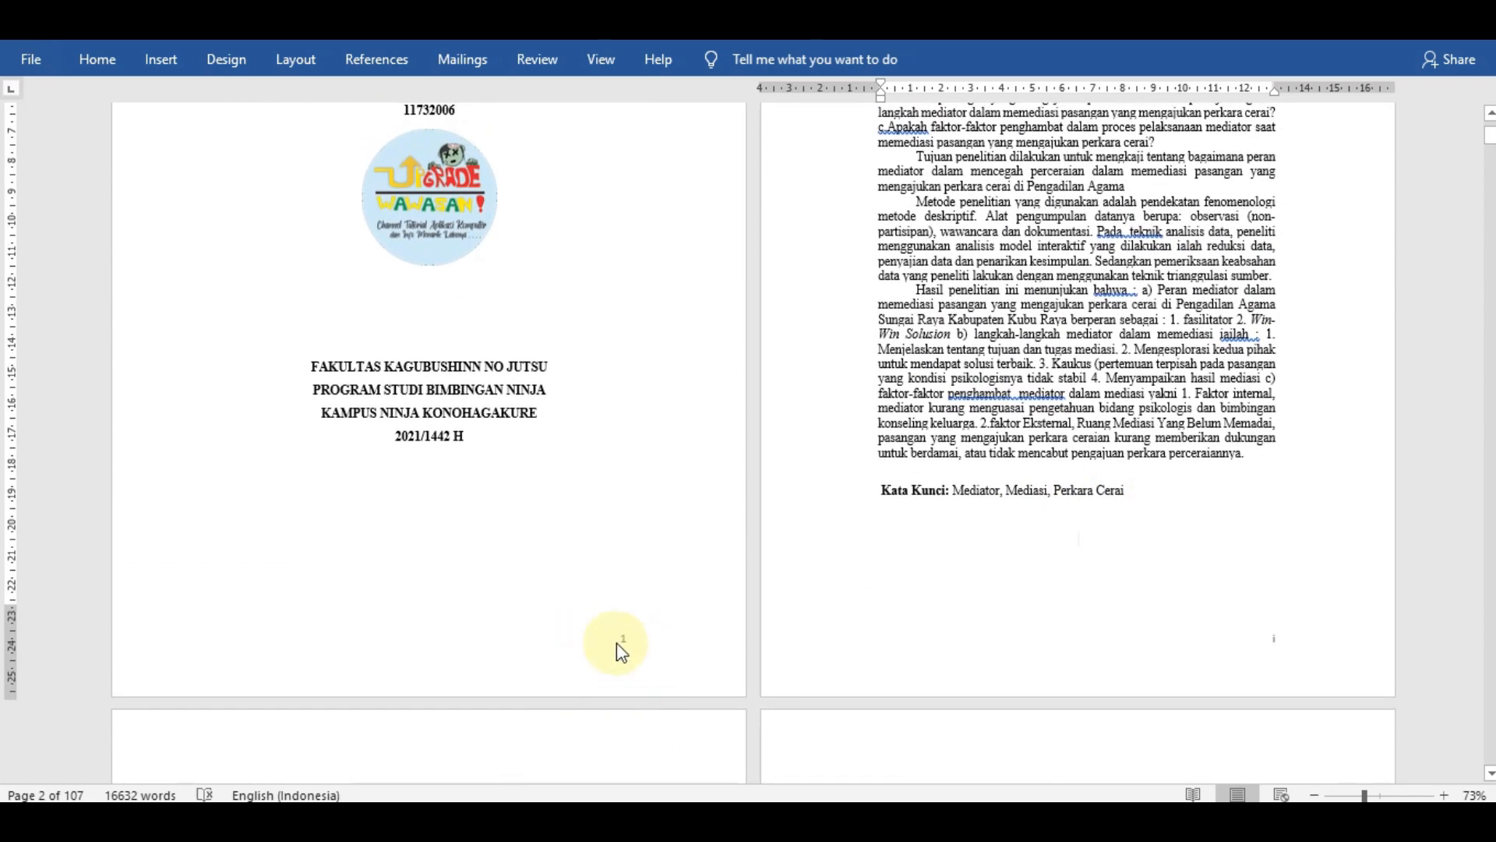
double_click(616, 642)
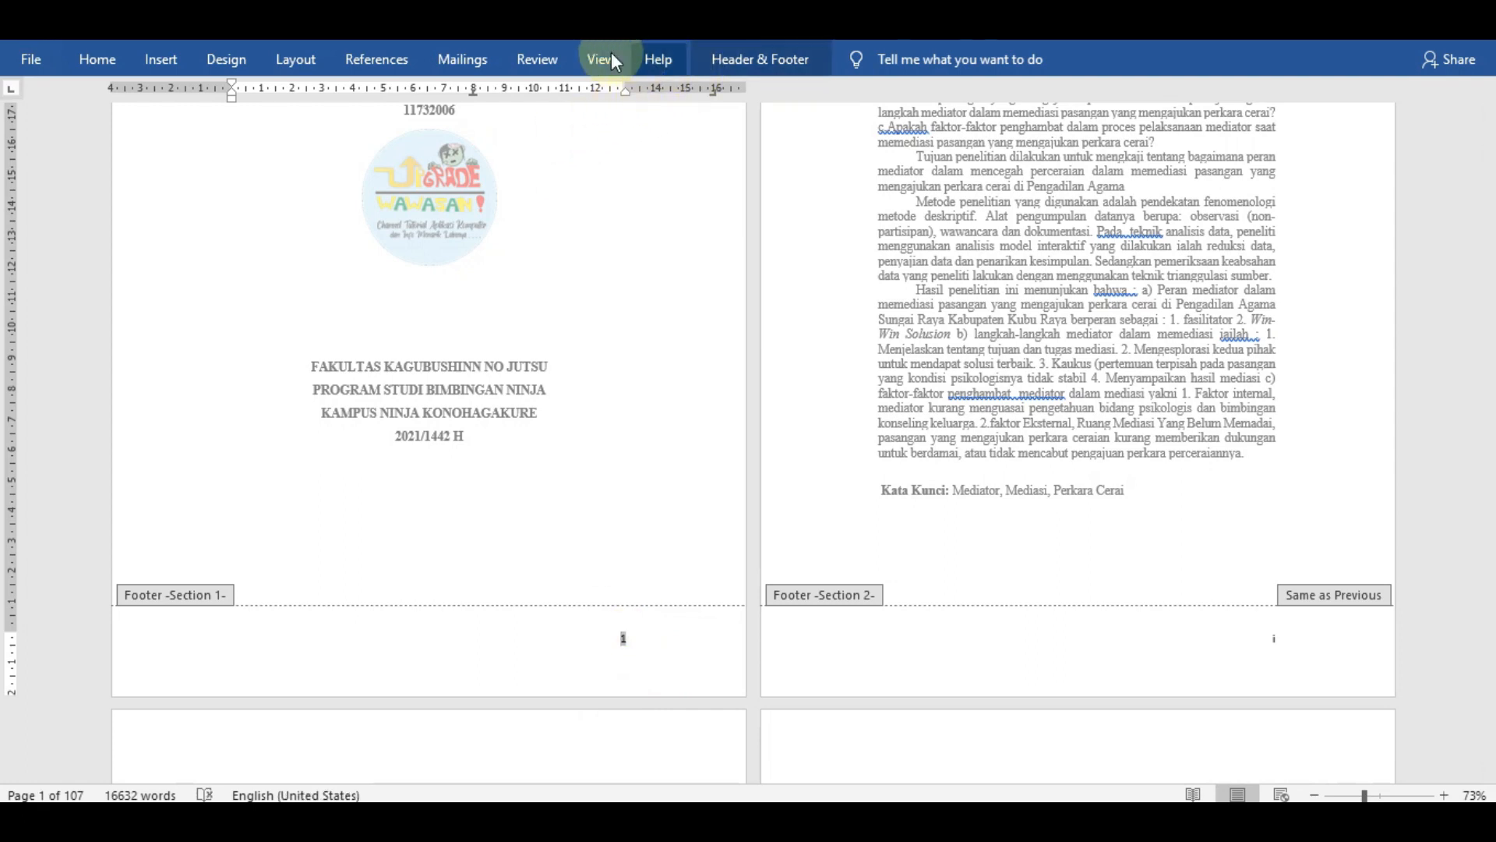
click(794, 72)
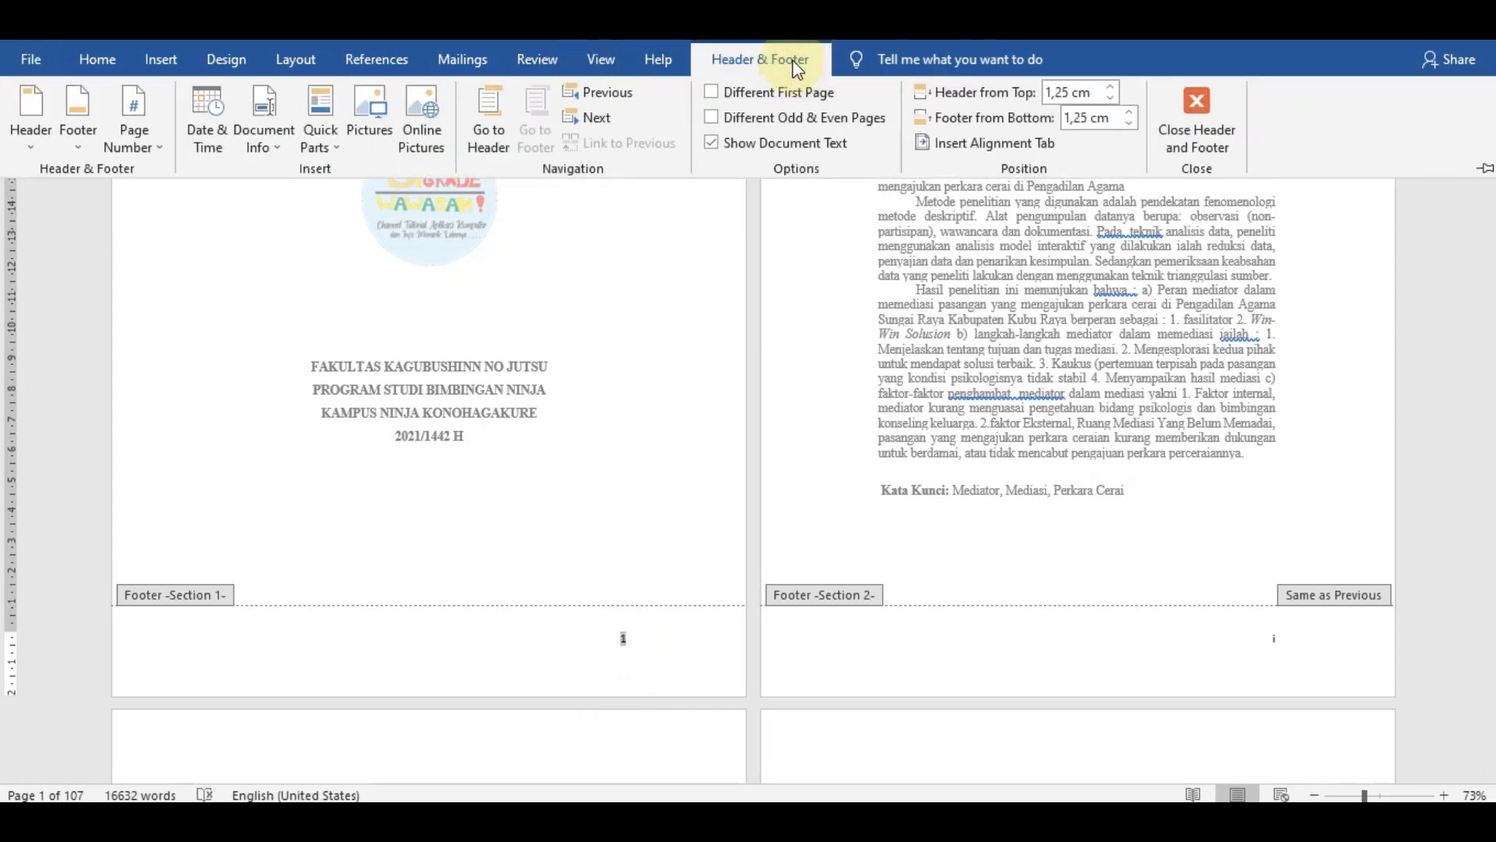
click(712, 92)
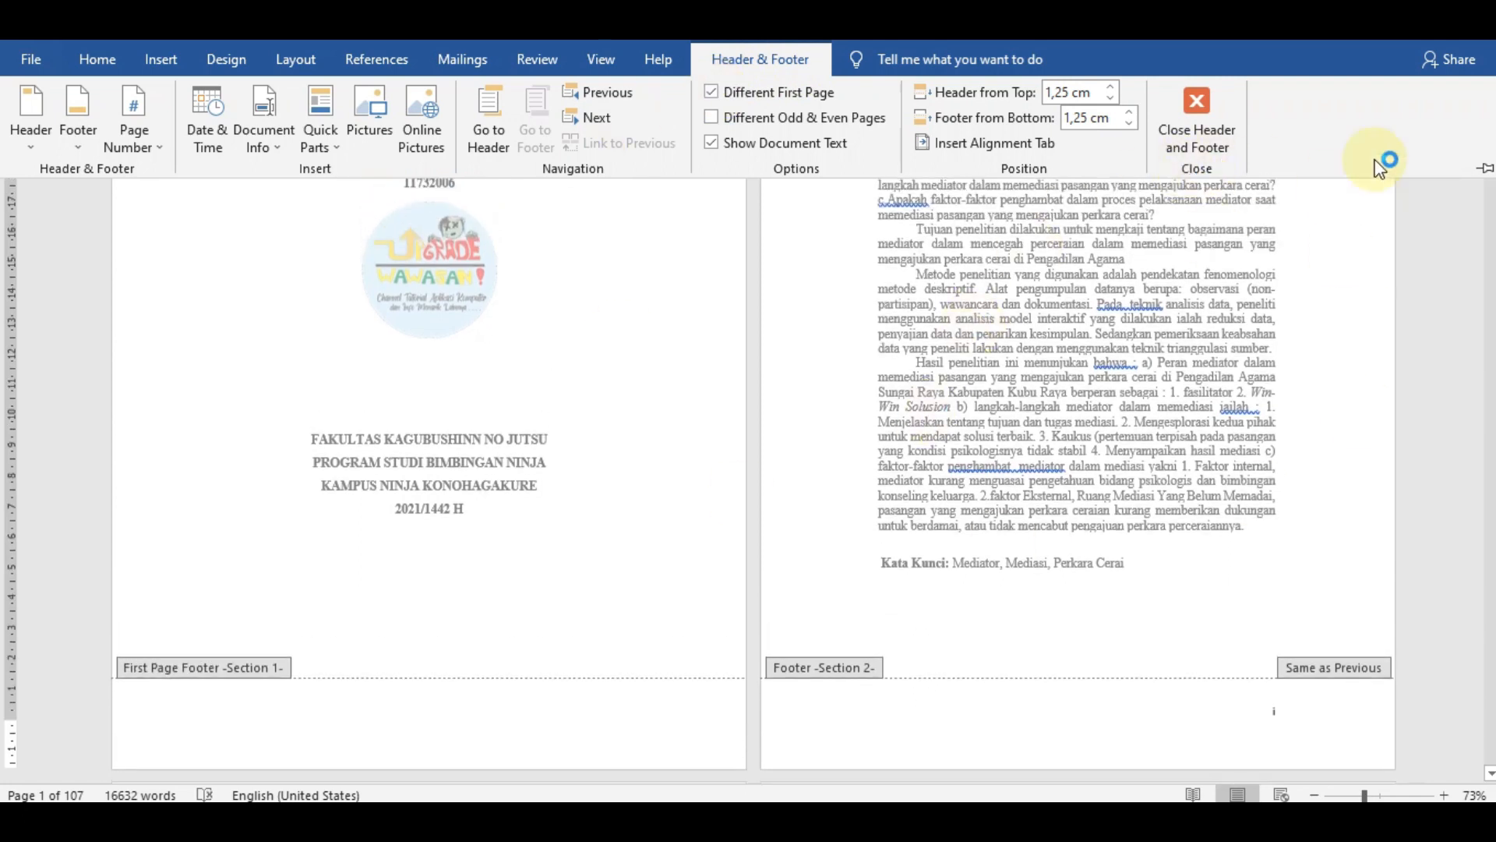
click(1197, 117)
- Check the footer page numbers from the abstract through the preface and lists up to the BAB I page
scroll(779, 569, down, 1)
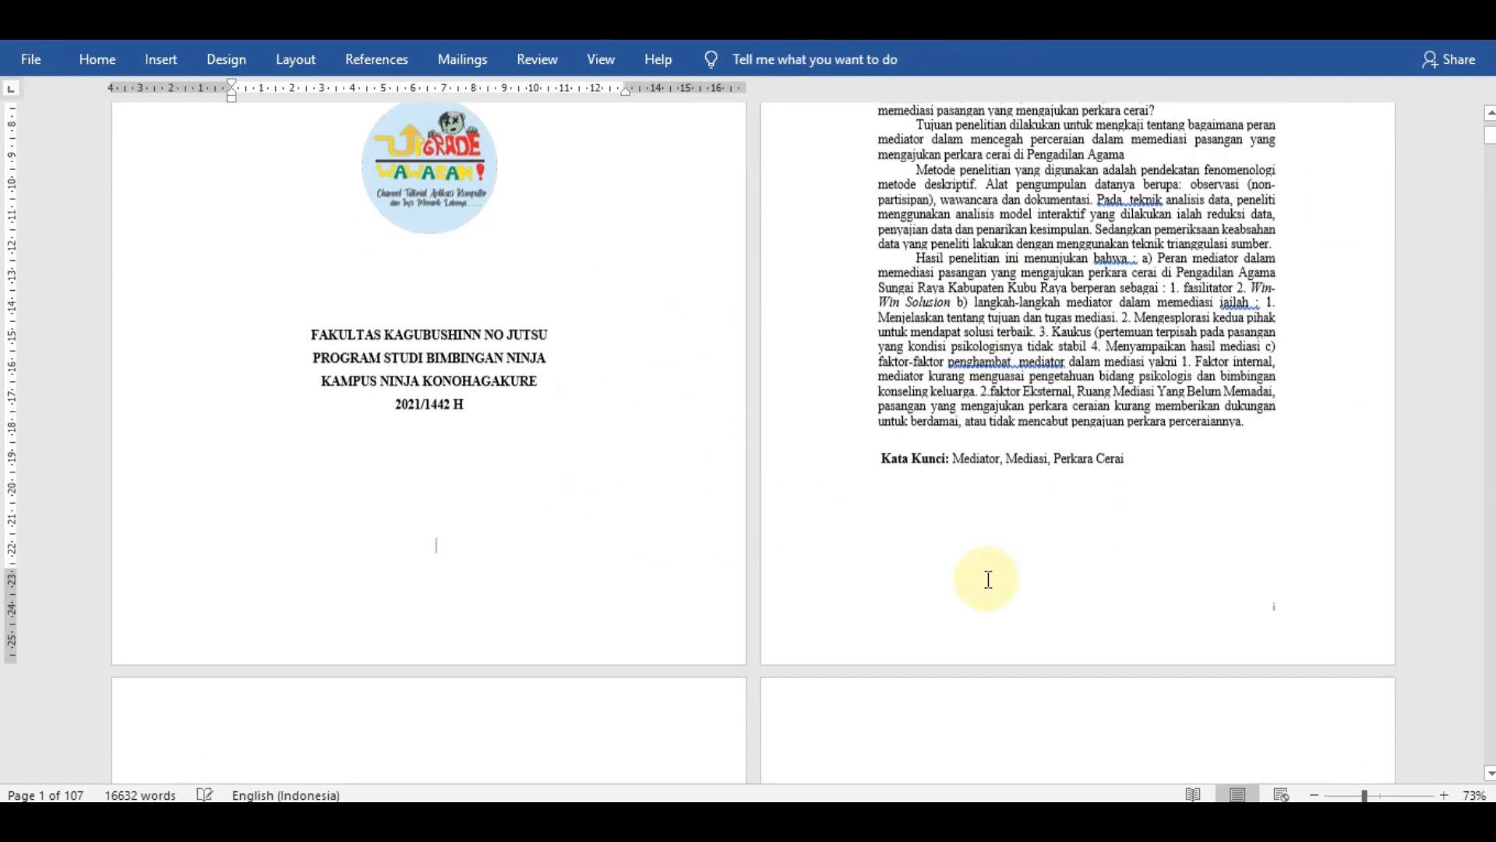
scroll(965, 624, down, 3)
scroll(989, 588, down, 6)
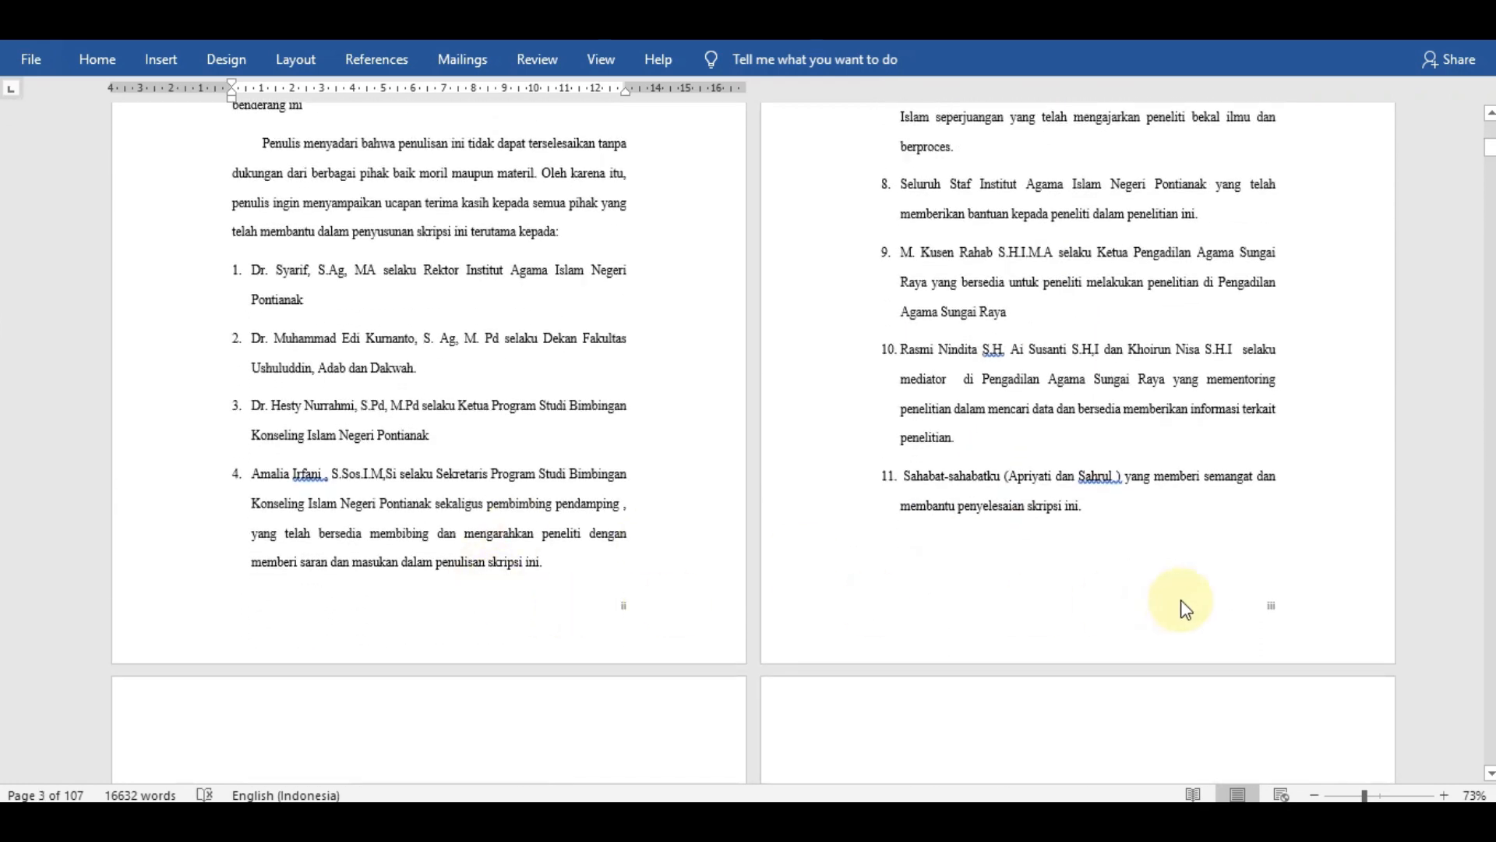
scroll(1182, 607, down, 8)
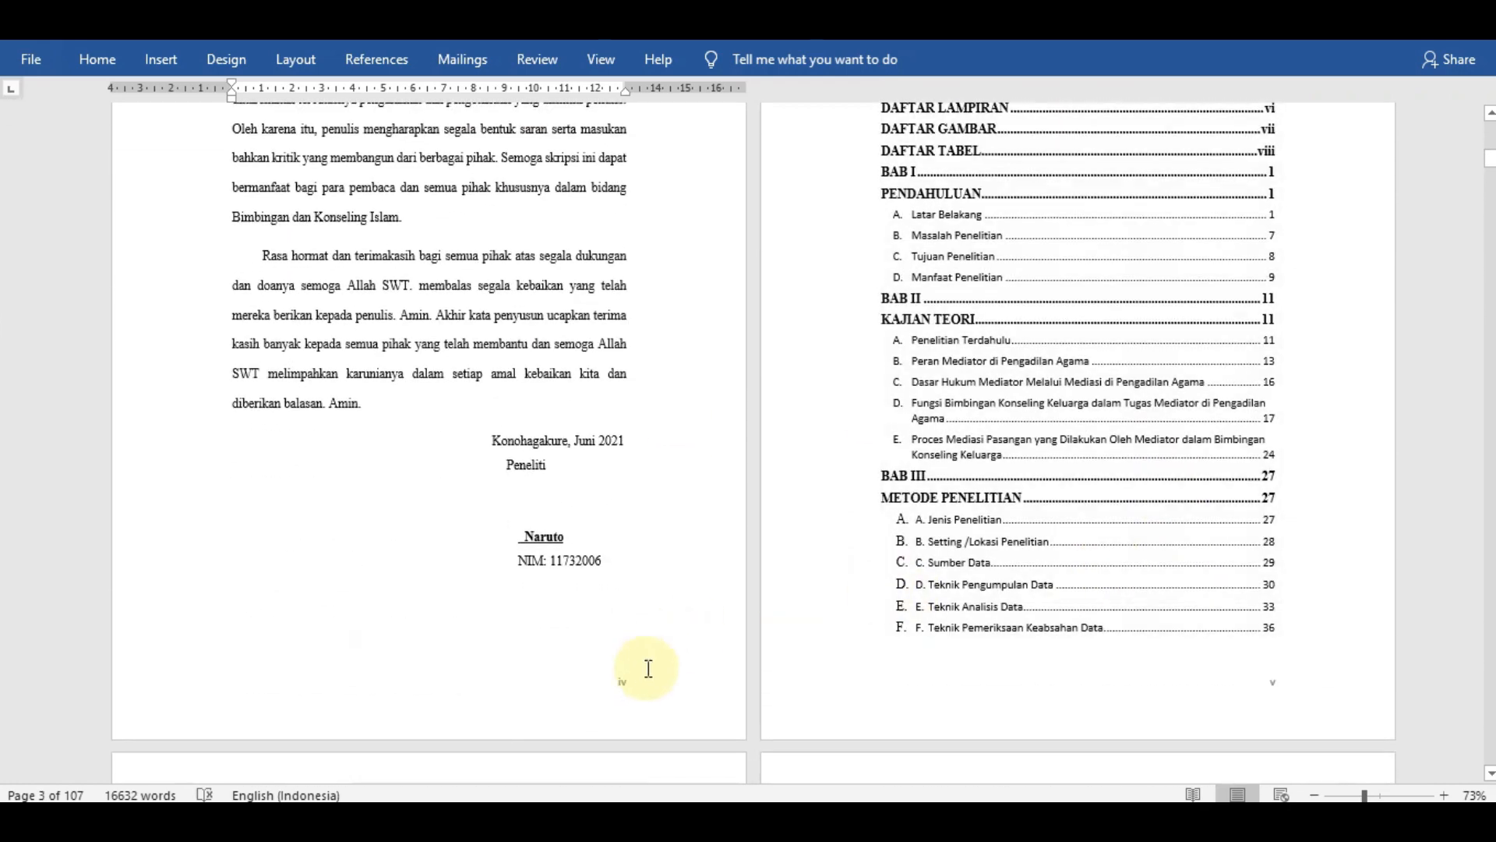
scroll(1293, 689, down, 3)
scroll(1296, 656, down, 6)
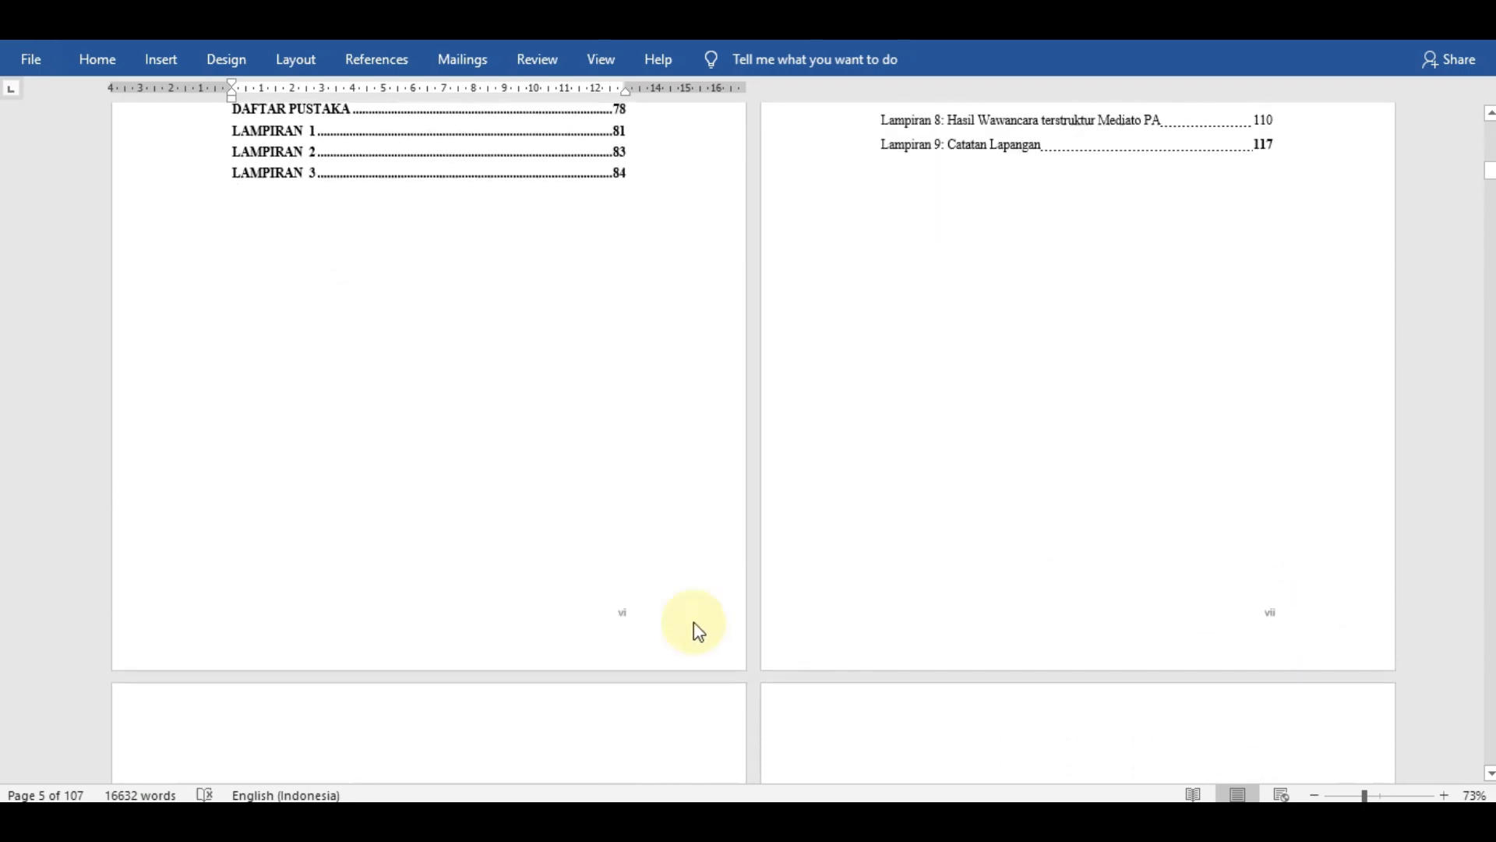
scroll(1306, 572, down, 6)
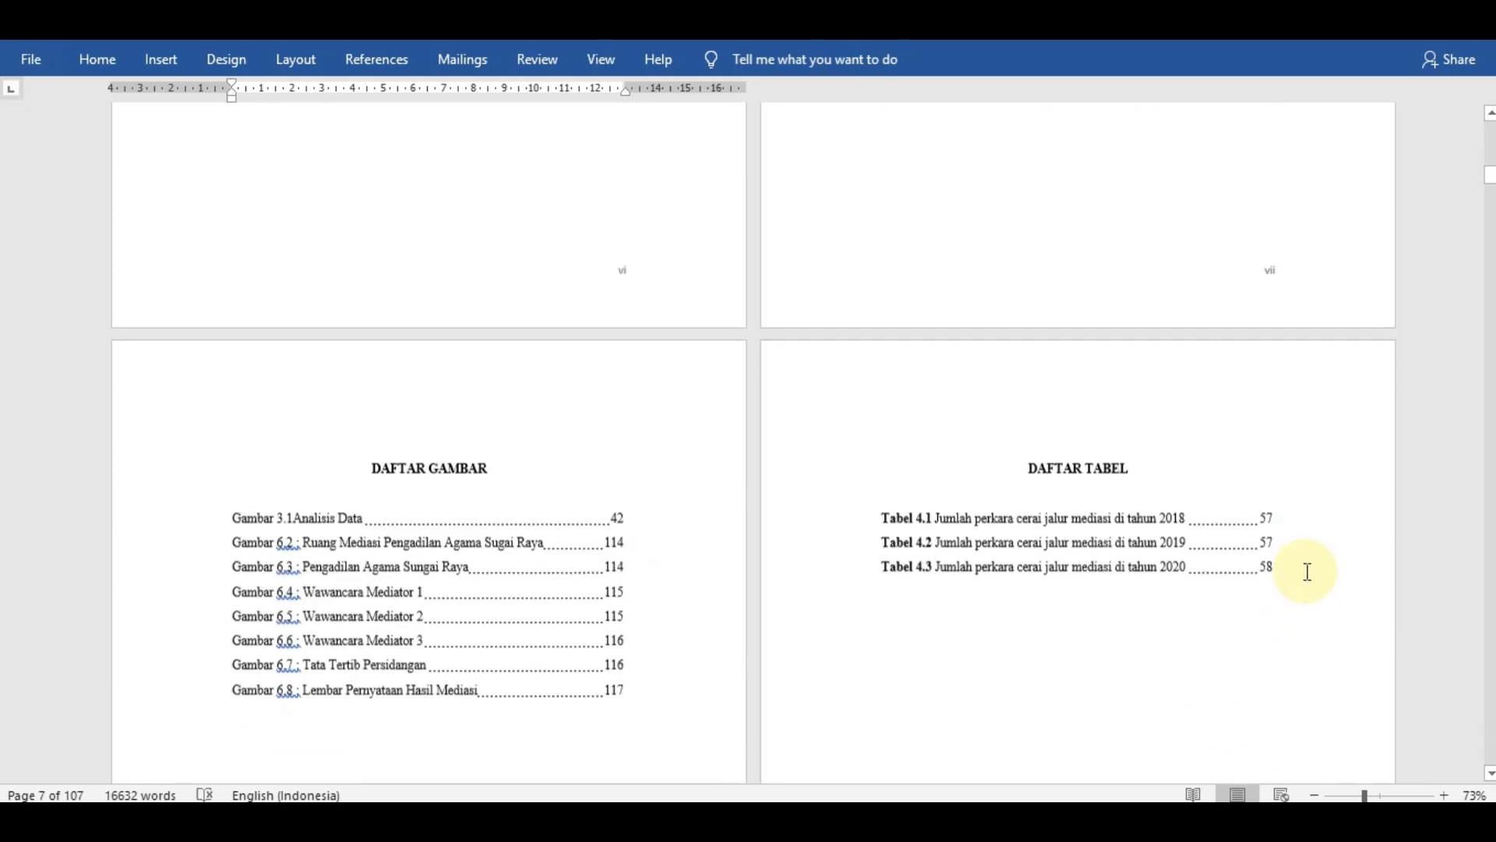
scroll(1307, 571, down, 7)
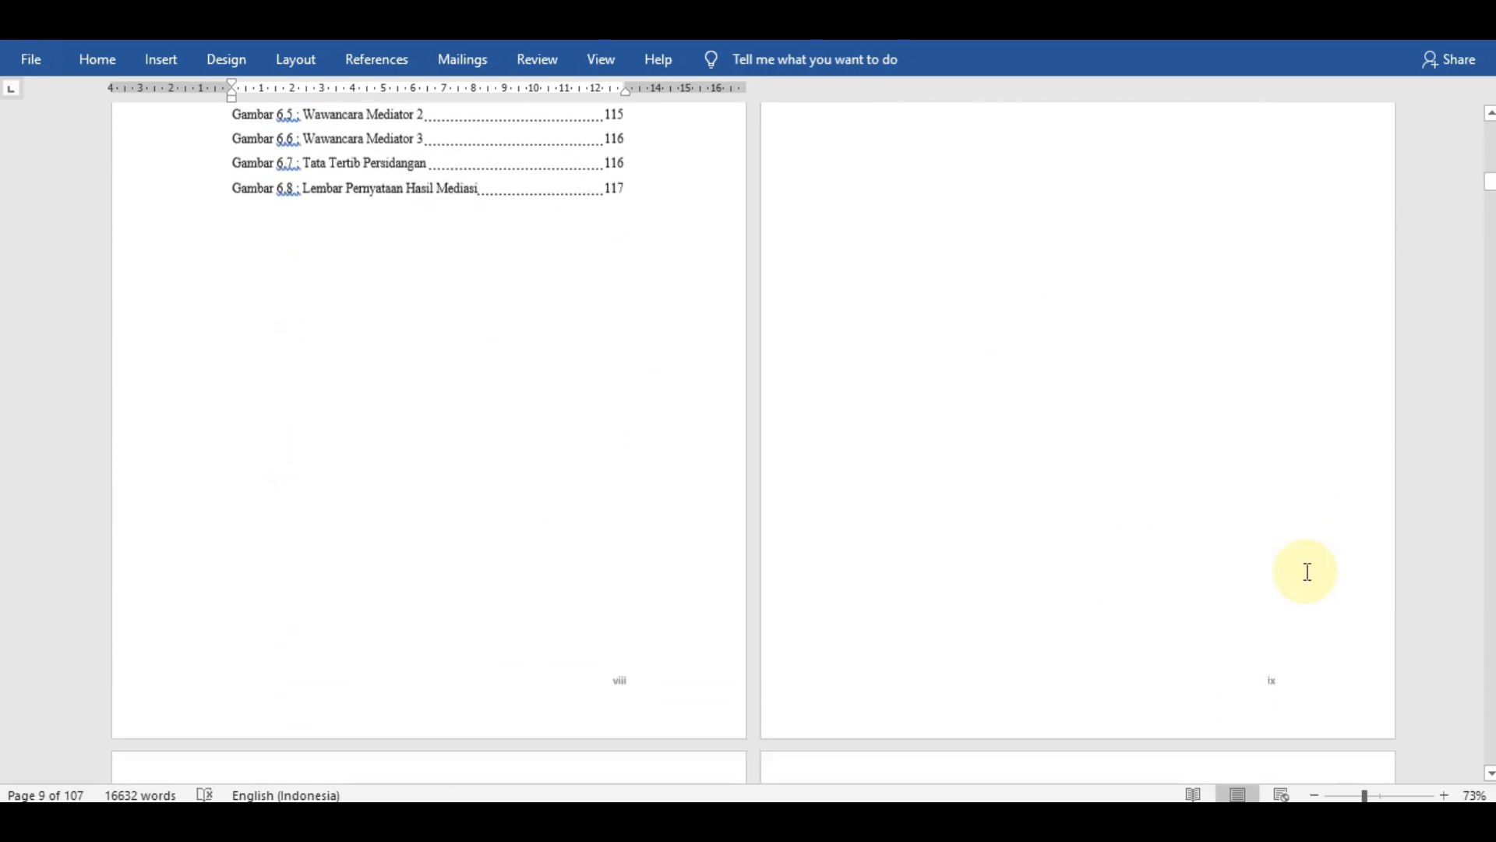
scroll(1308, 571, down, 3)
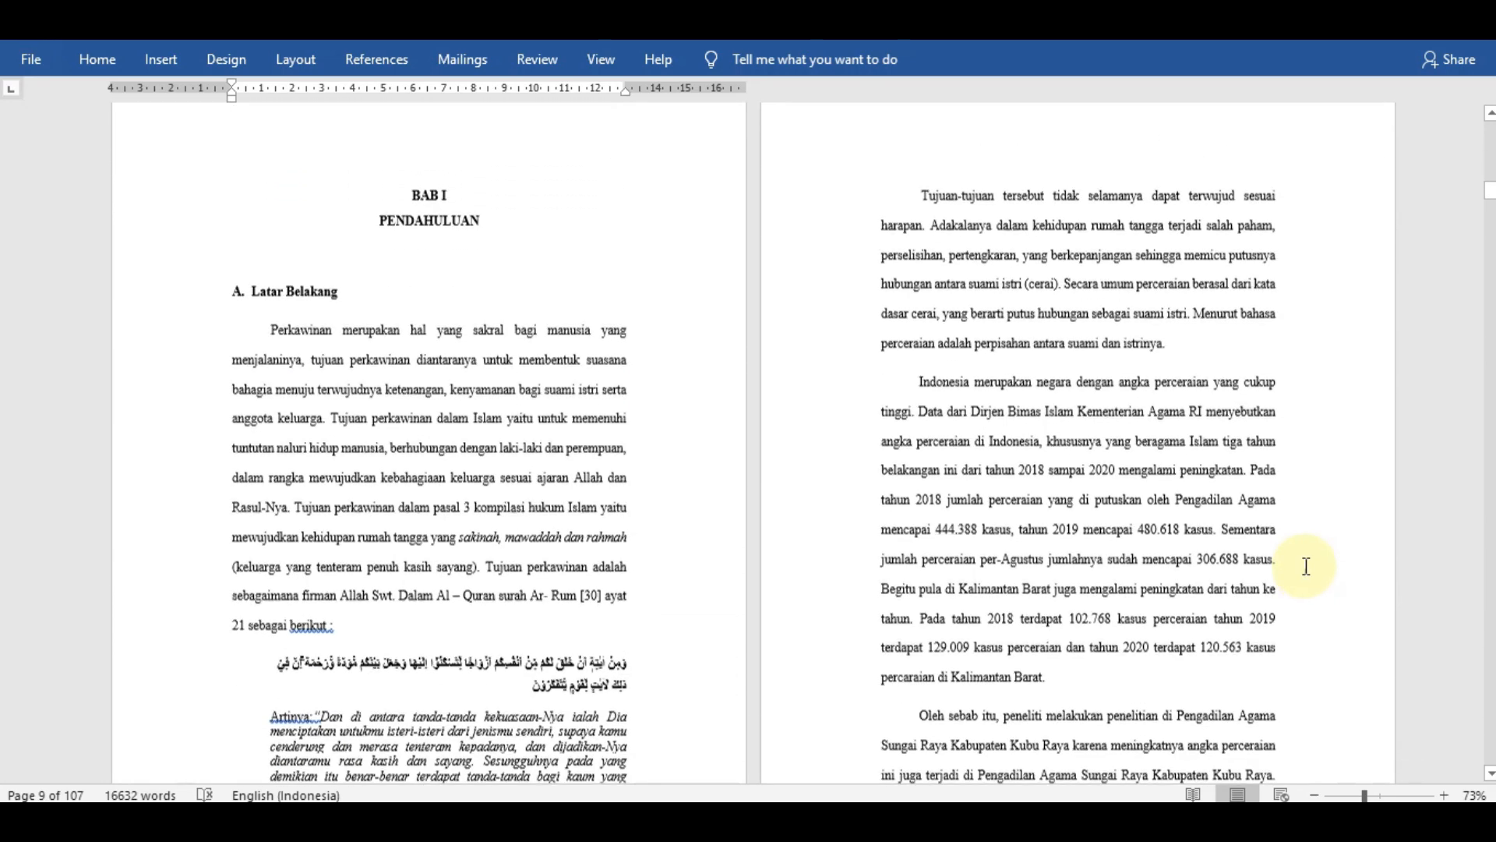
- Insert a Next Page section break directly before the BAB I heading
scroll(645, 524, up, 2)
scroll(645, 523, up, 3)
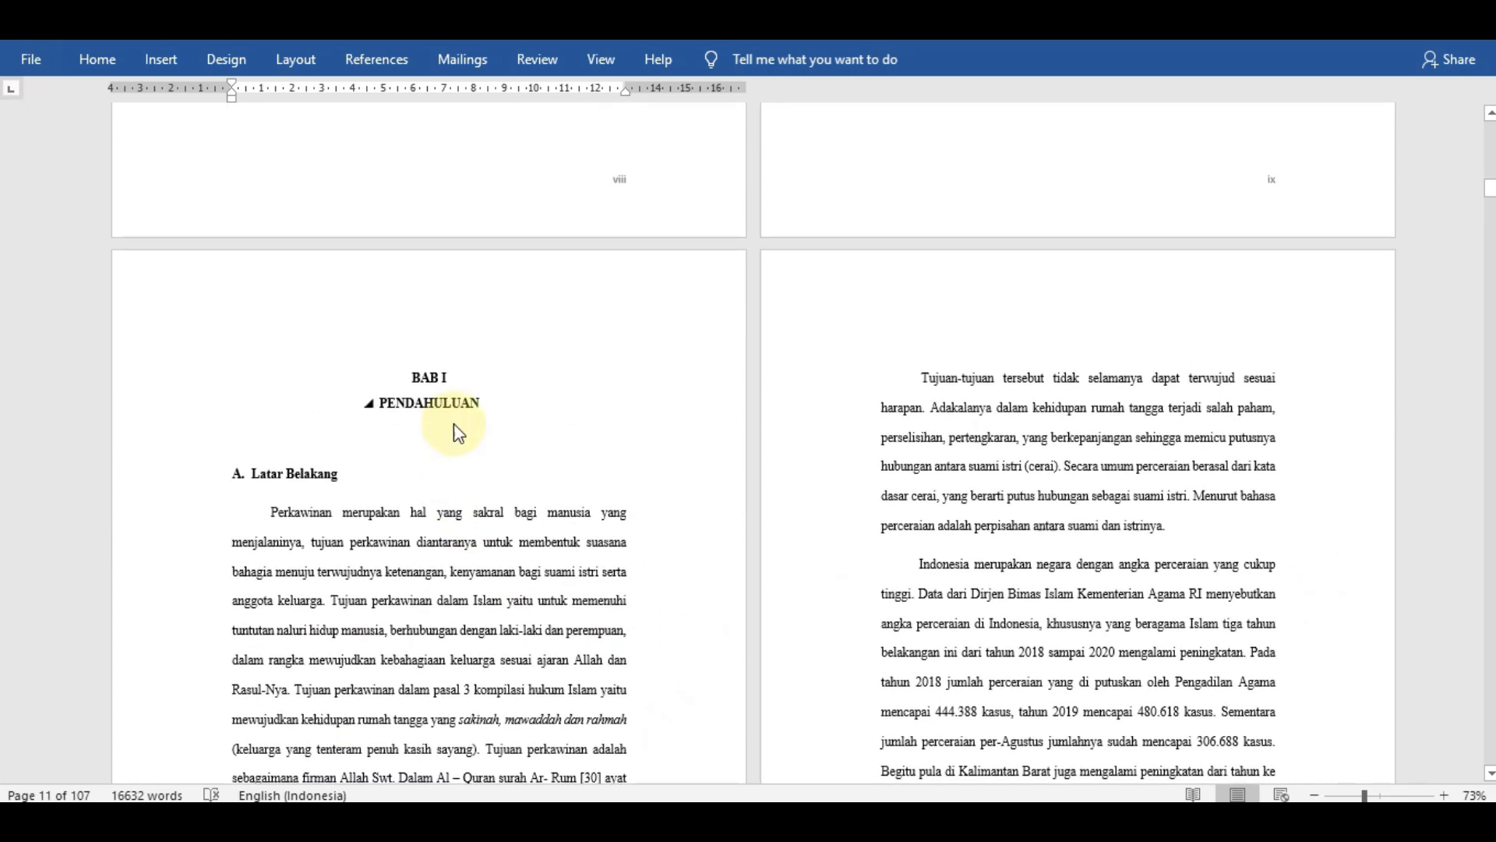
click(416, 486)
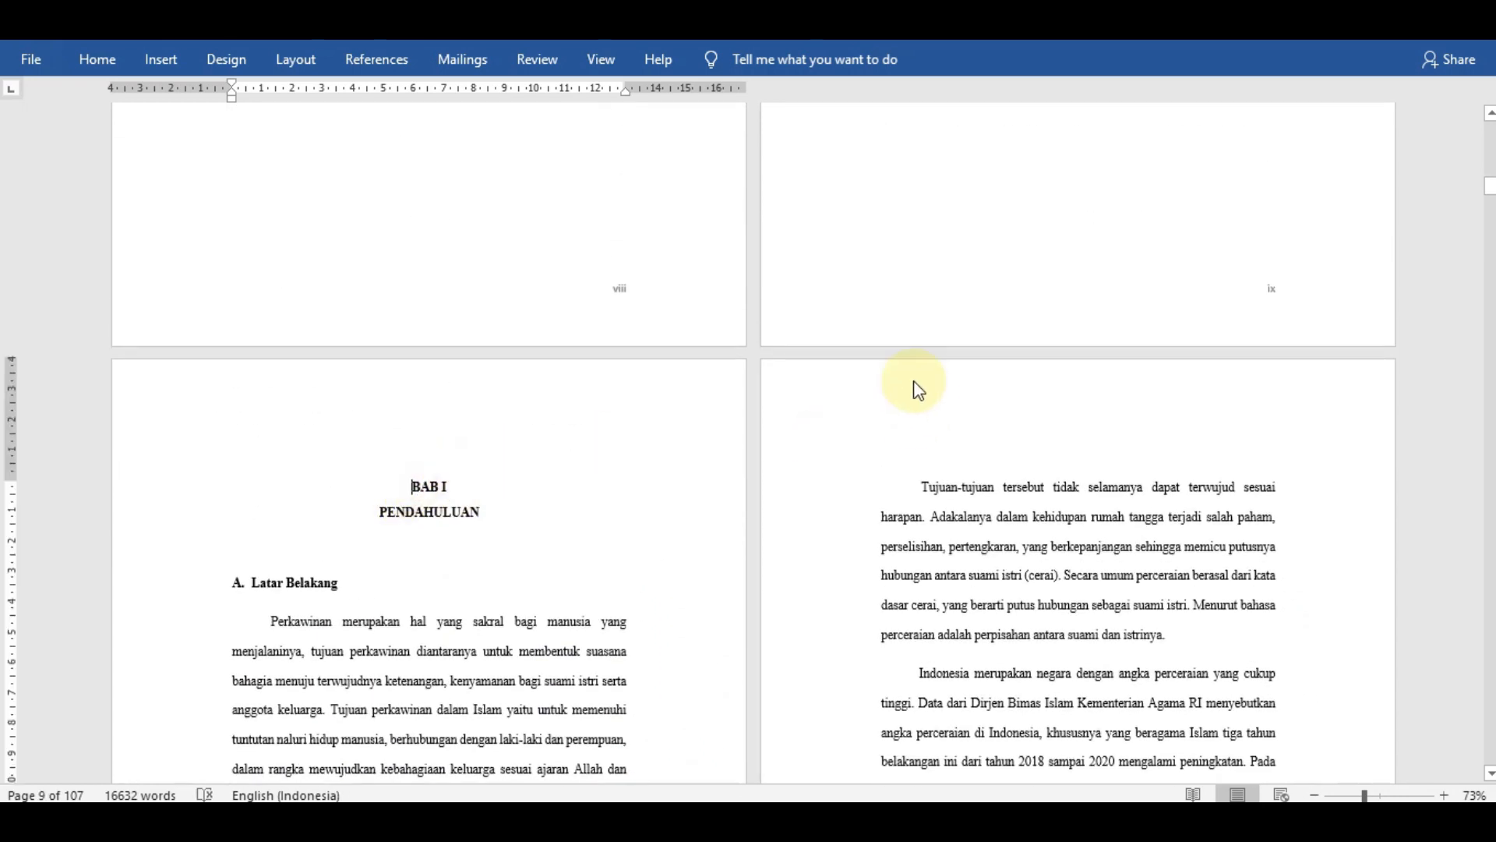
scroll(600, 390, up, 1)
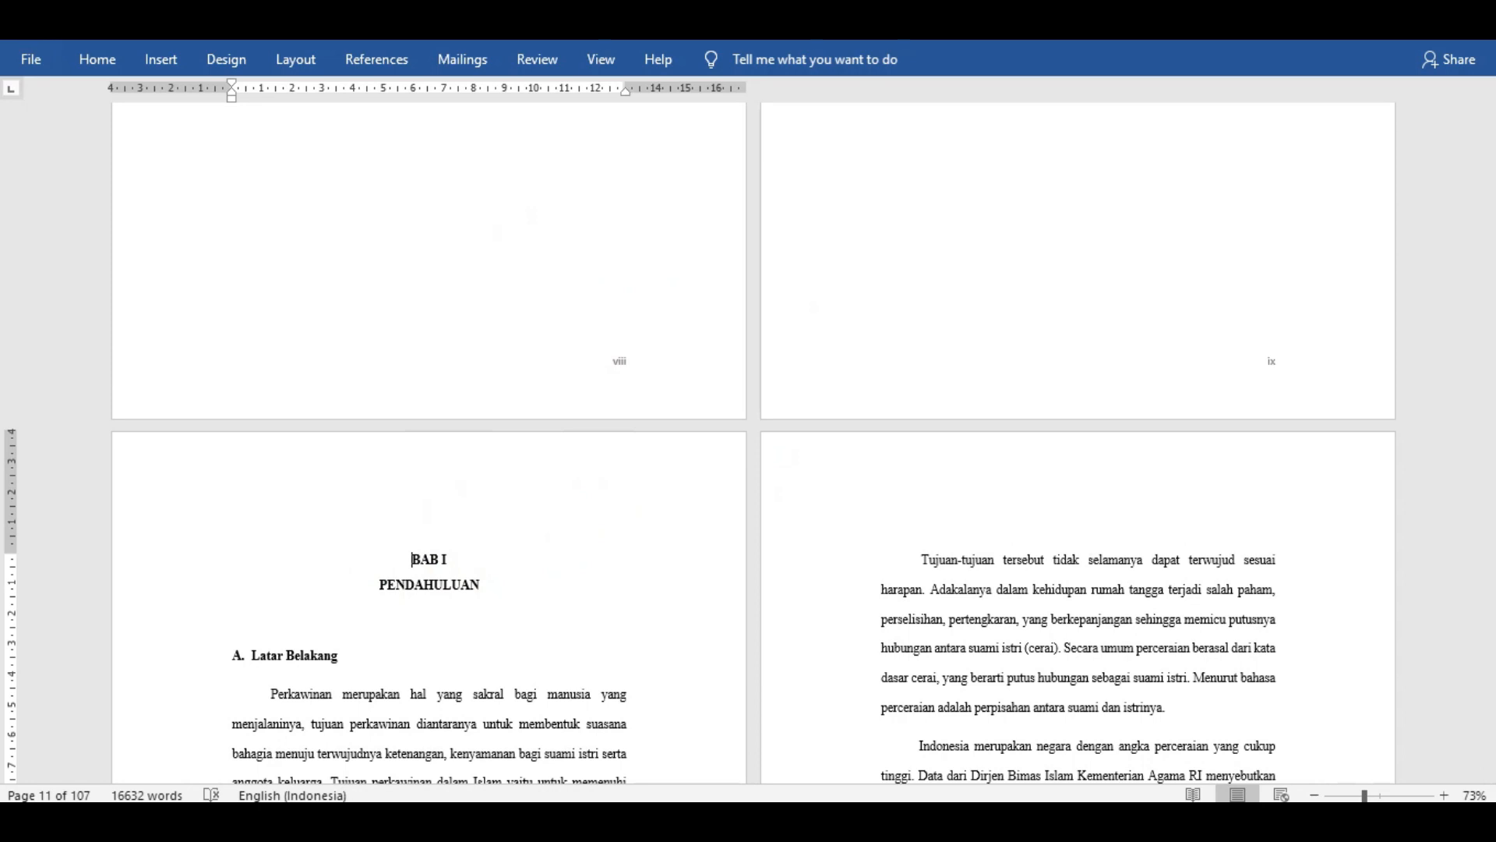
click(295, 61)
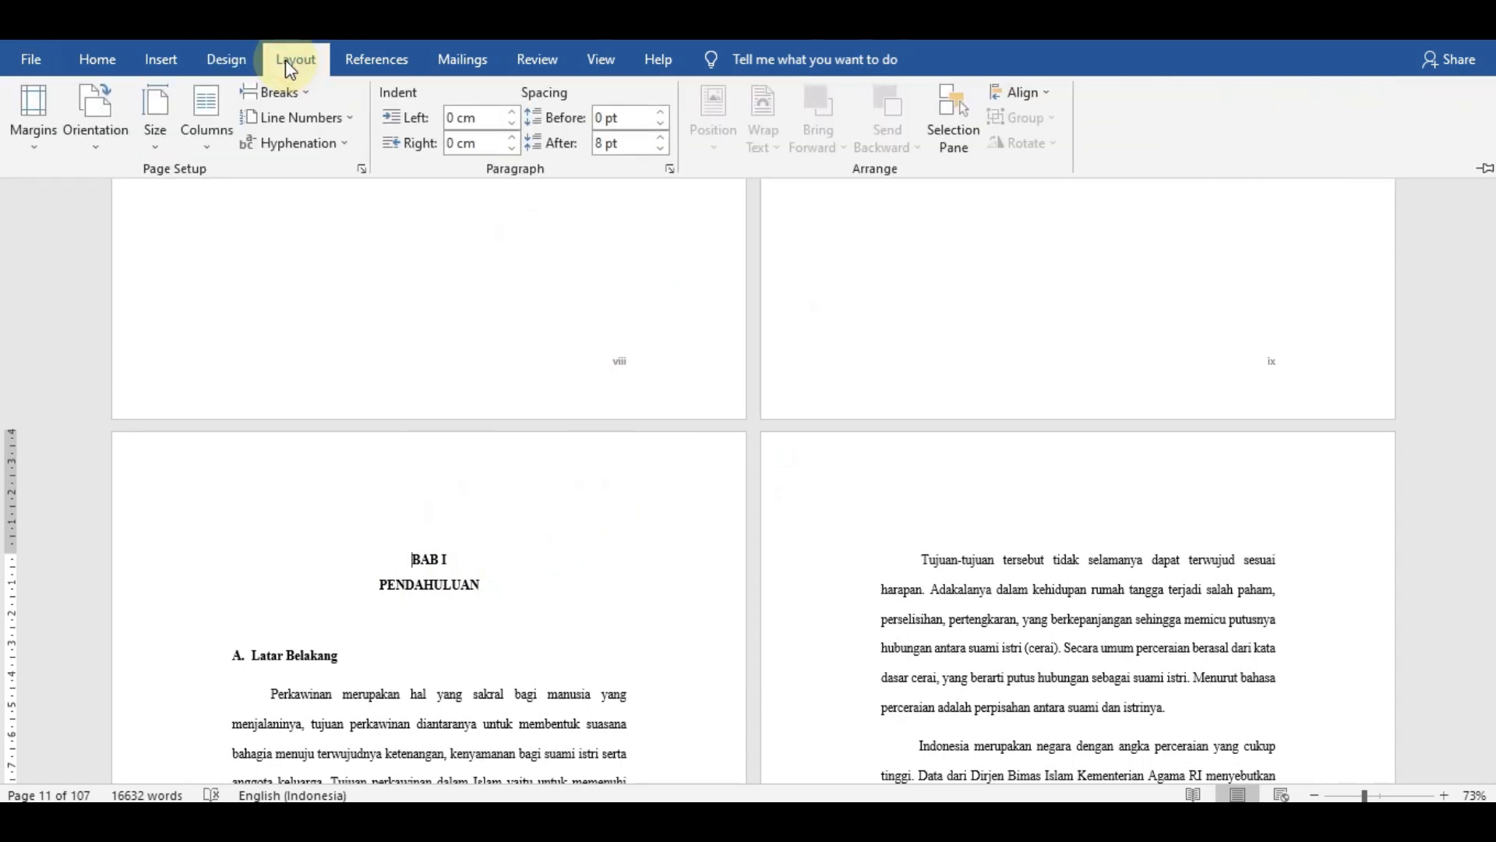
click(290, 93)
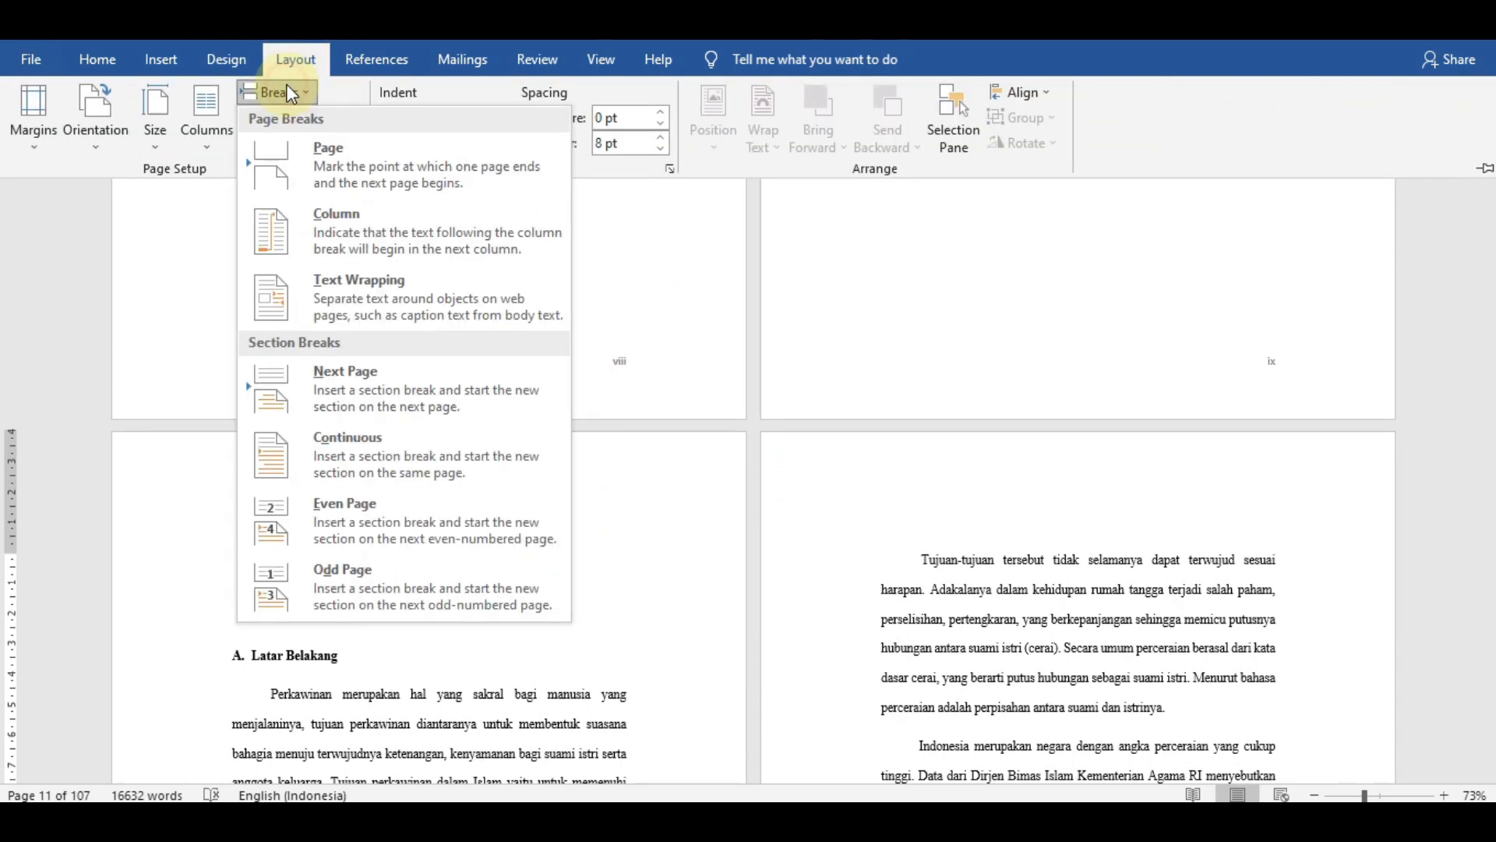
click(374, 382)
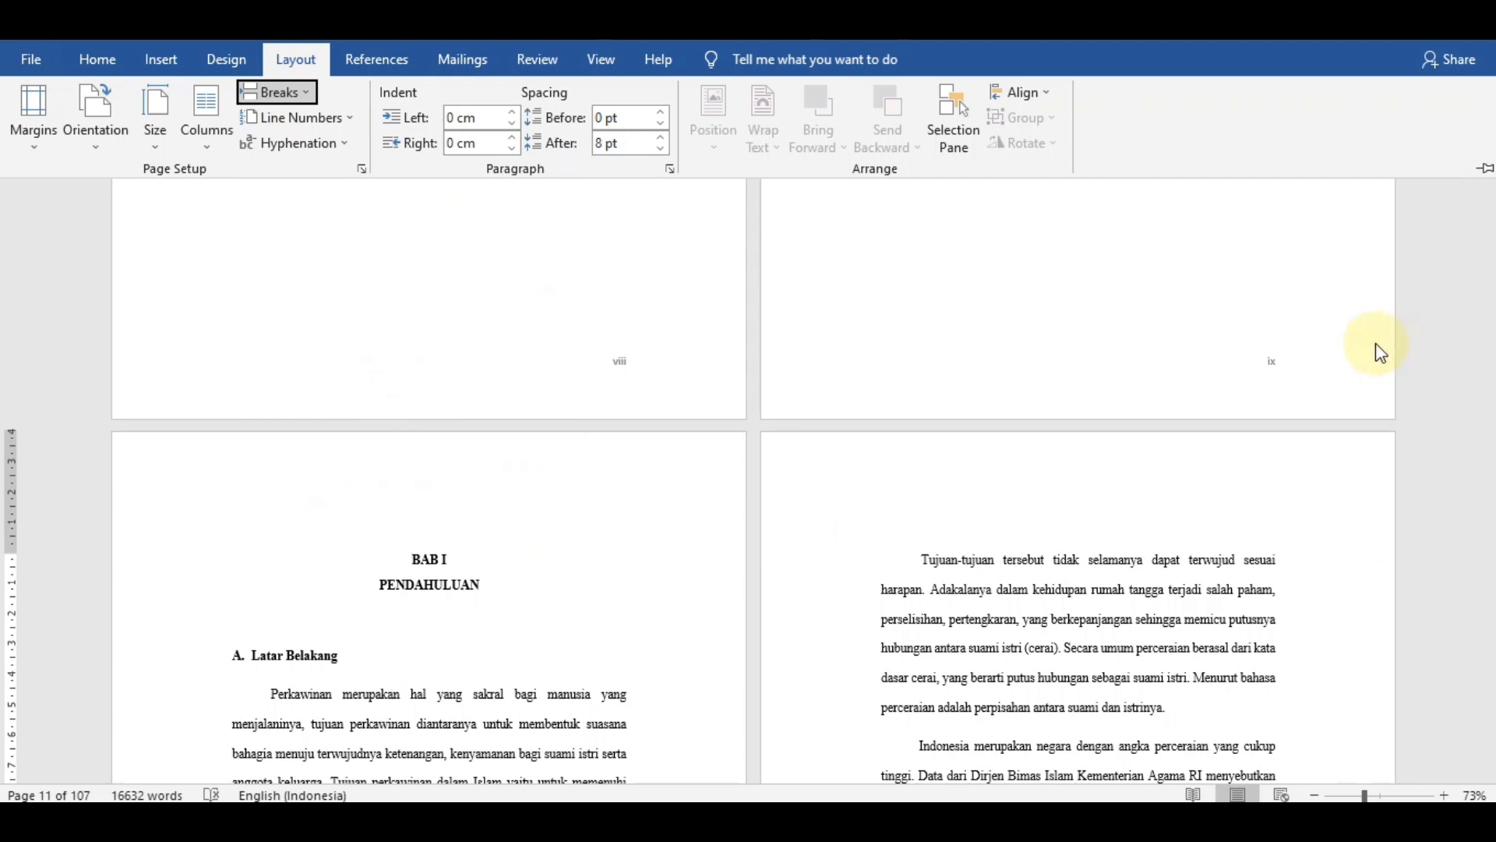
- Set the page number format of the section starting at BAB I to 1, 2, 3, starting at 1
click(161, 61)
click(1043, 145)
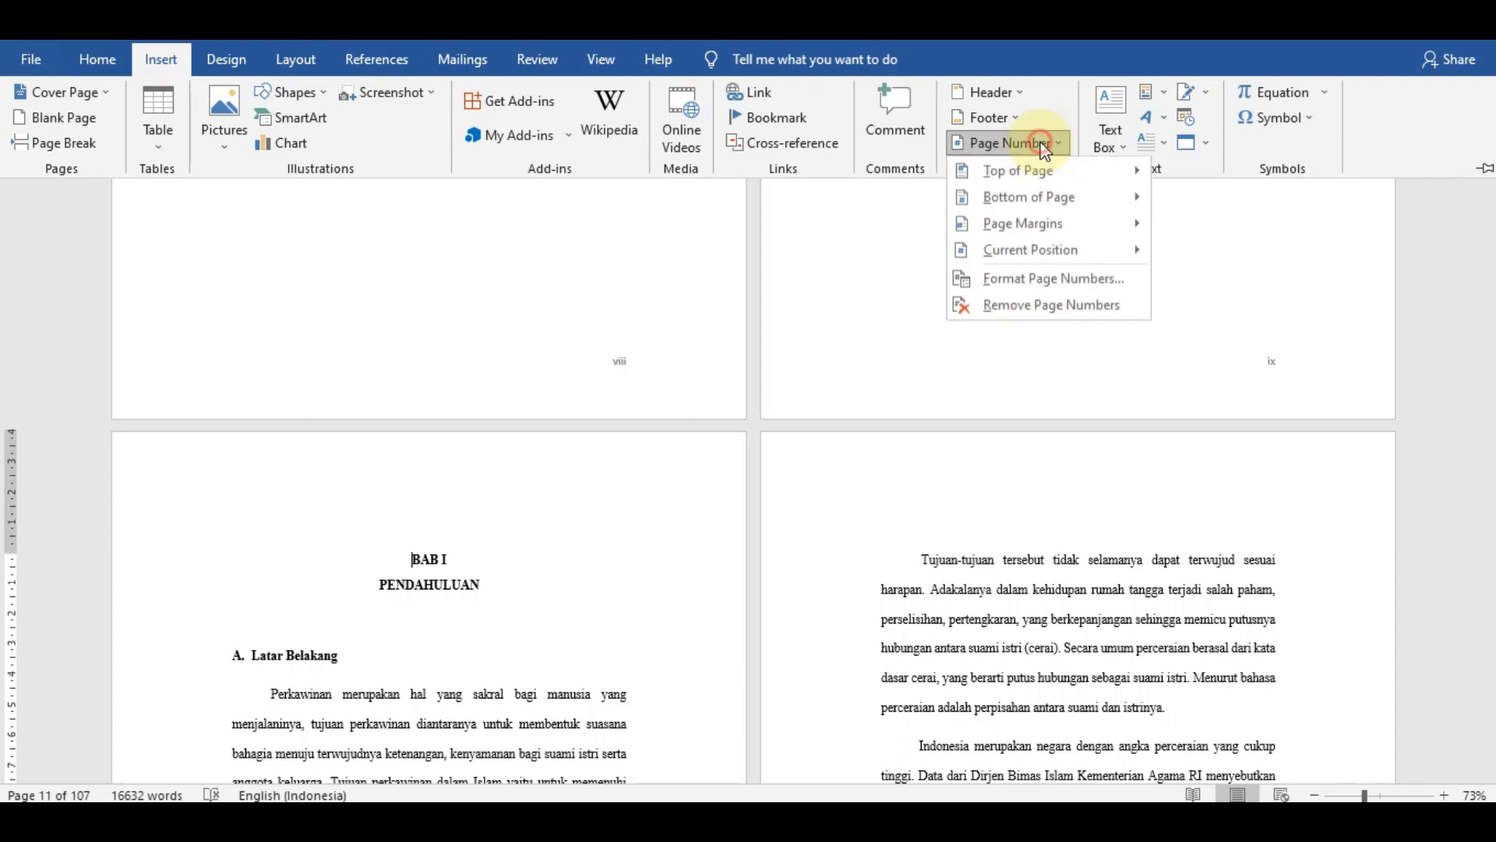
click(1063, 277)
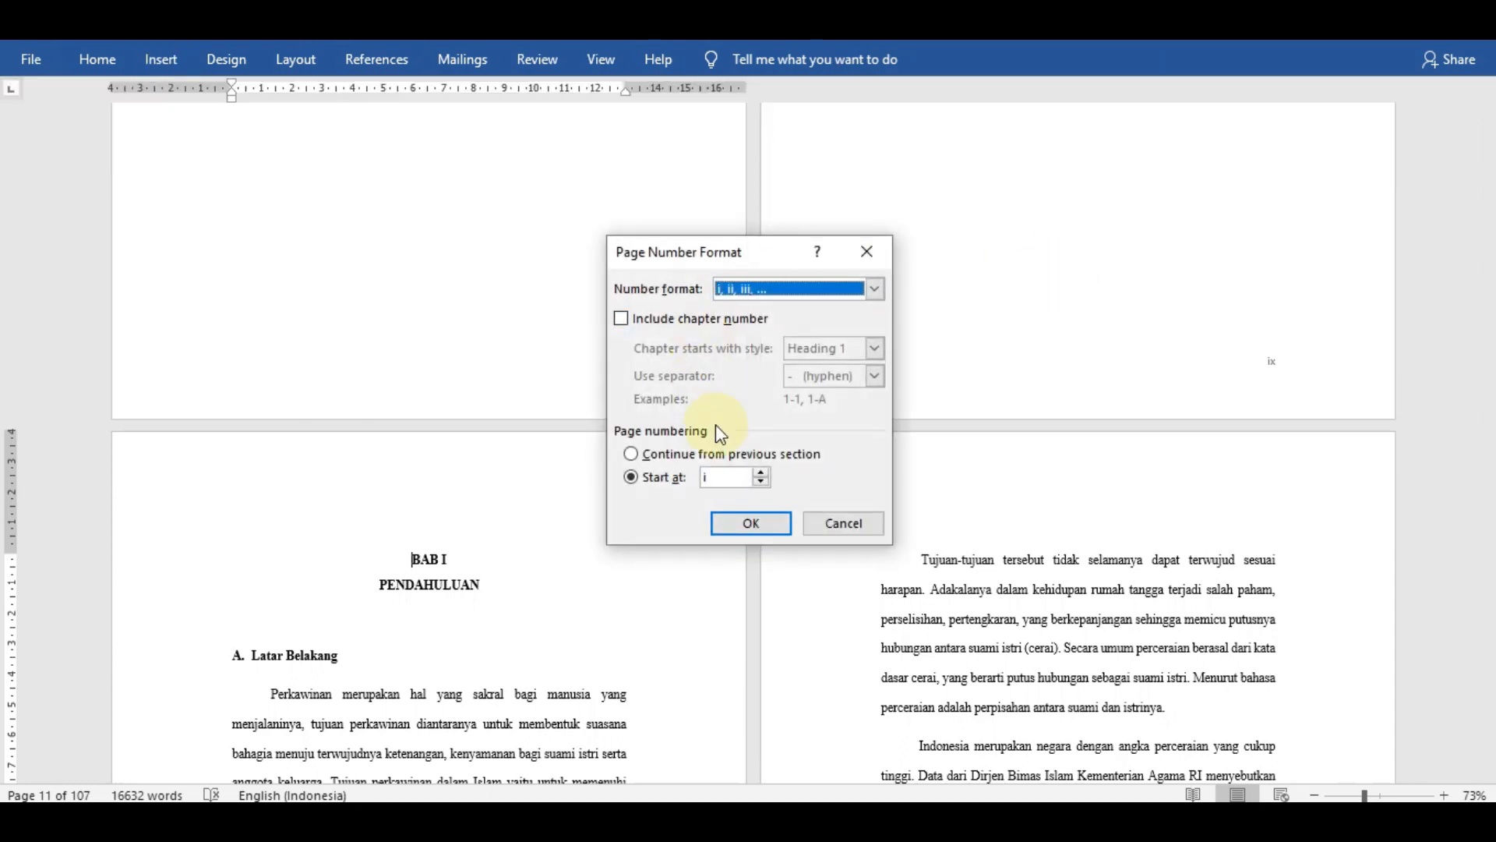
click(789, 294)
click(785, 309)
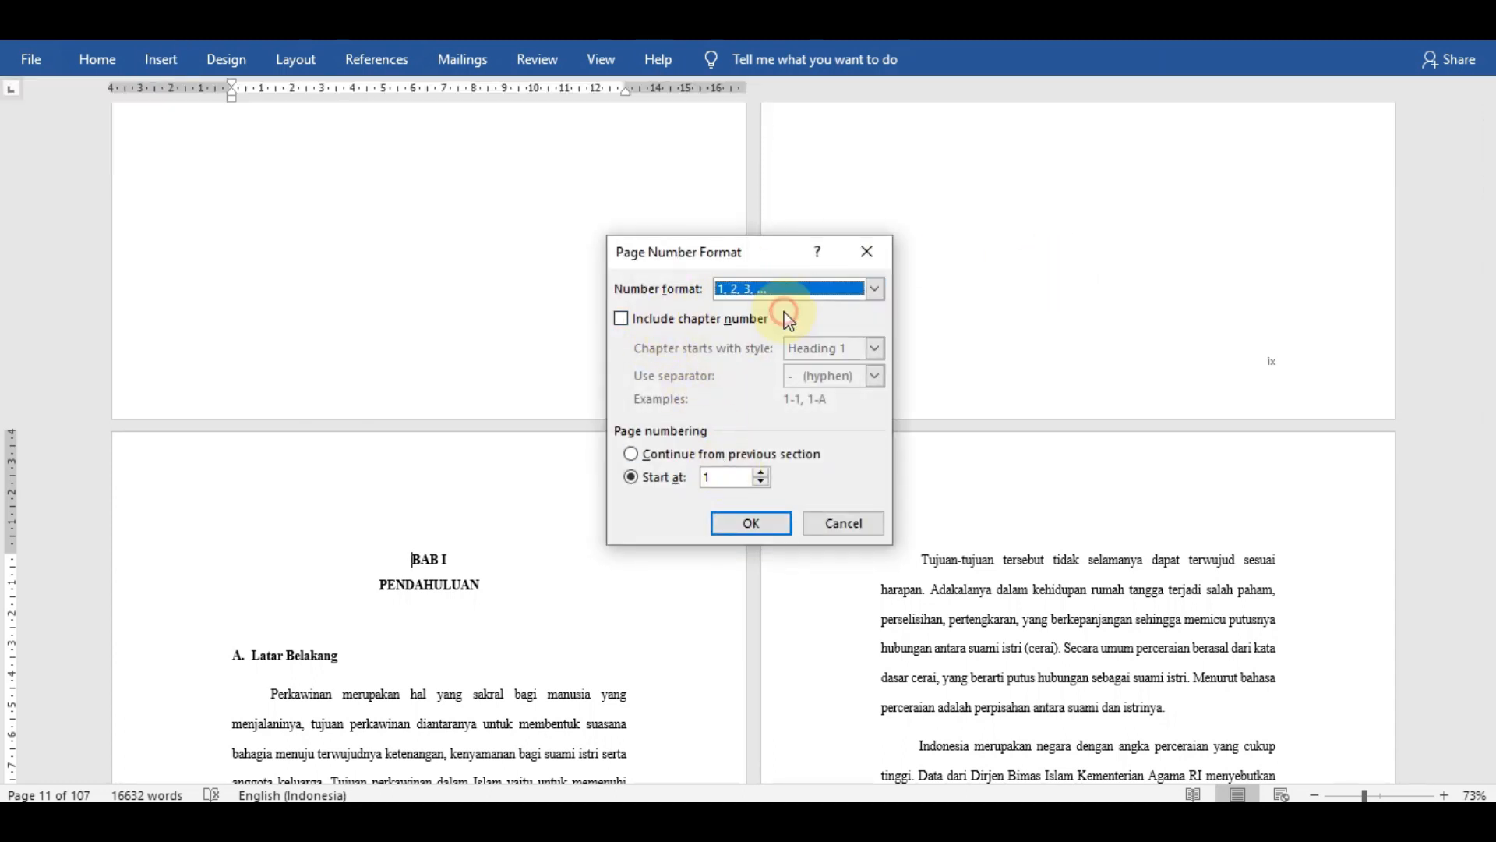
click(753, 524)
- Place the BAB I section's page numbers at the bottom of the page in the Plain Number 1 style and return to the body text
scroll(753, 514, down, 9)
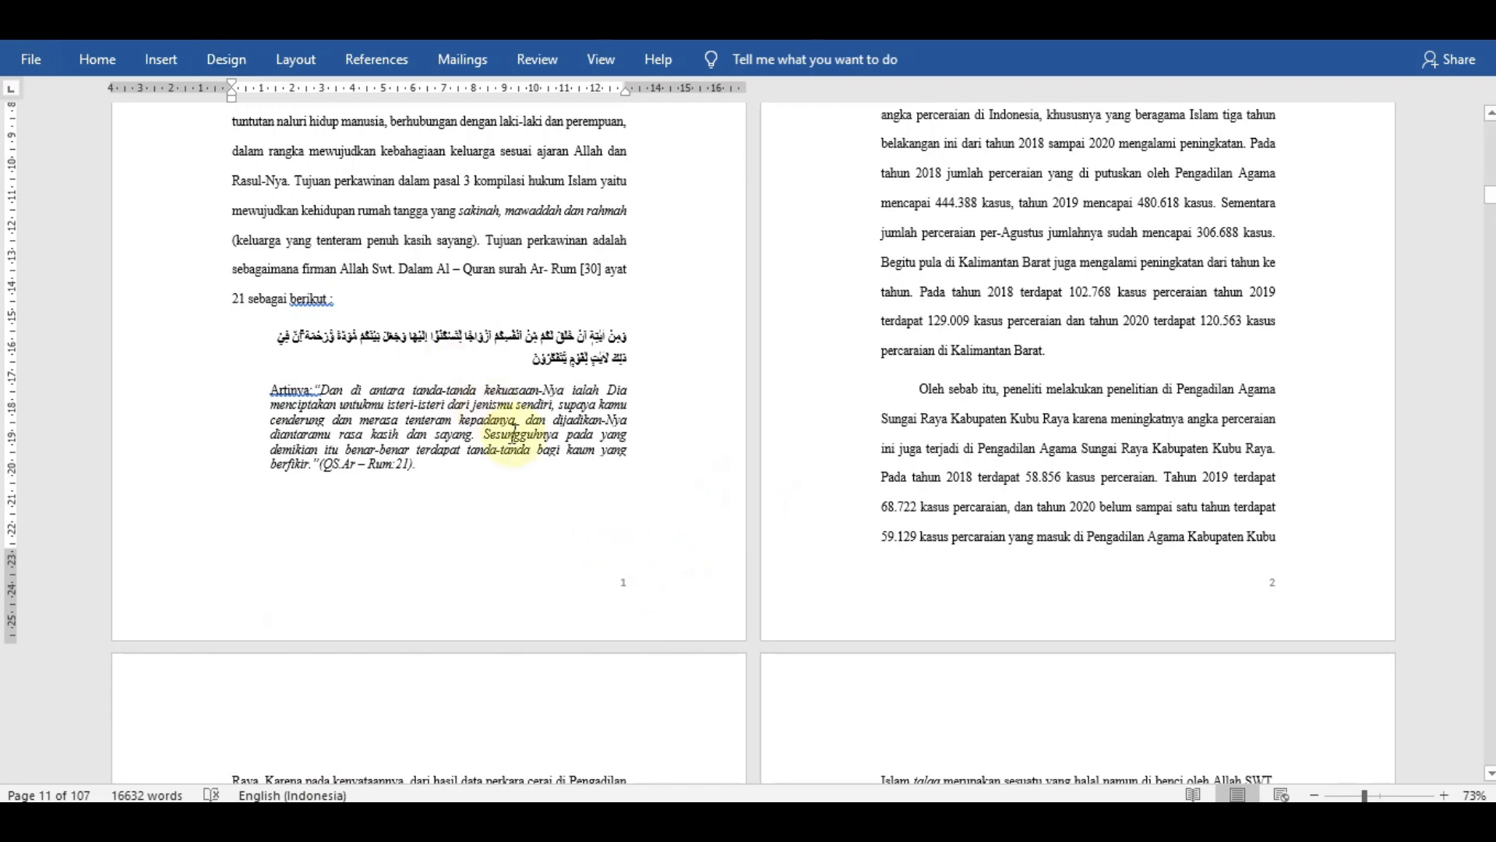
click(160, 60)
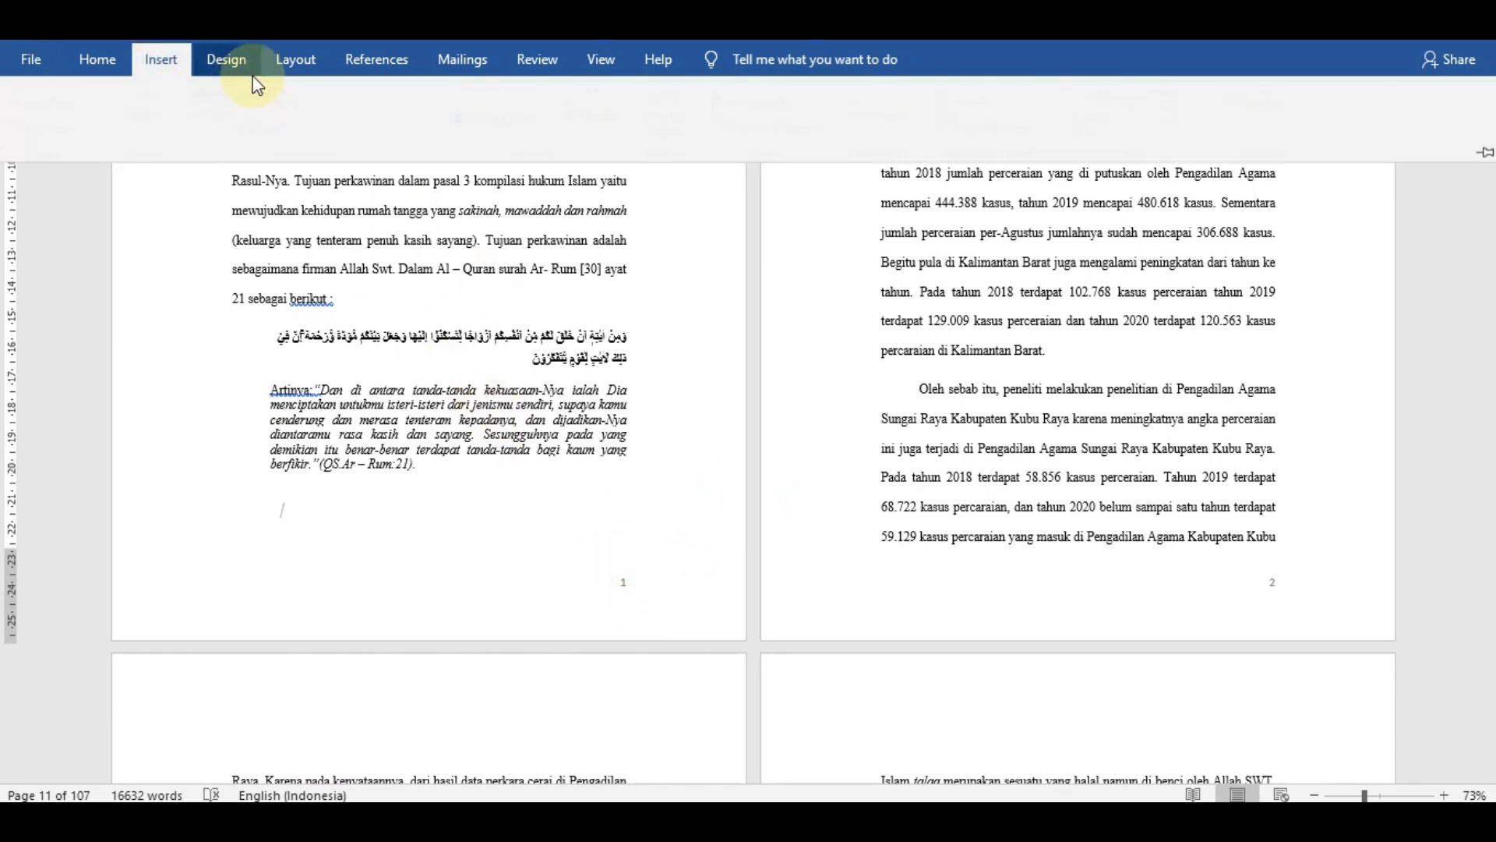
click(1055, 144)
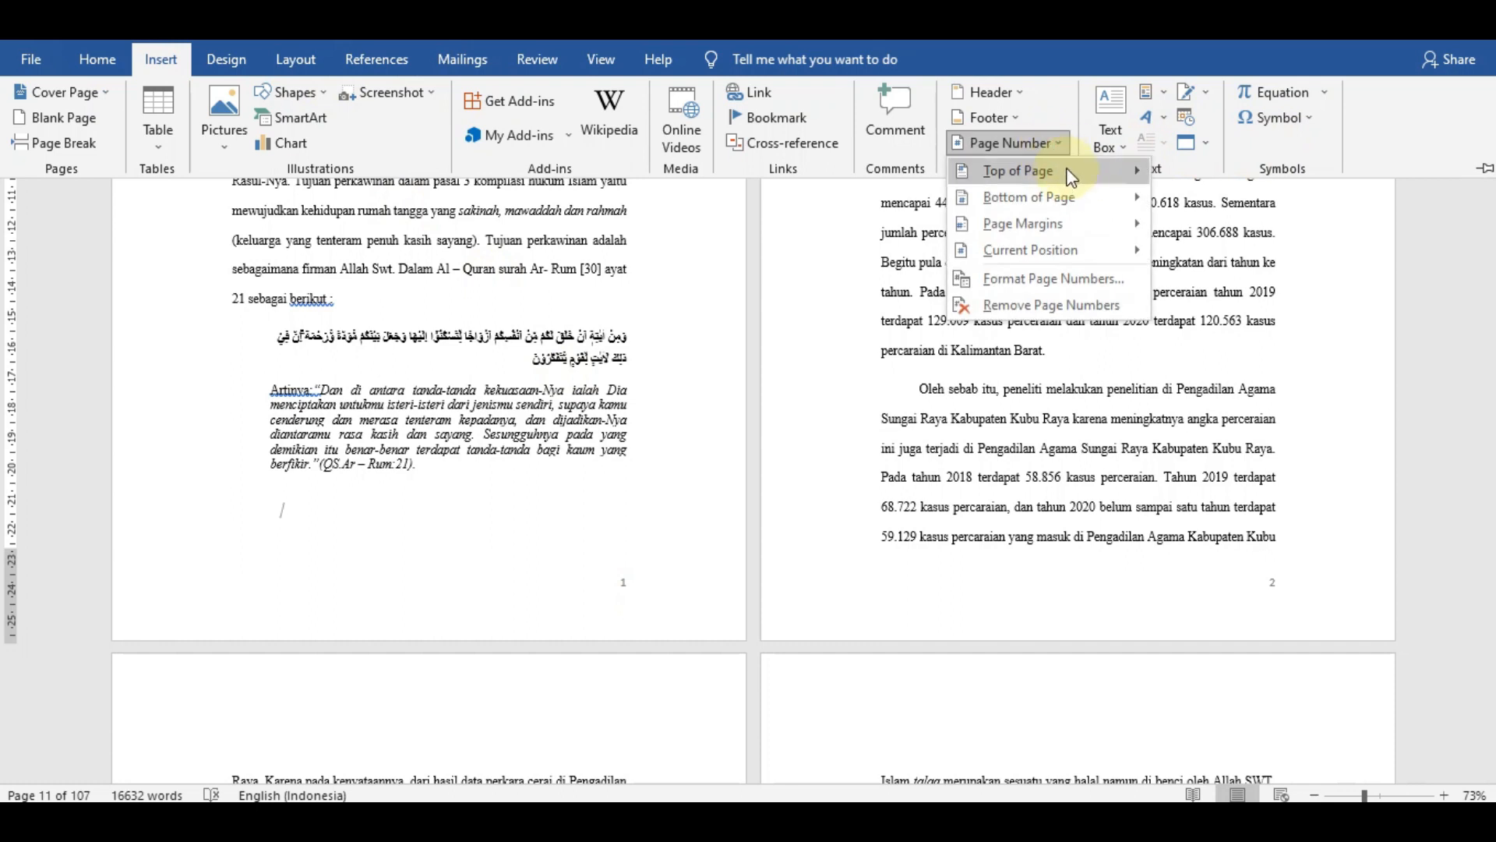
mouse_move(1005, 198)
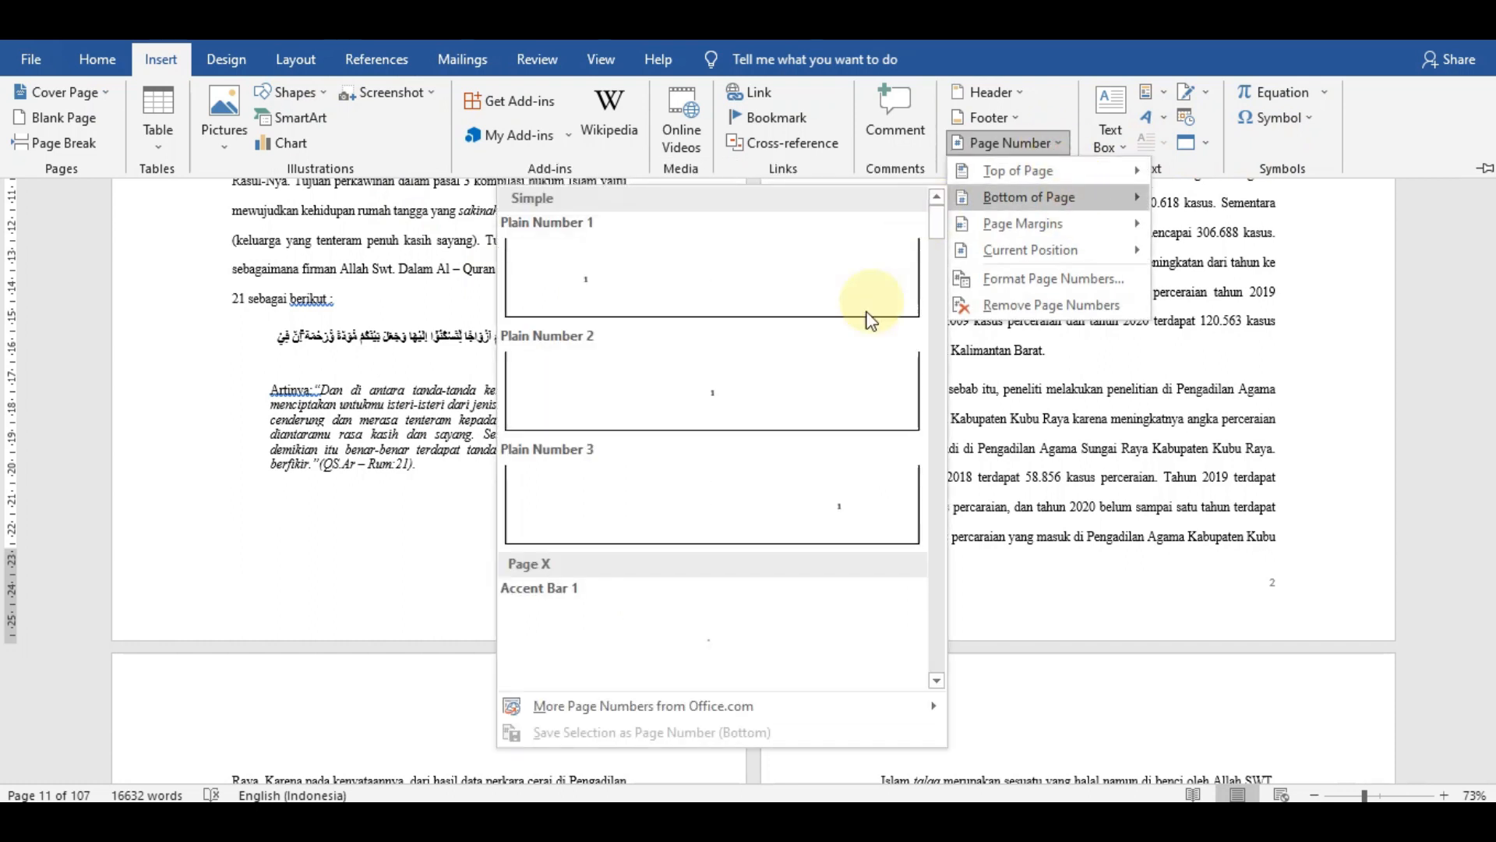
click(712, 293)
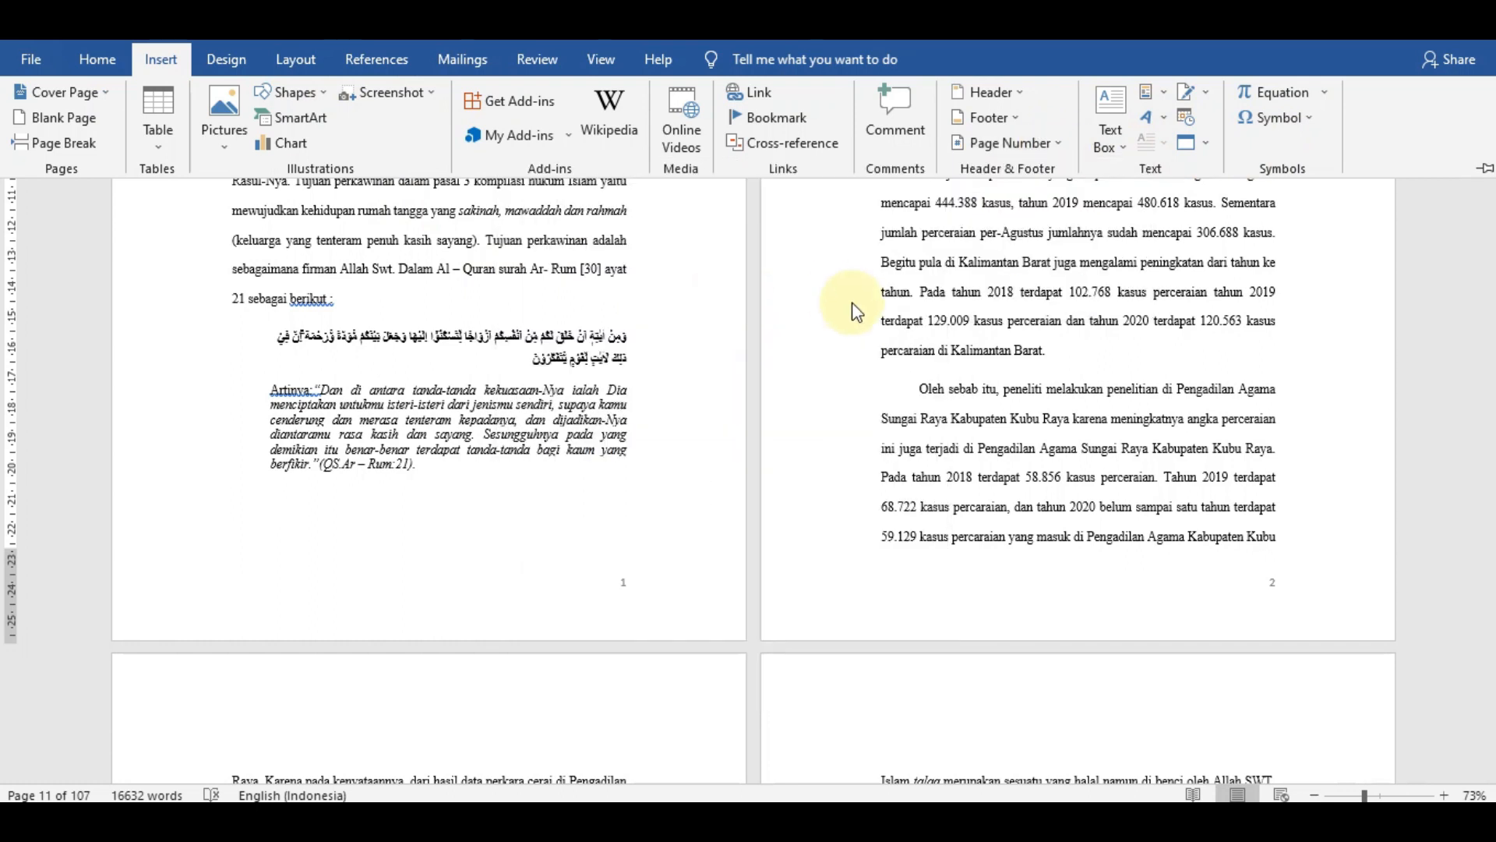
click(600, 492)
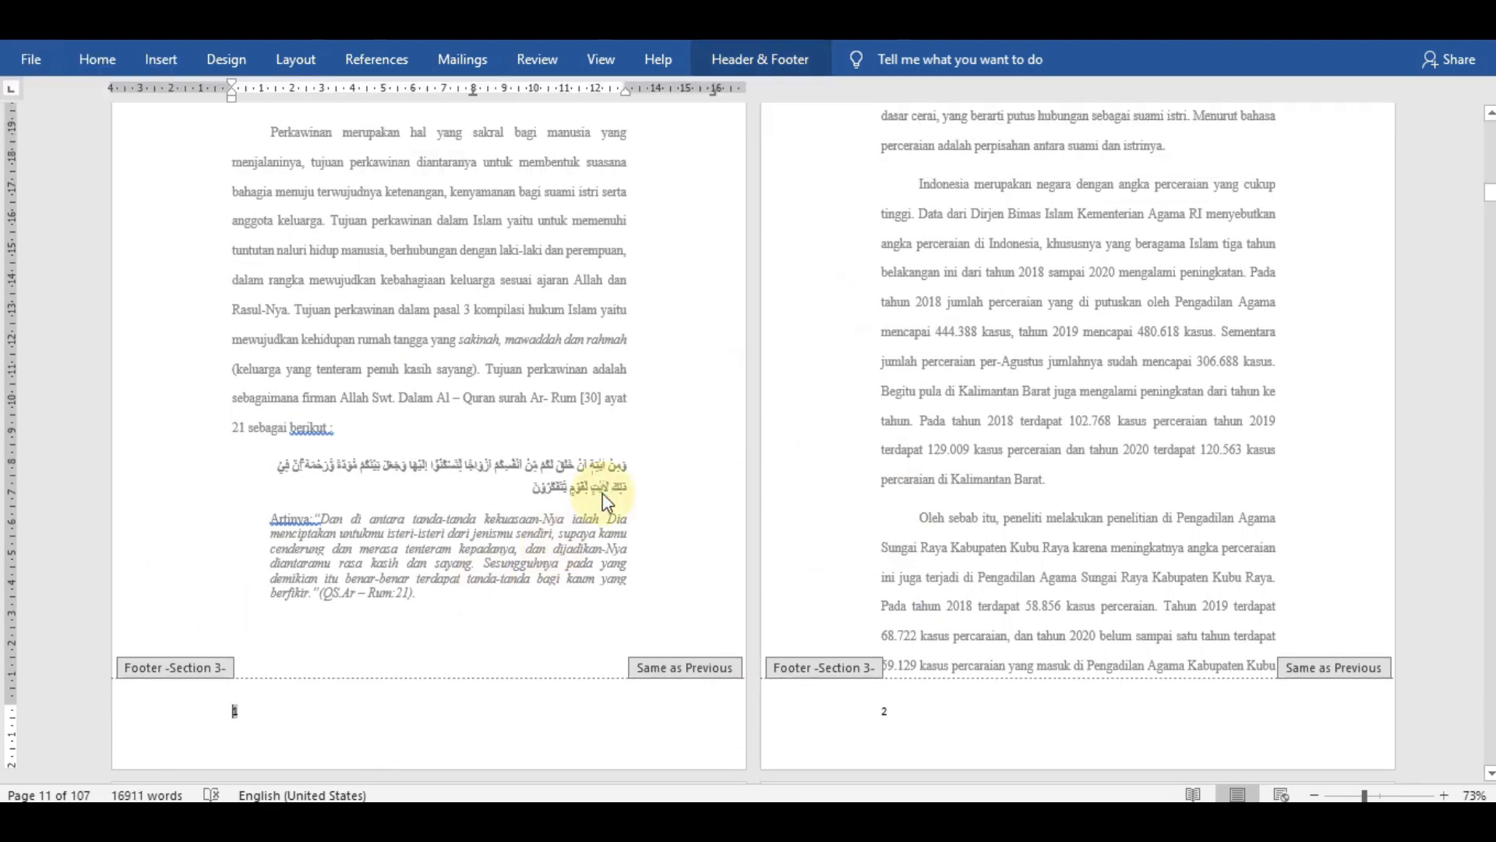
double_click(657, 493)
- Check the footer page numbers on the BAB I pages and on the front matter pages from DAFTAR ISI onward
scroll(635, 485, down, 6)
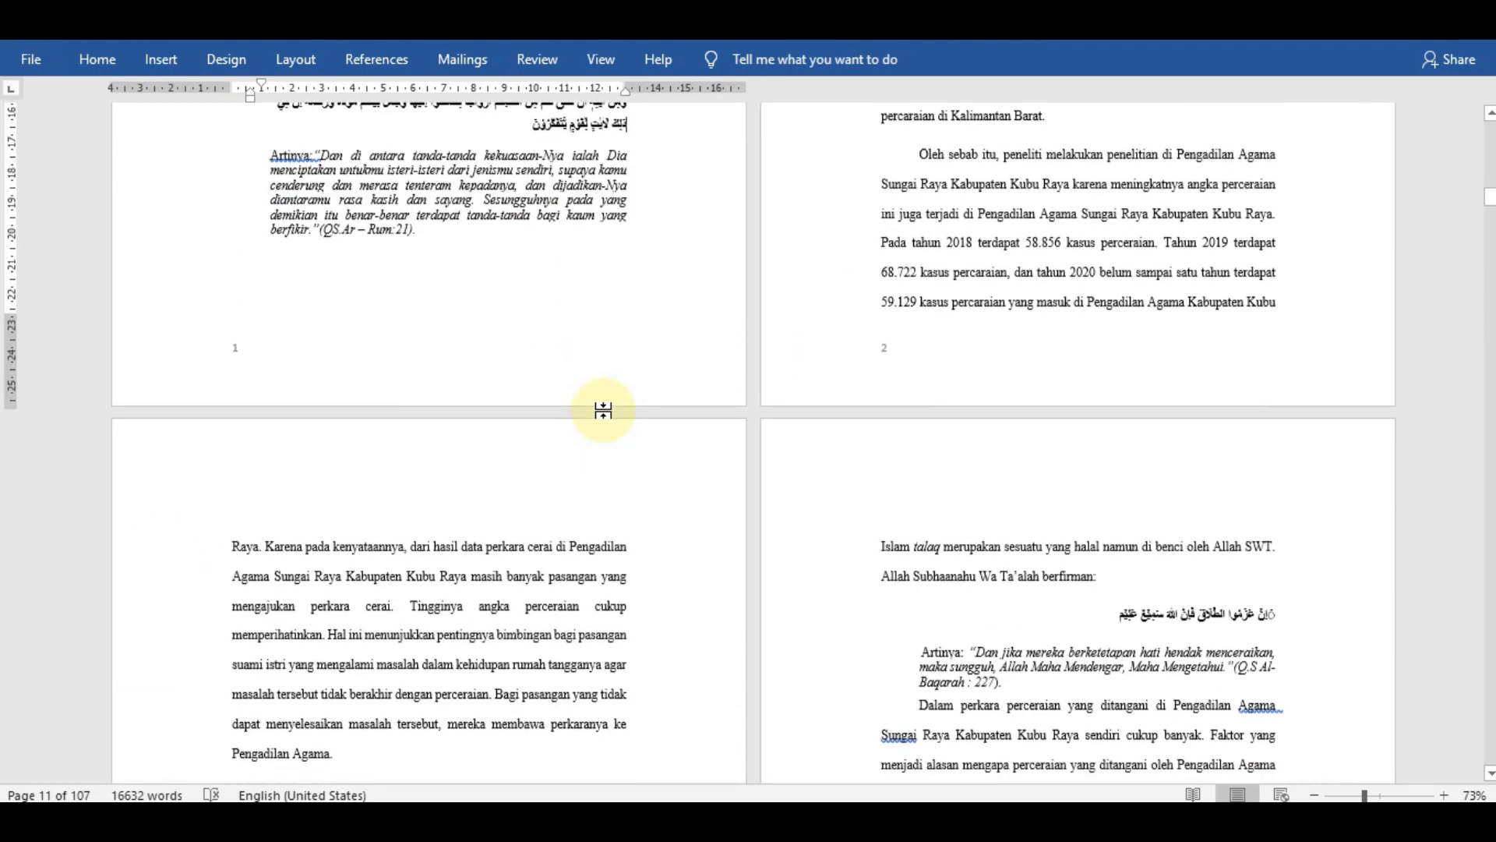
scroll(606, 417, down, 3)
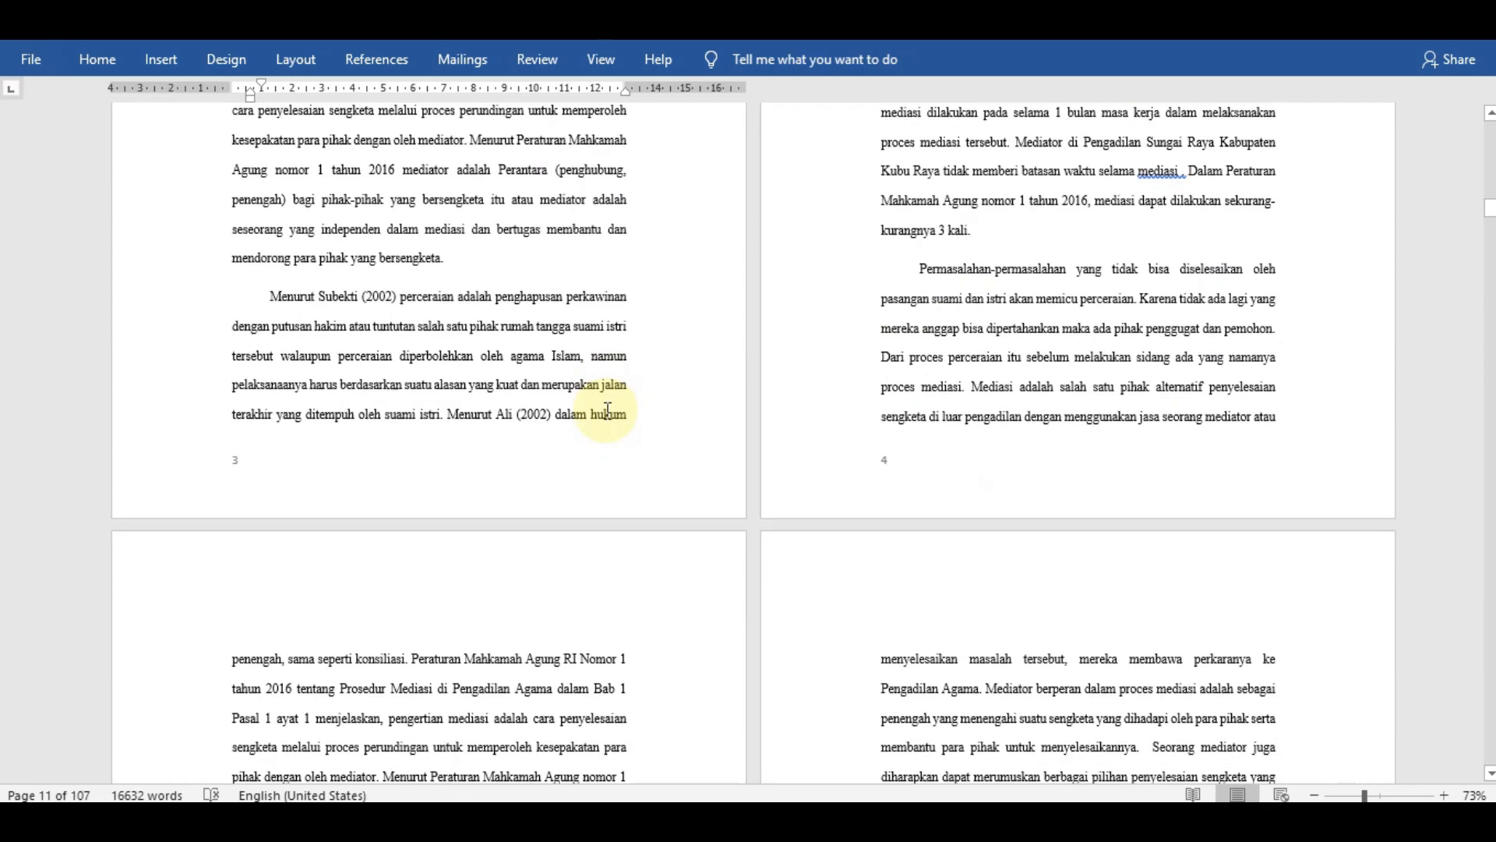
scroll(609, 402, up, 15)
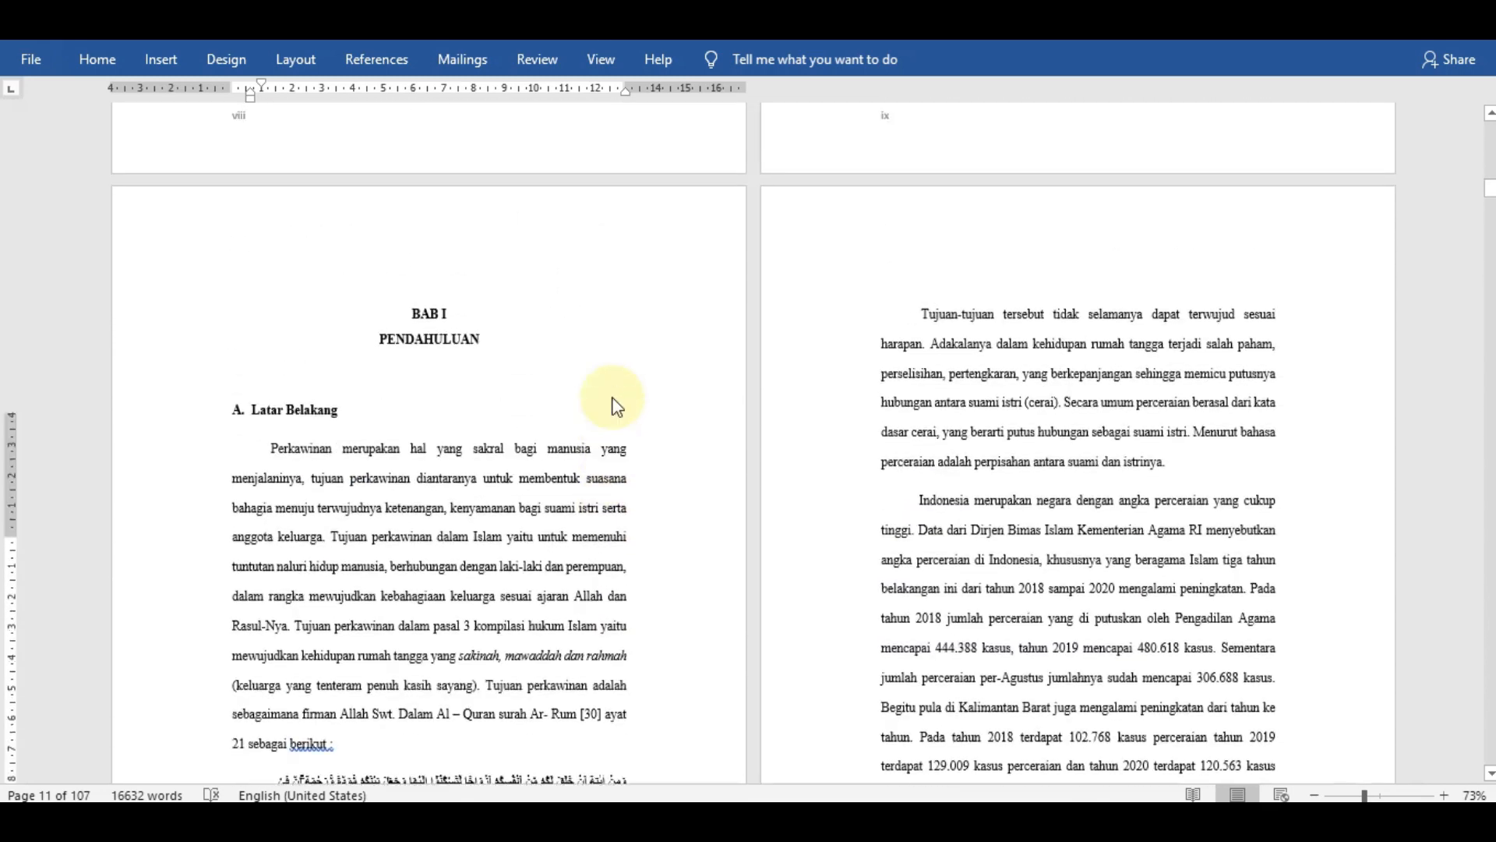
scroll(616, 397, down, 2)
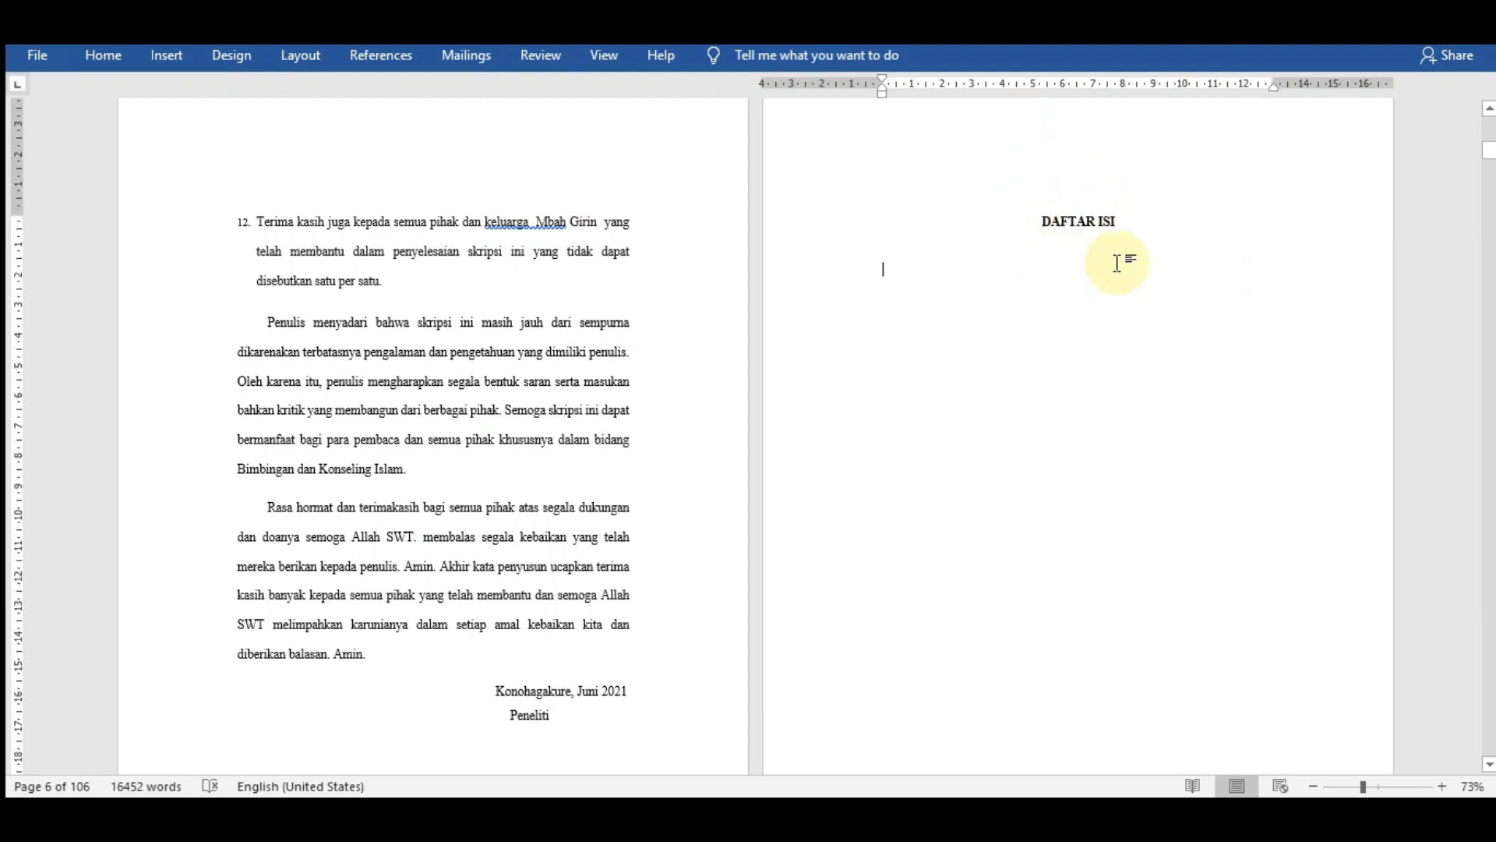
click(1239, 280)
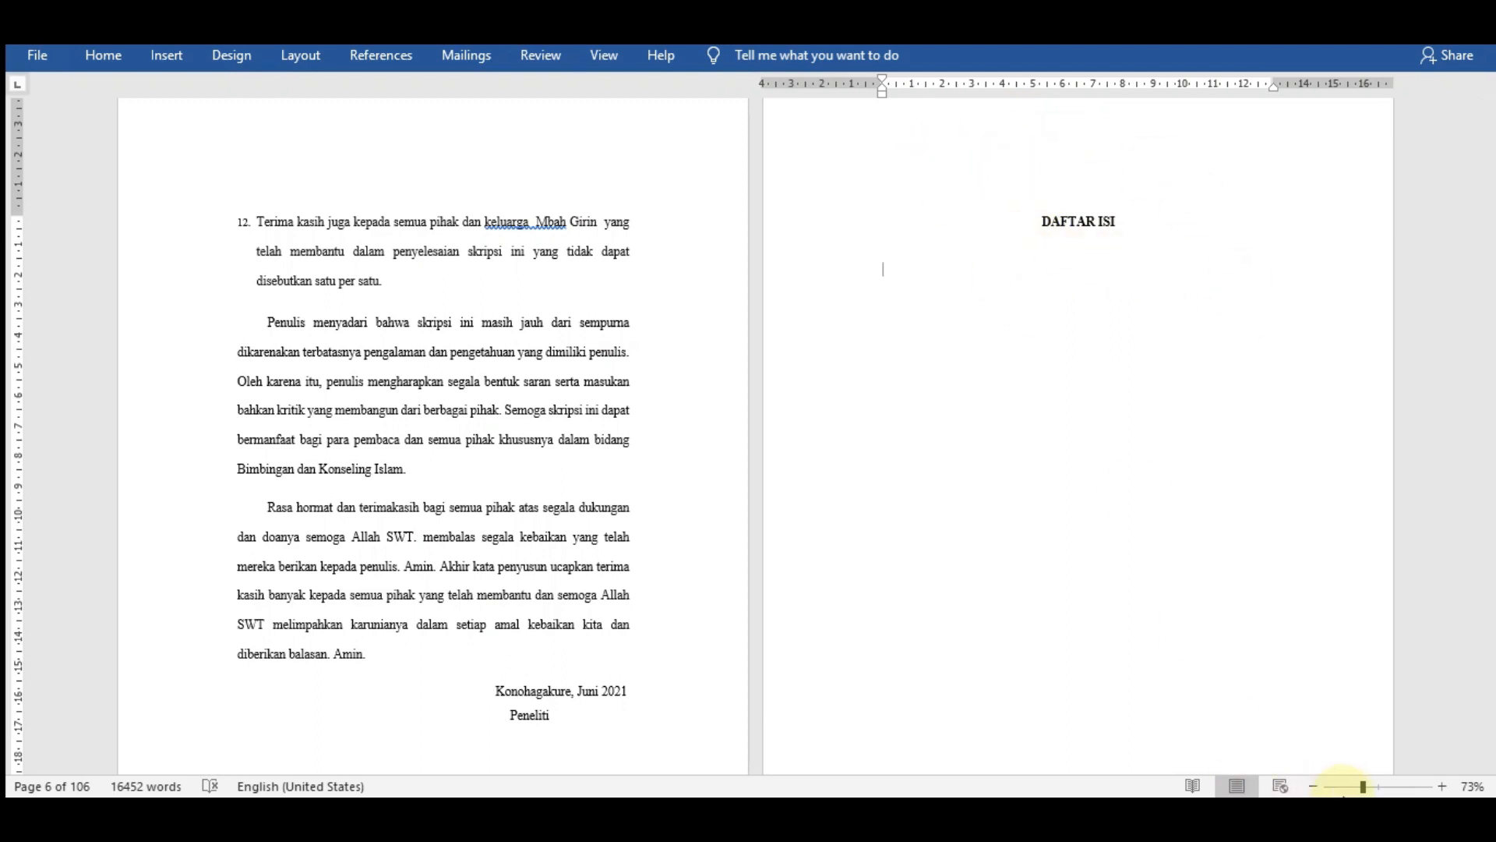
drag(1342, 788, 1379, 791)
scroll(722, 292, up, 2)
scroll(732, 291, down, 2)
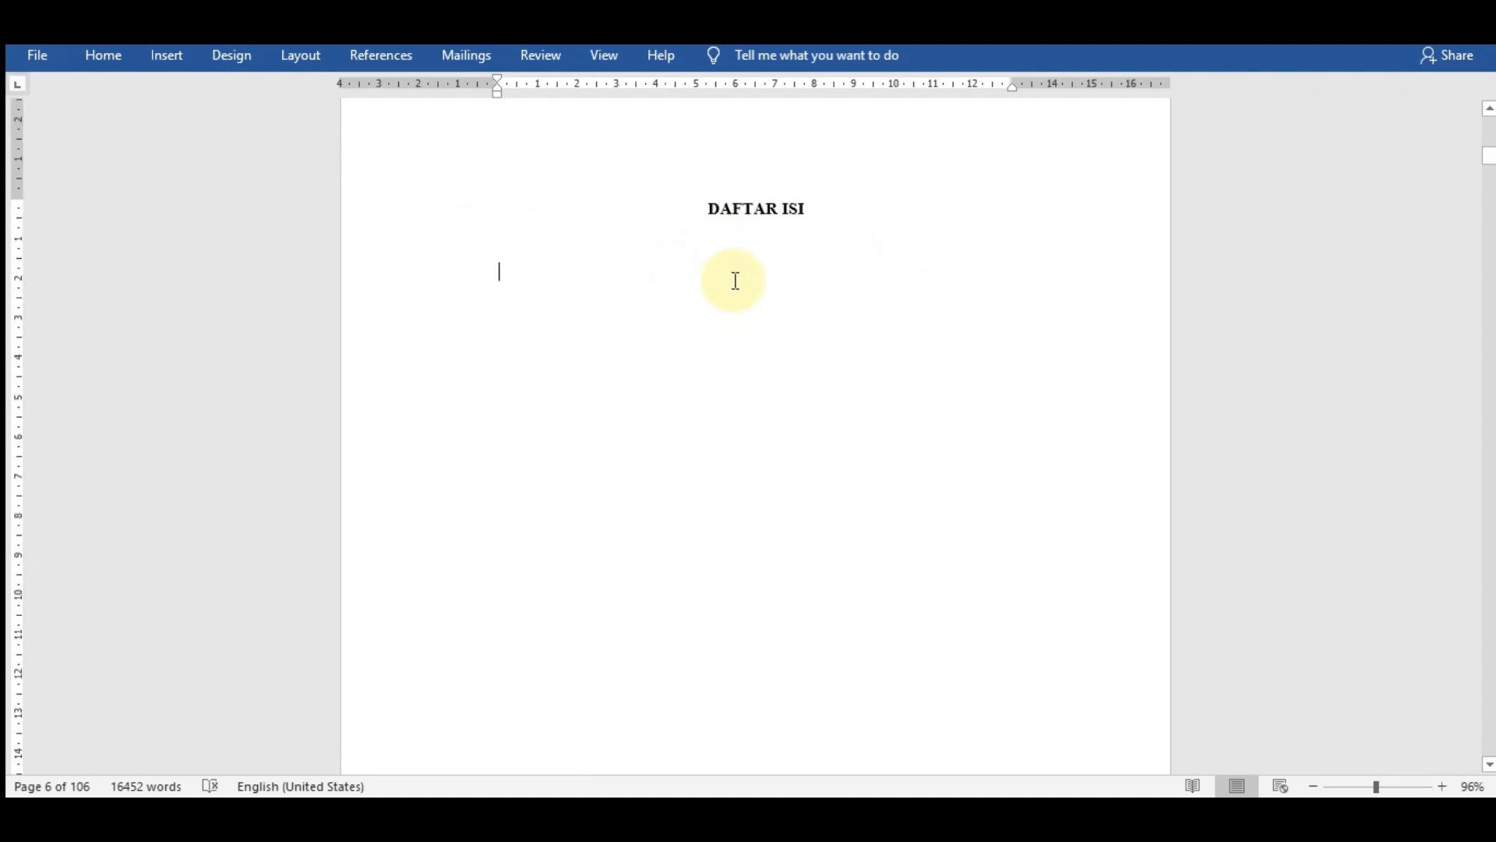
scroll(715, 354, down, 10)
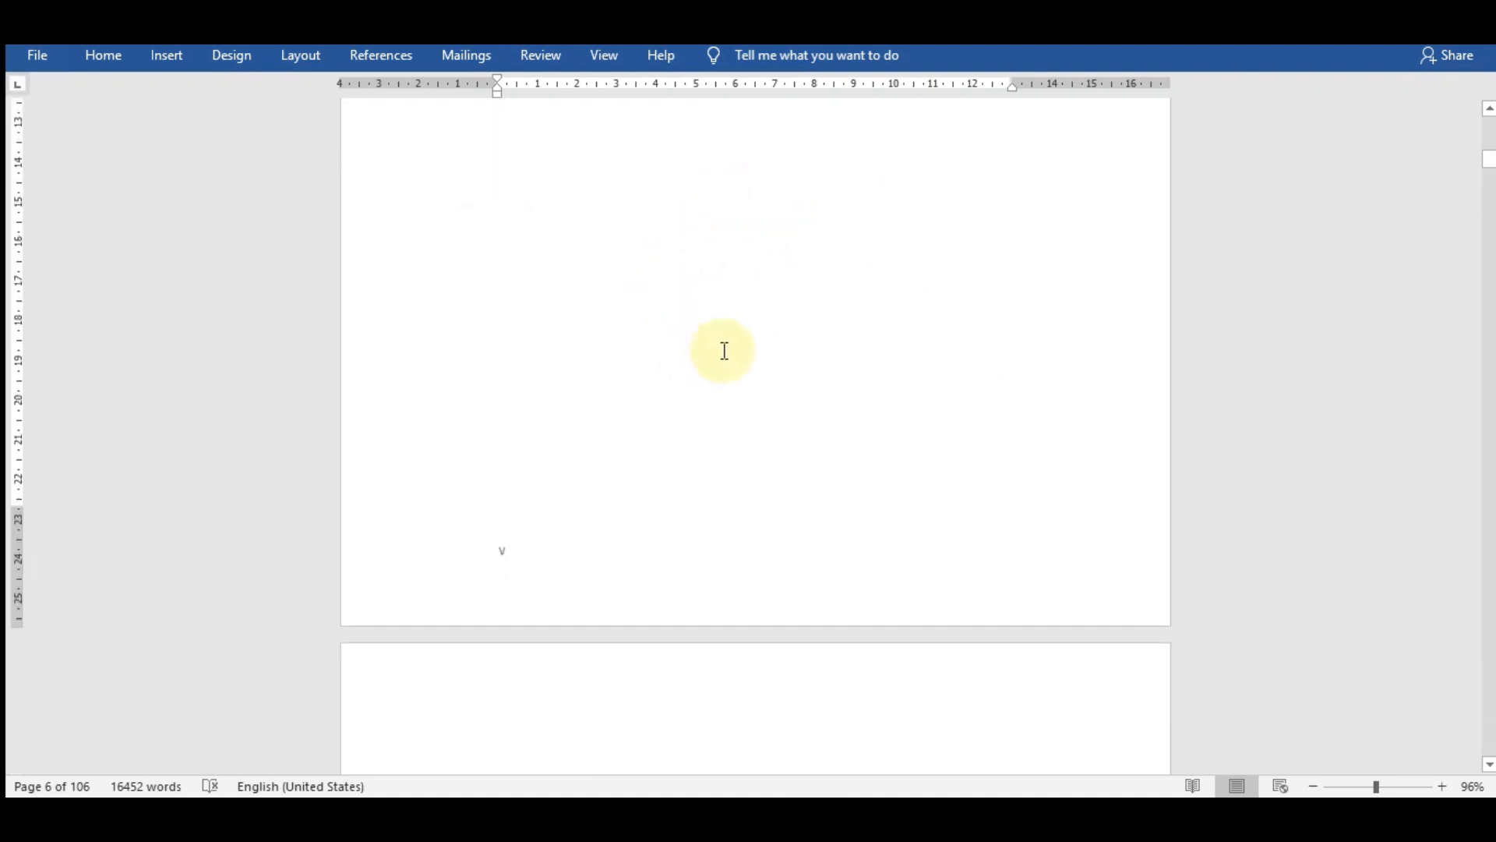
scroll(729, 357, down, 15)
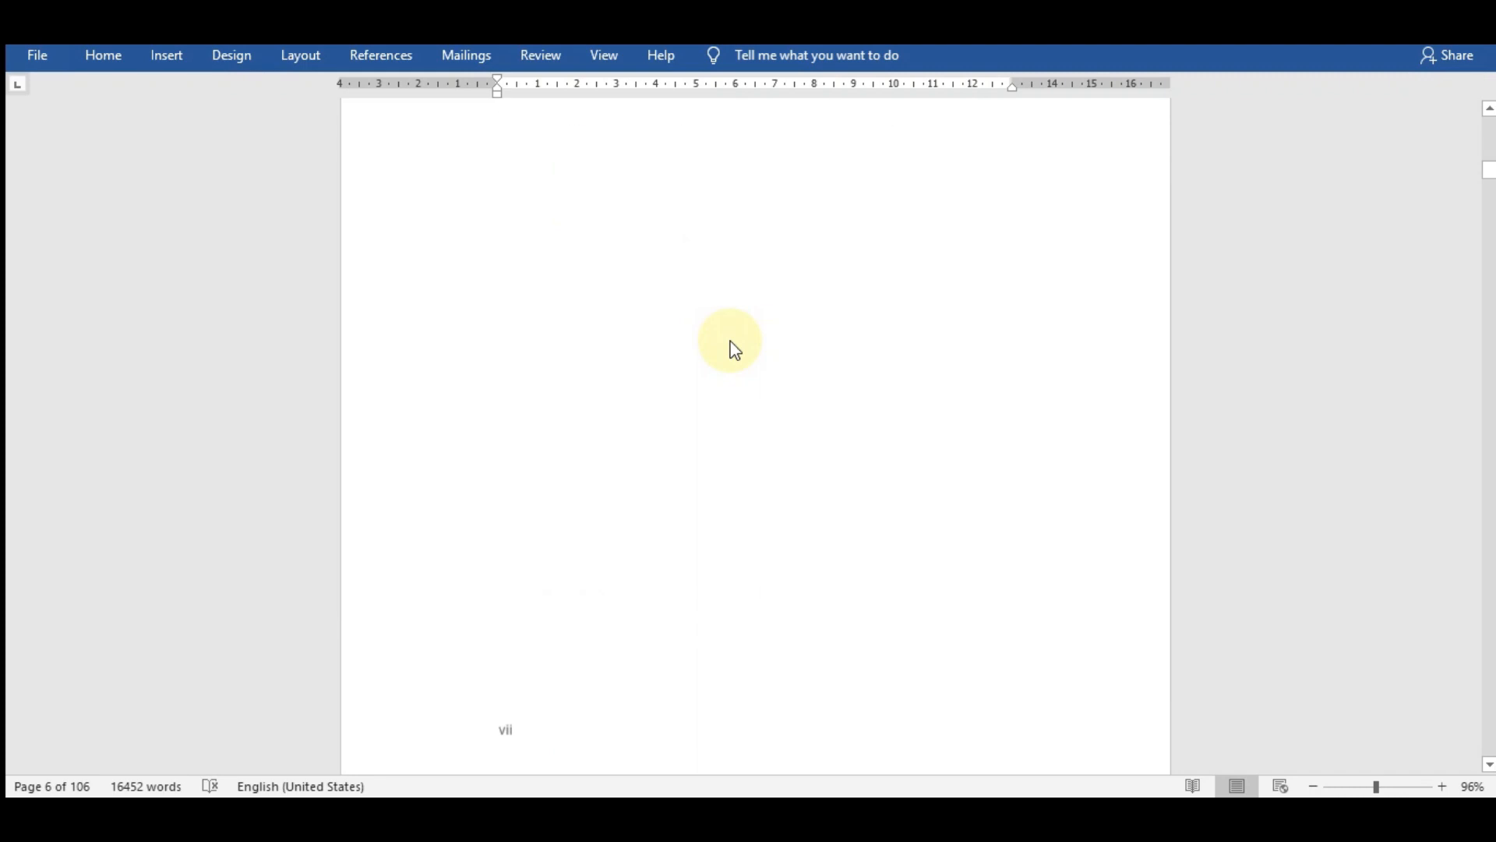
- Apply the Heading 1 style to the BAB II line of the second chapter's title
drag(1489, 184, 1487, 238)
click(784, 391)
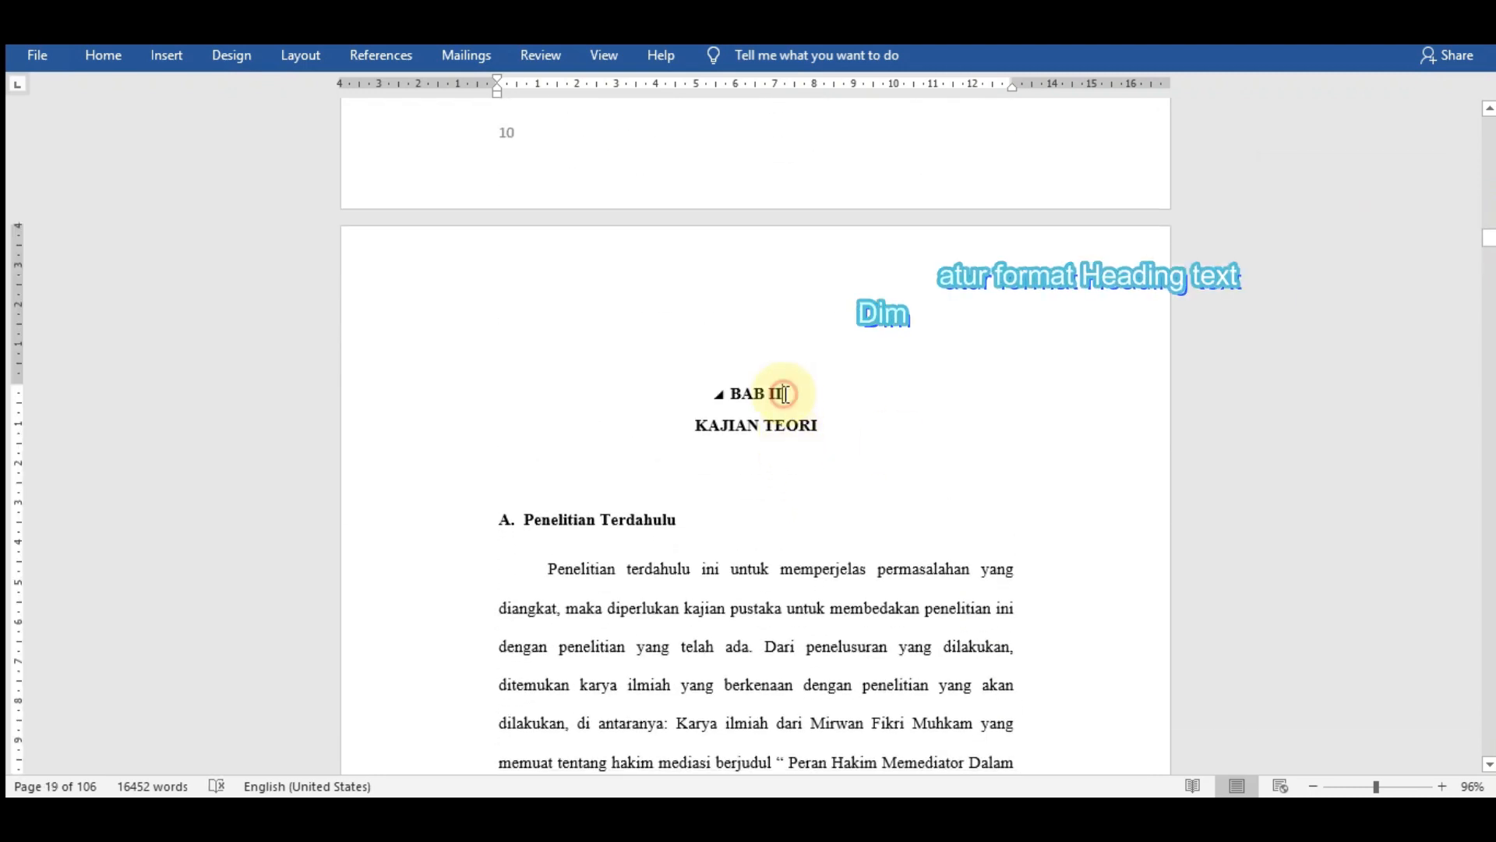
drag(784, 391, 727, 391)
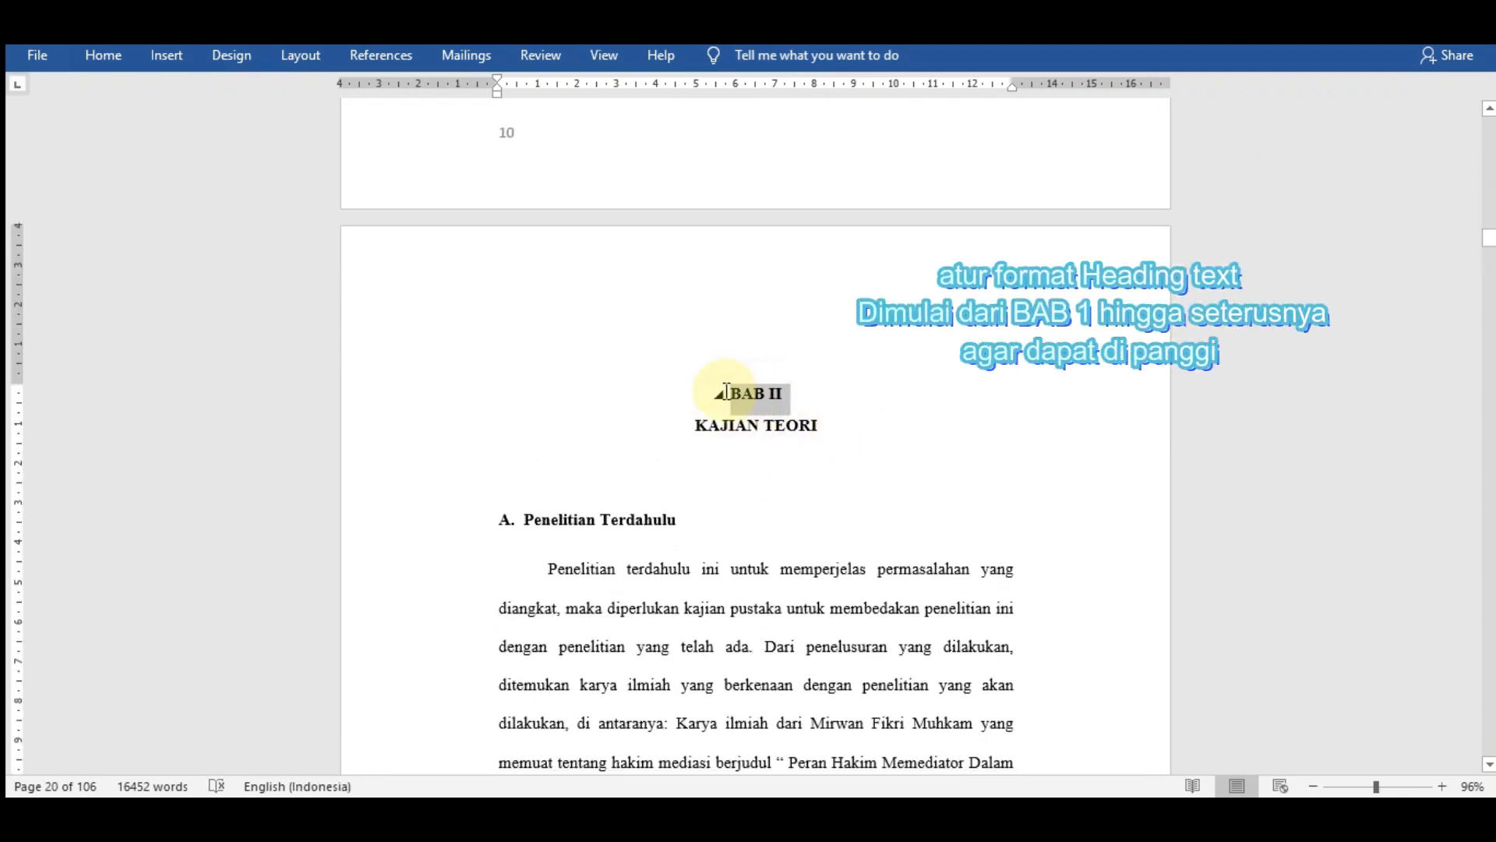
click(100, 57)
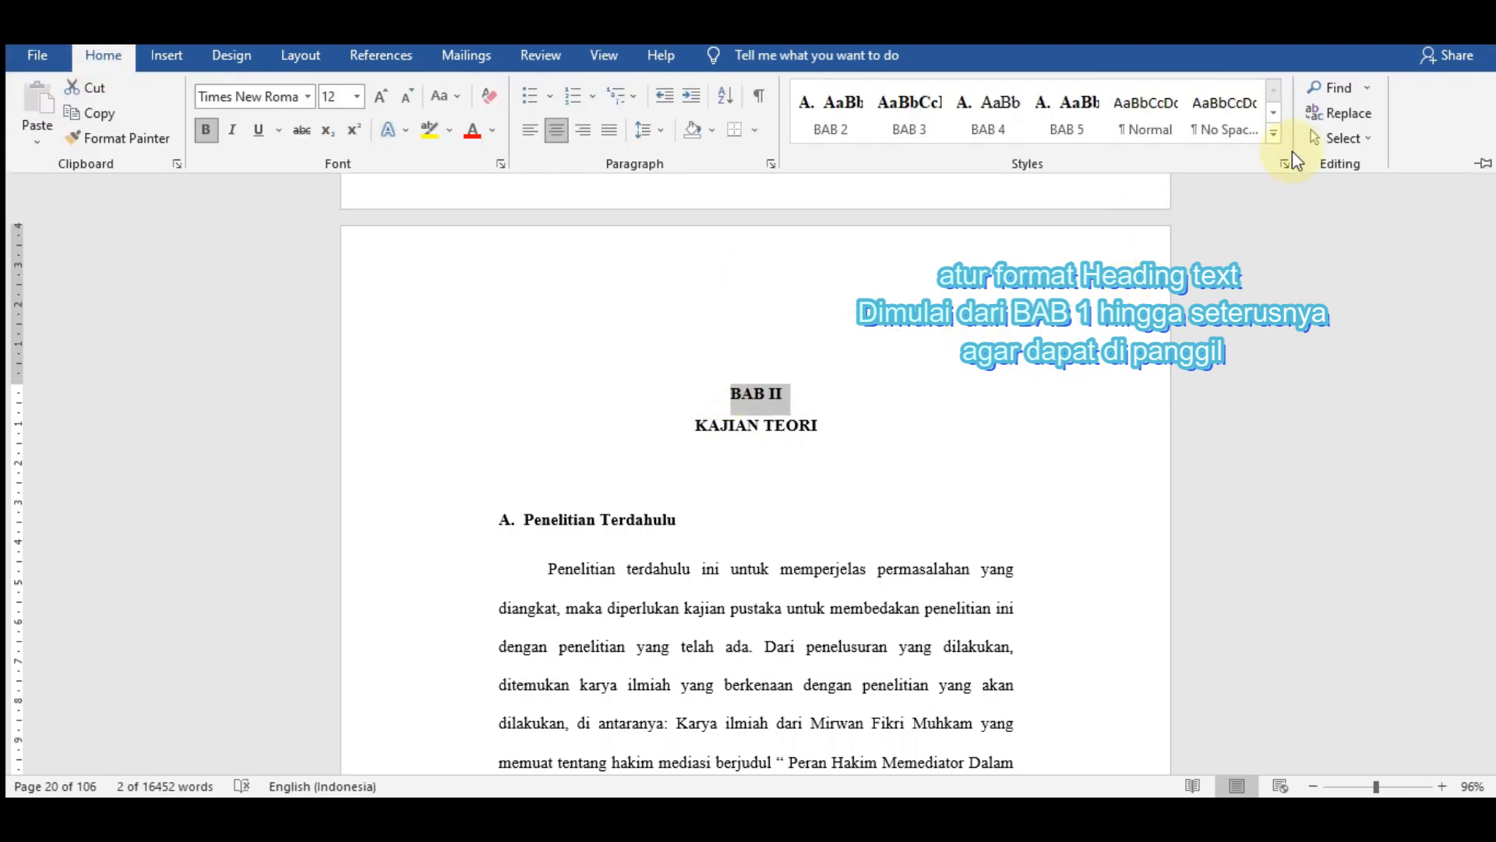
click(1273, 133)
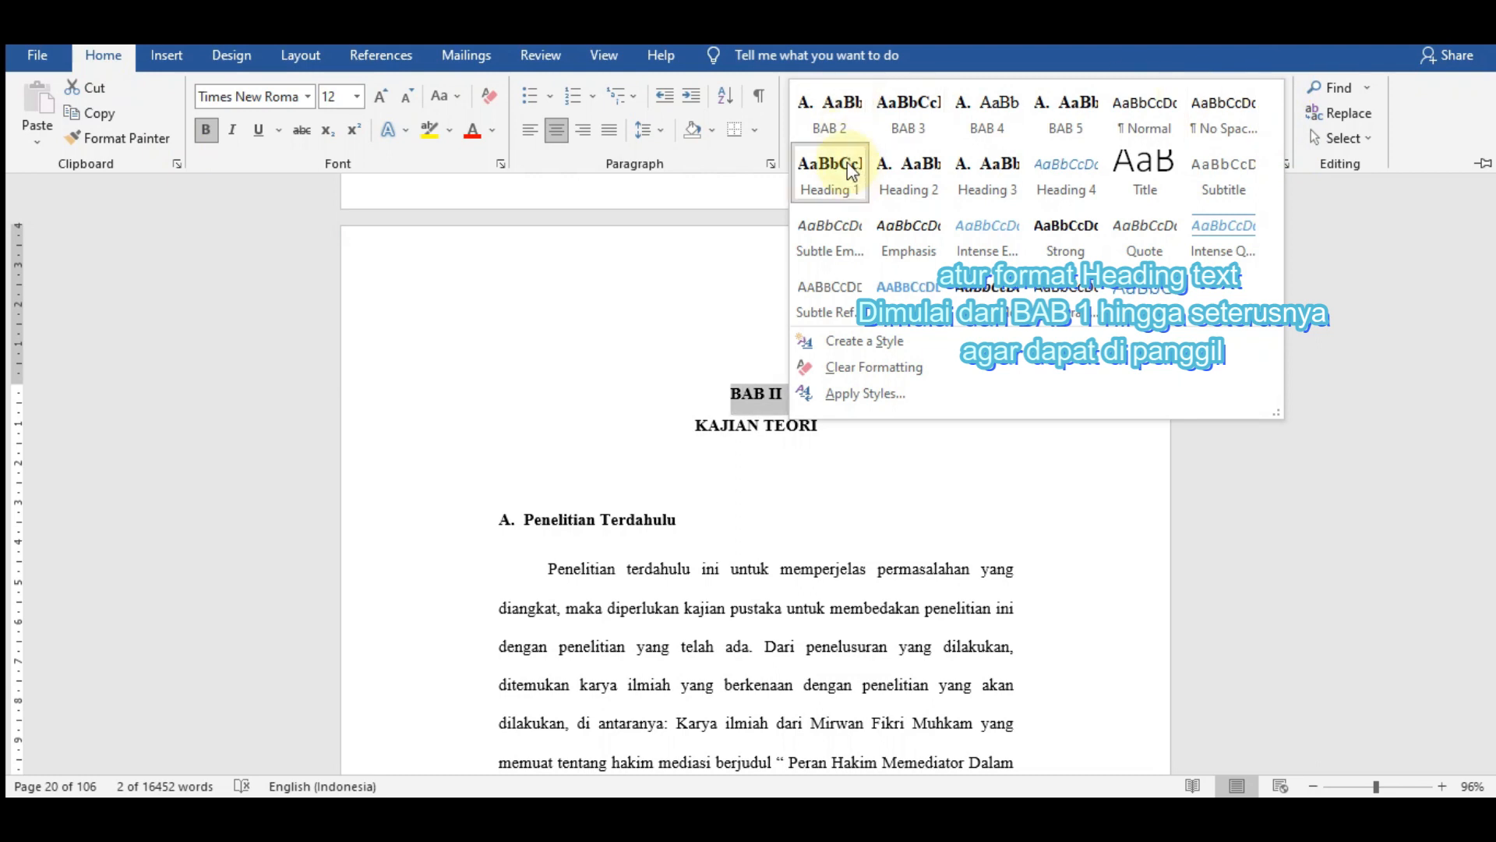
click(837, 184)
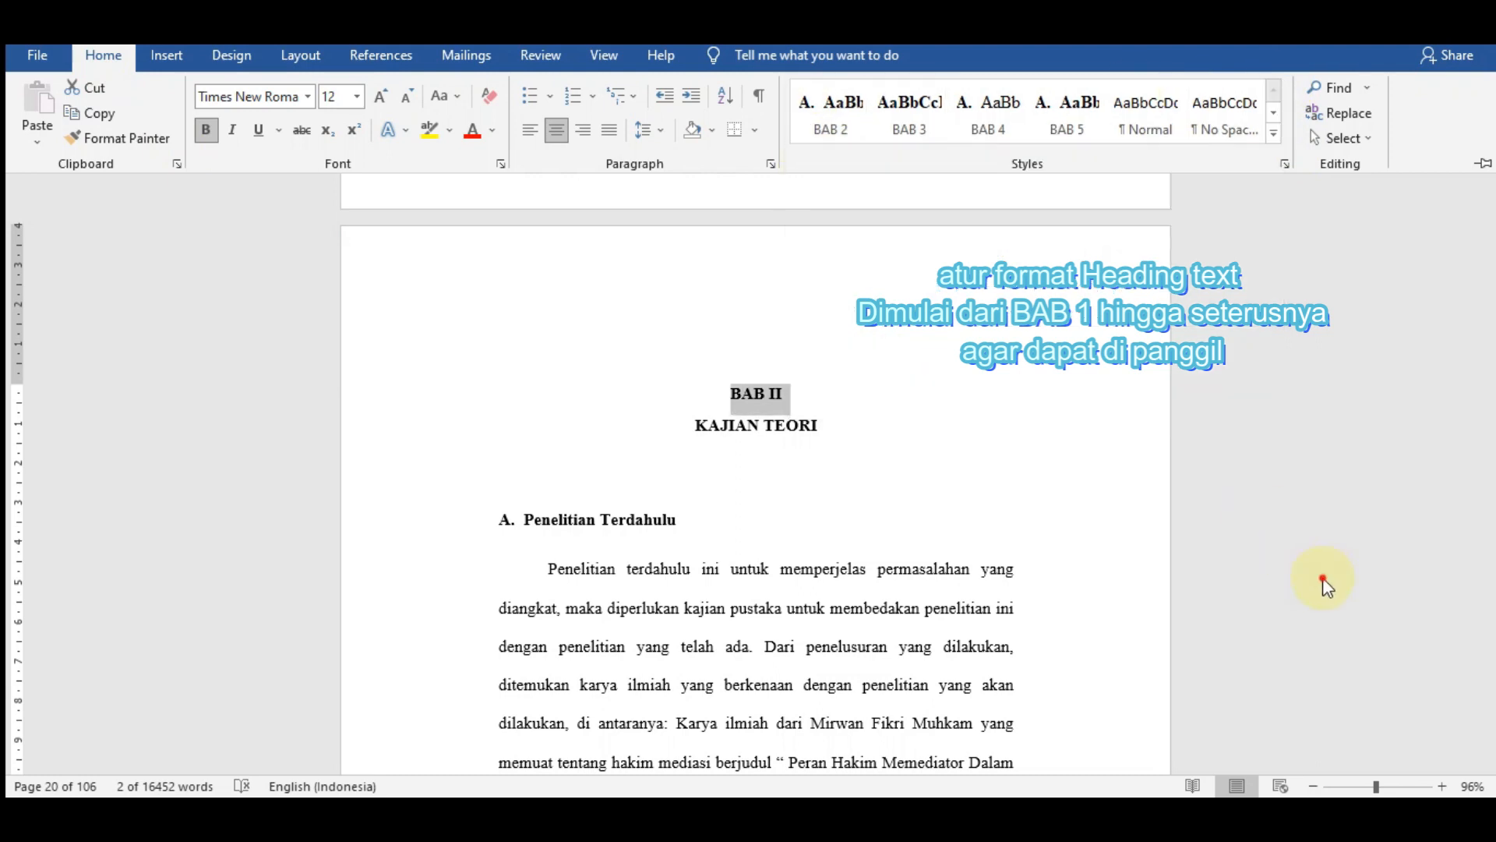
- Keep the ribbon permanently expanded and check the style assigned to the KAJIAN TEORI title in the style gallery
drag(821, 420, 692, 426)
click(105, 60)
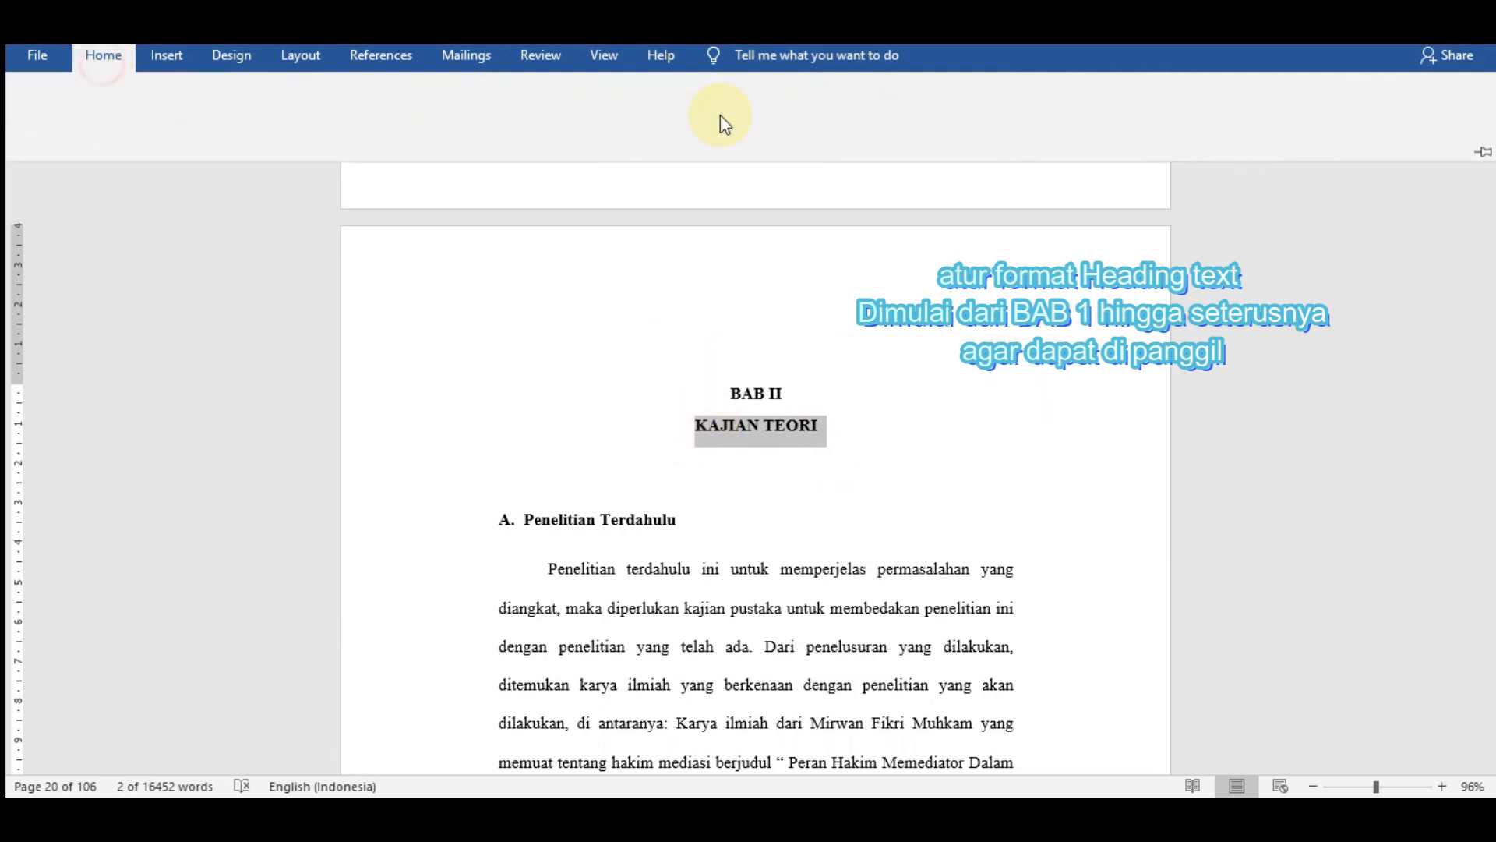
click(1482, 163)
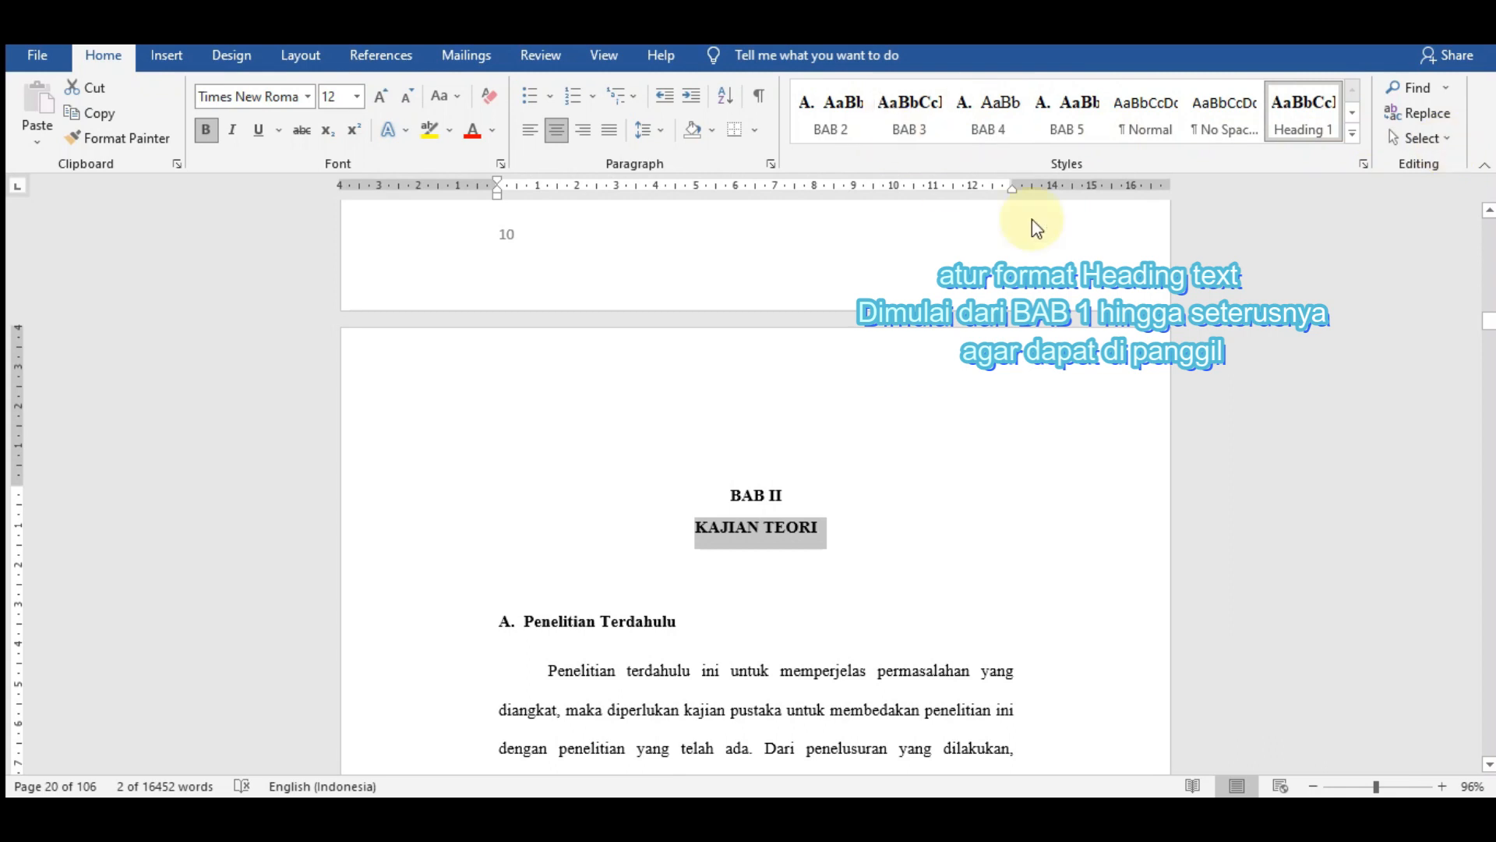
click(1352, 133)
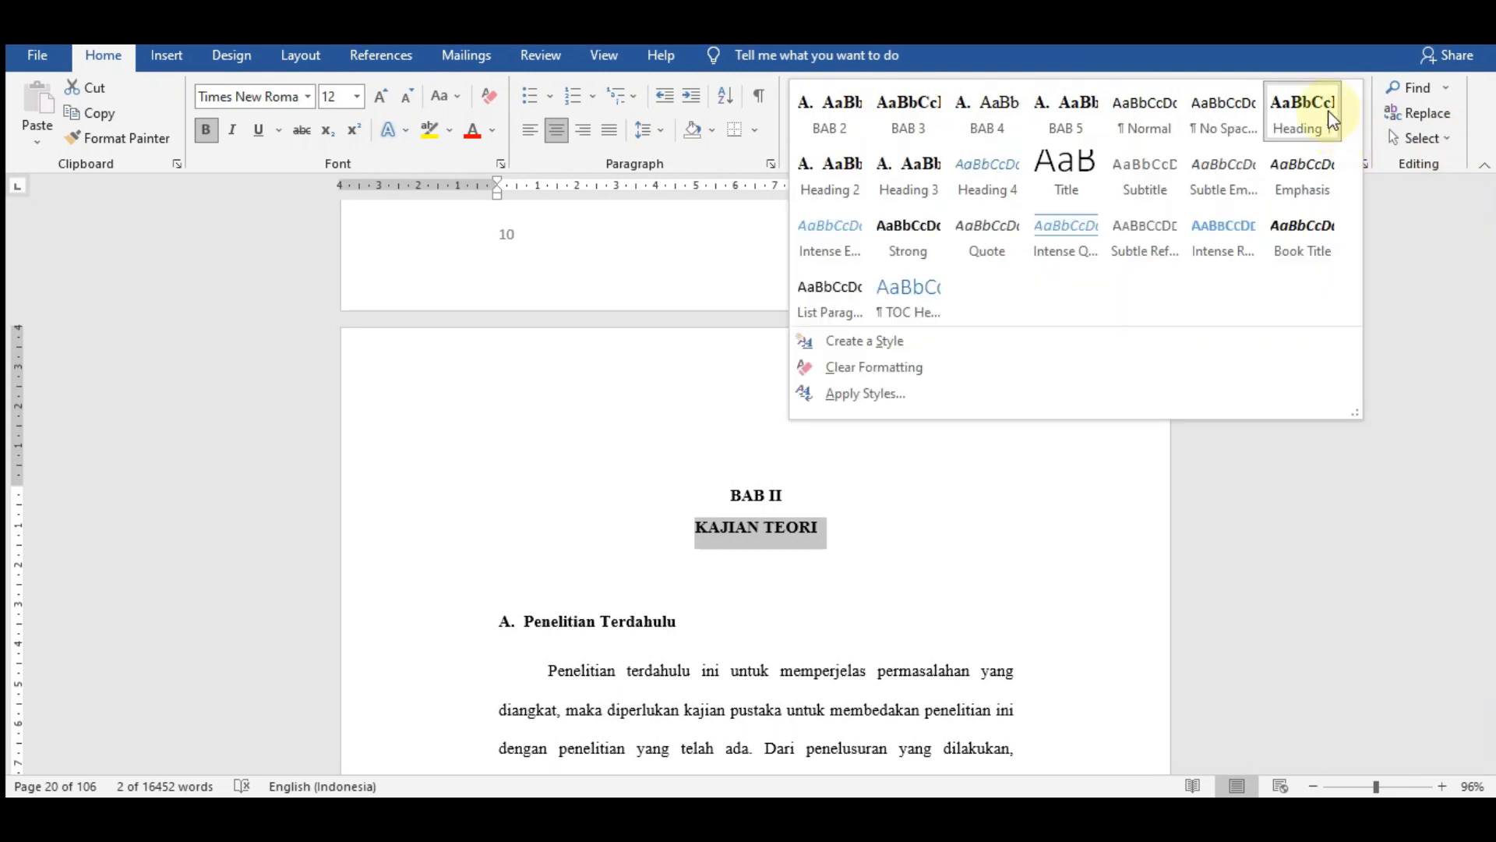
click(1383, 480)
click(712, 596)
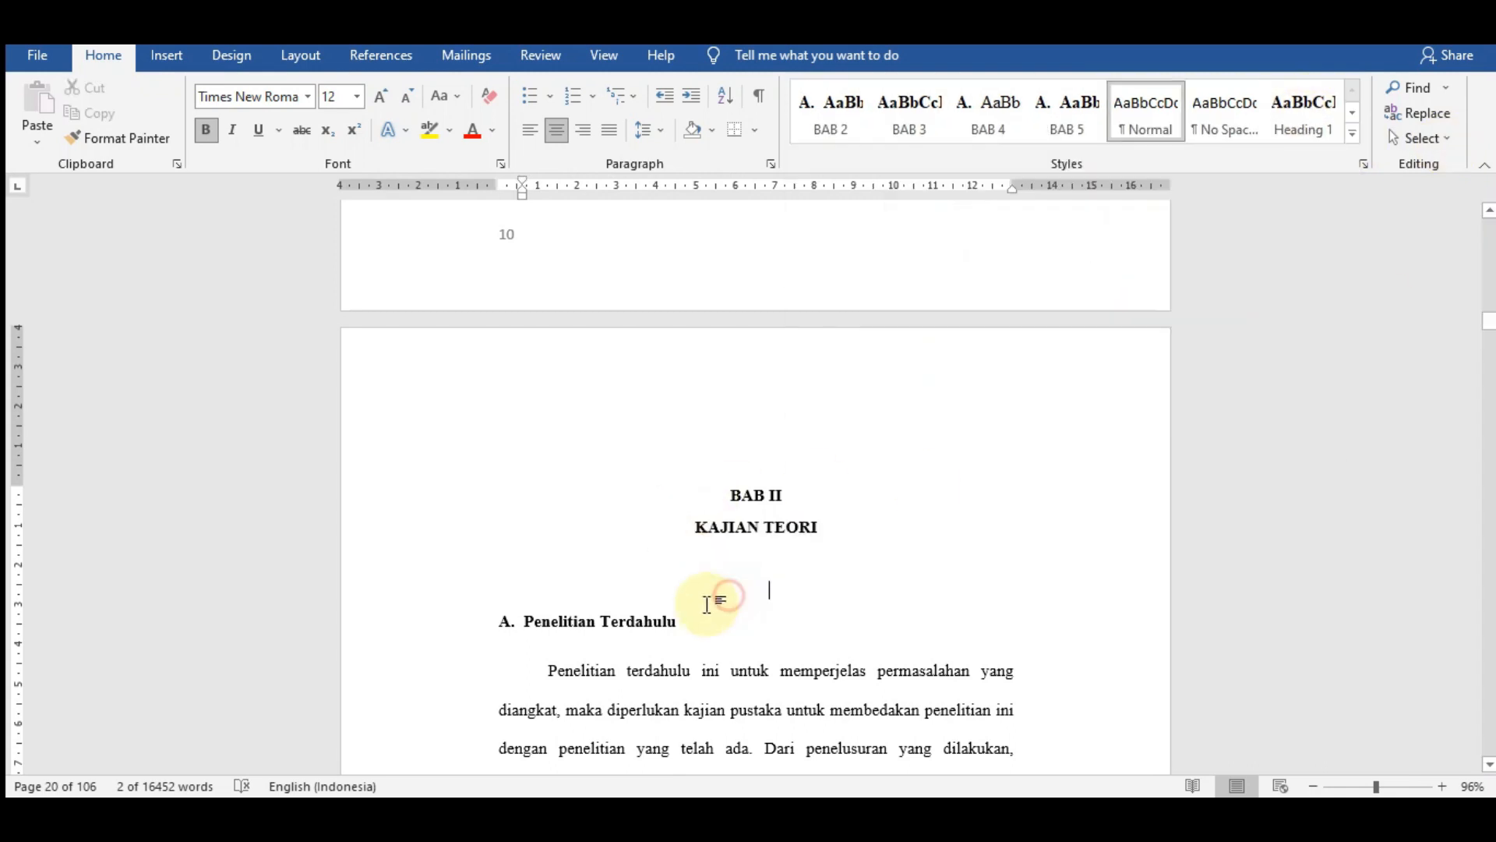
- Review the BAB 2 style definition used for the Penelitian Terdahulu subheading and accept its settings
drag(676, 621, 496, 624)
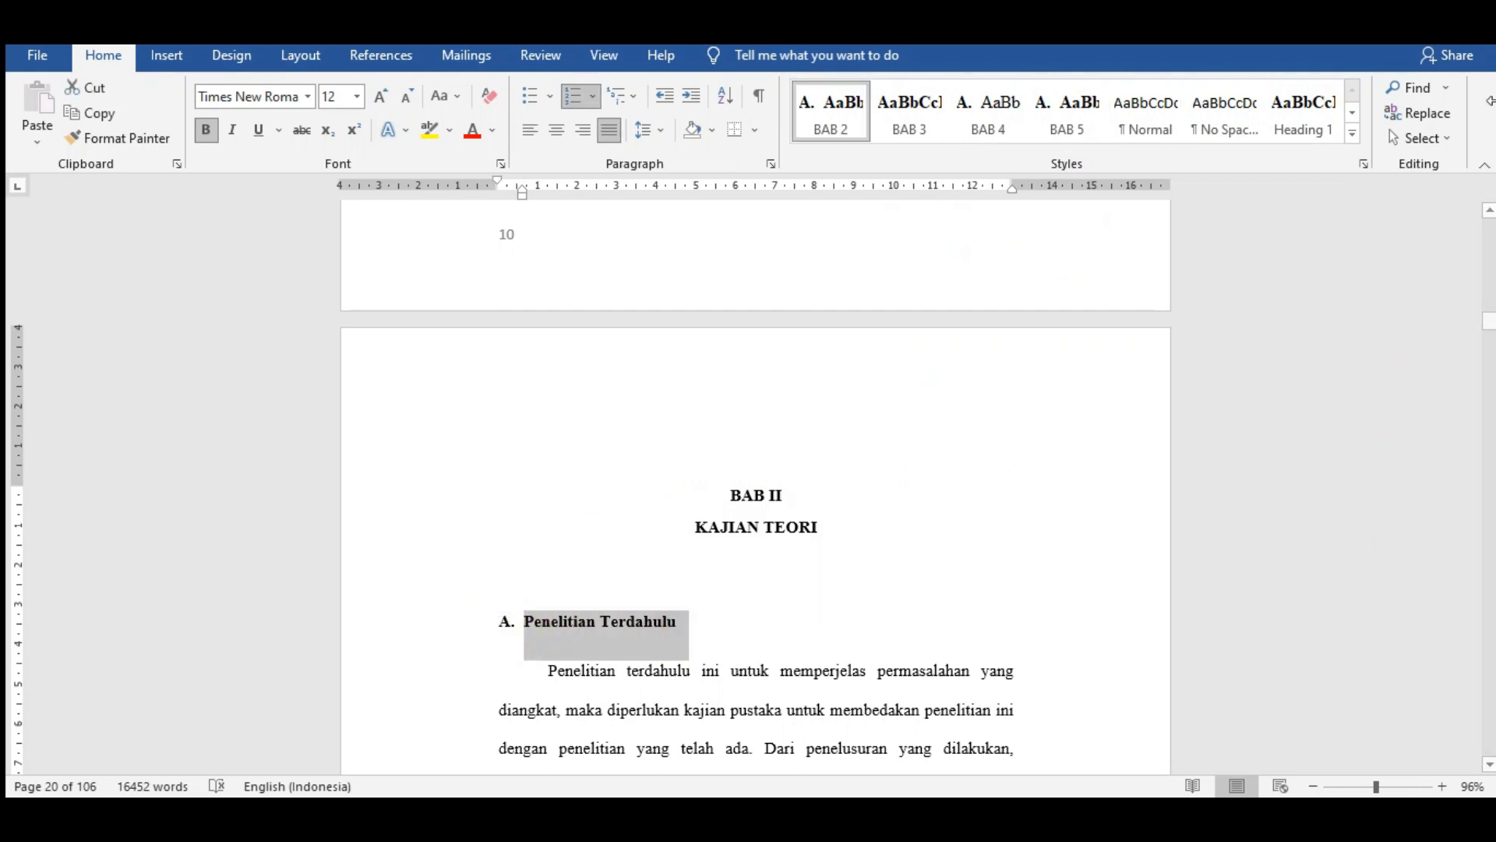
right_click(837, 134)
click(874, 167)
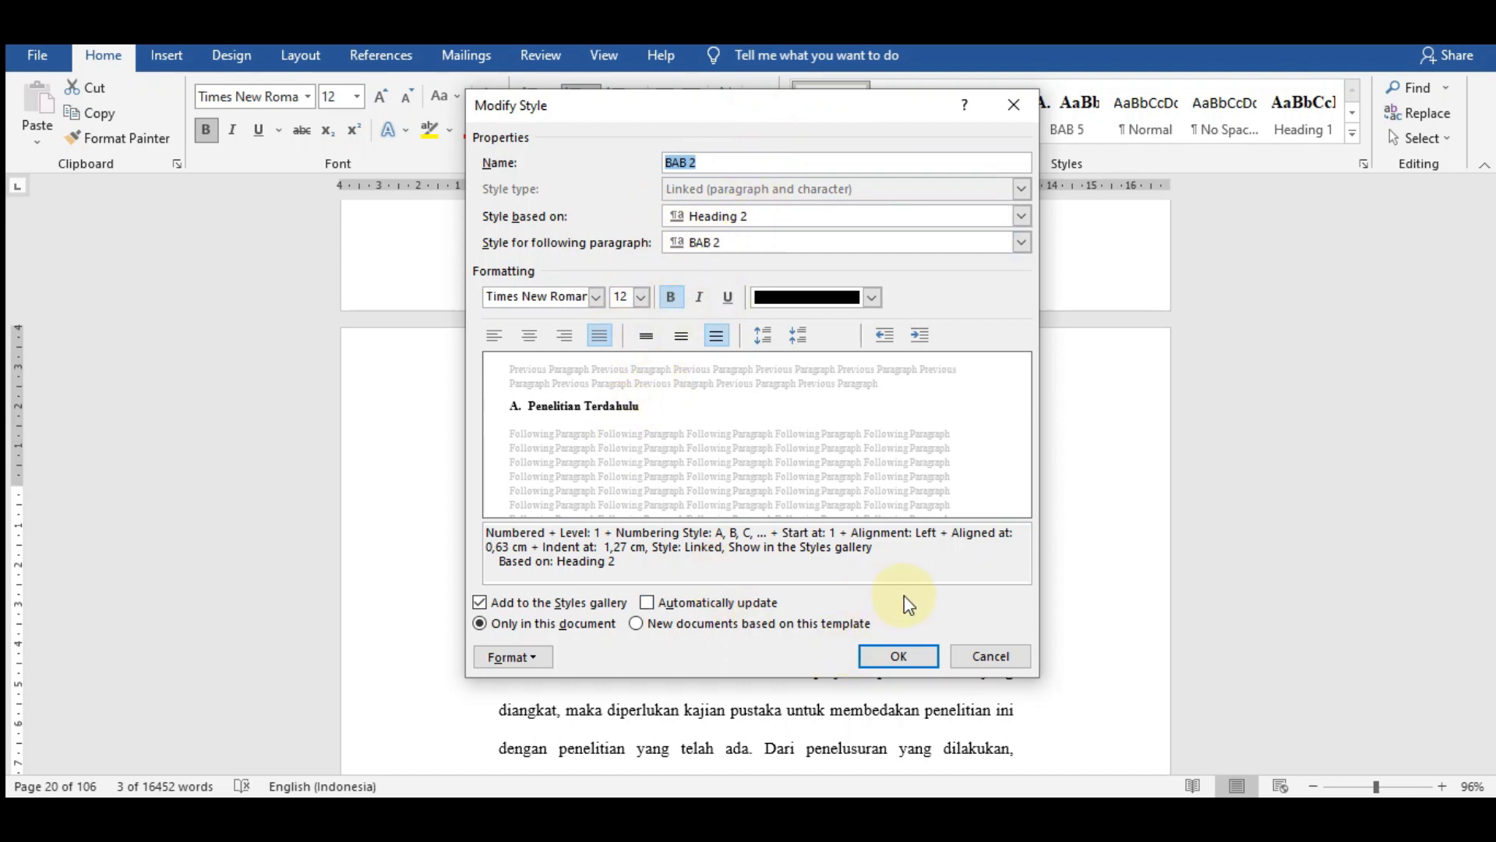
click(904, 656)
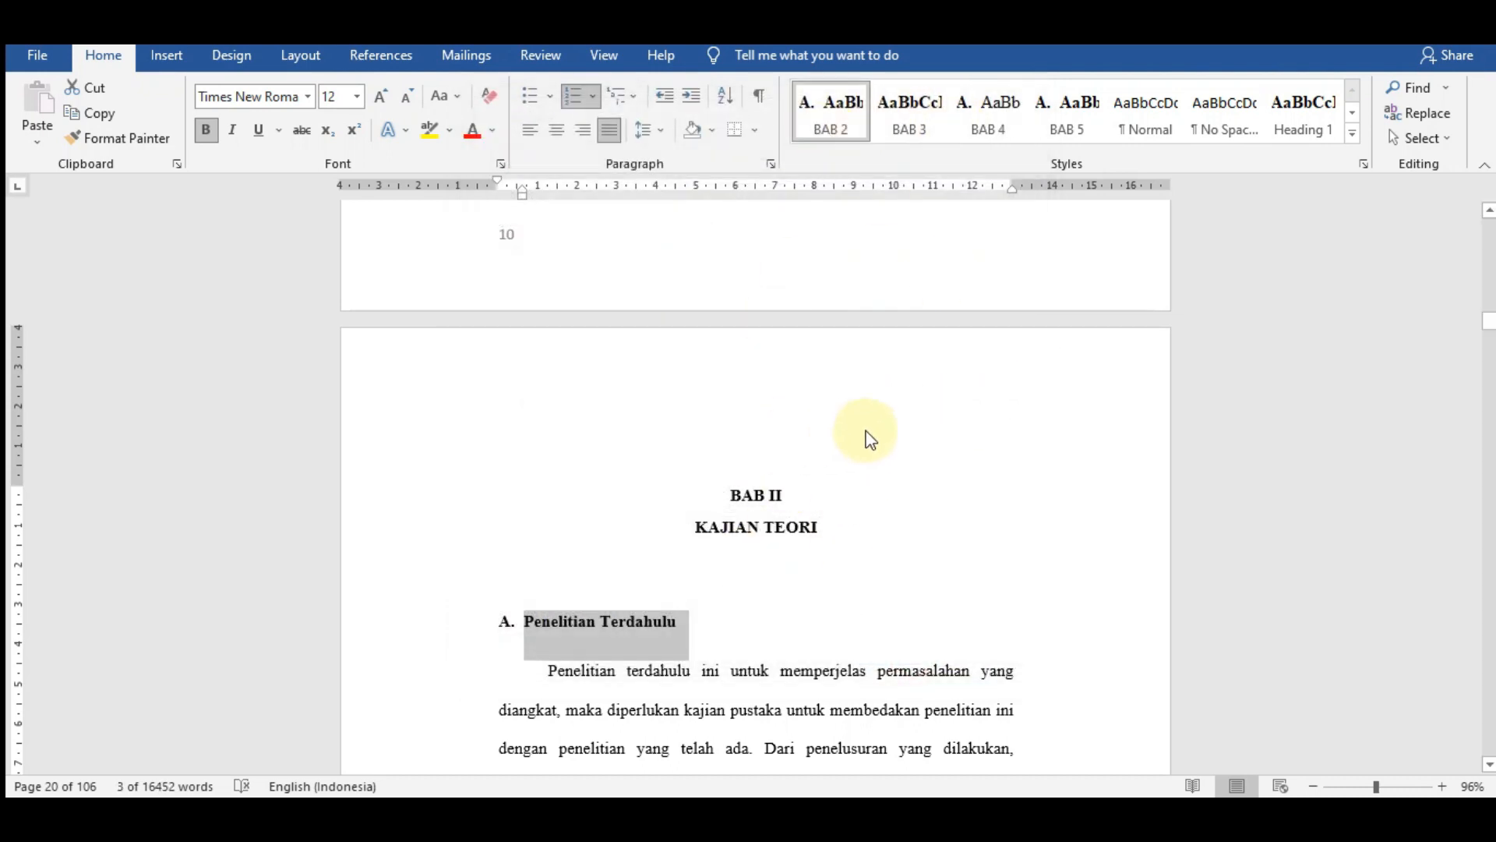
- Apply the Heading 1 style to the BAB III line of the third chapter's title and check the METODE PENELITIAN line's style
scroll(1135, 384, down, 10)
drag(1488, 323, 1489, 398)
scroll(1044, 466, down, 4)
scroll(1043, 466, down, 5)
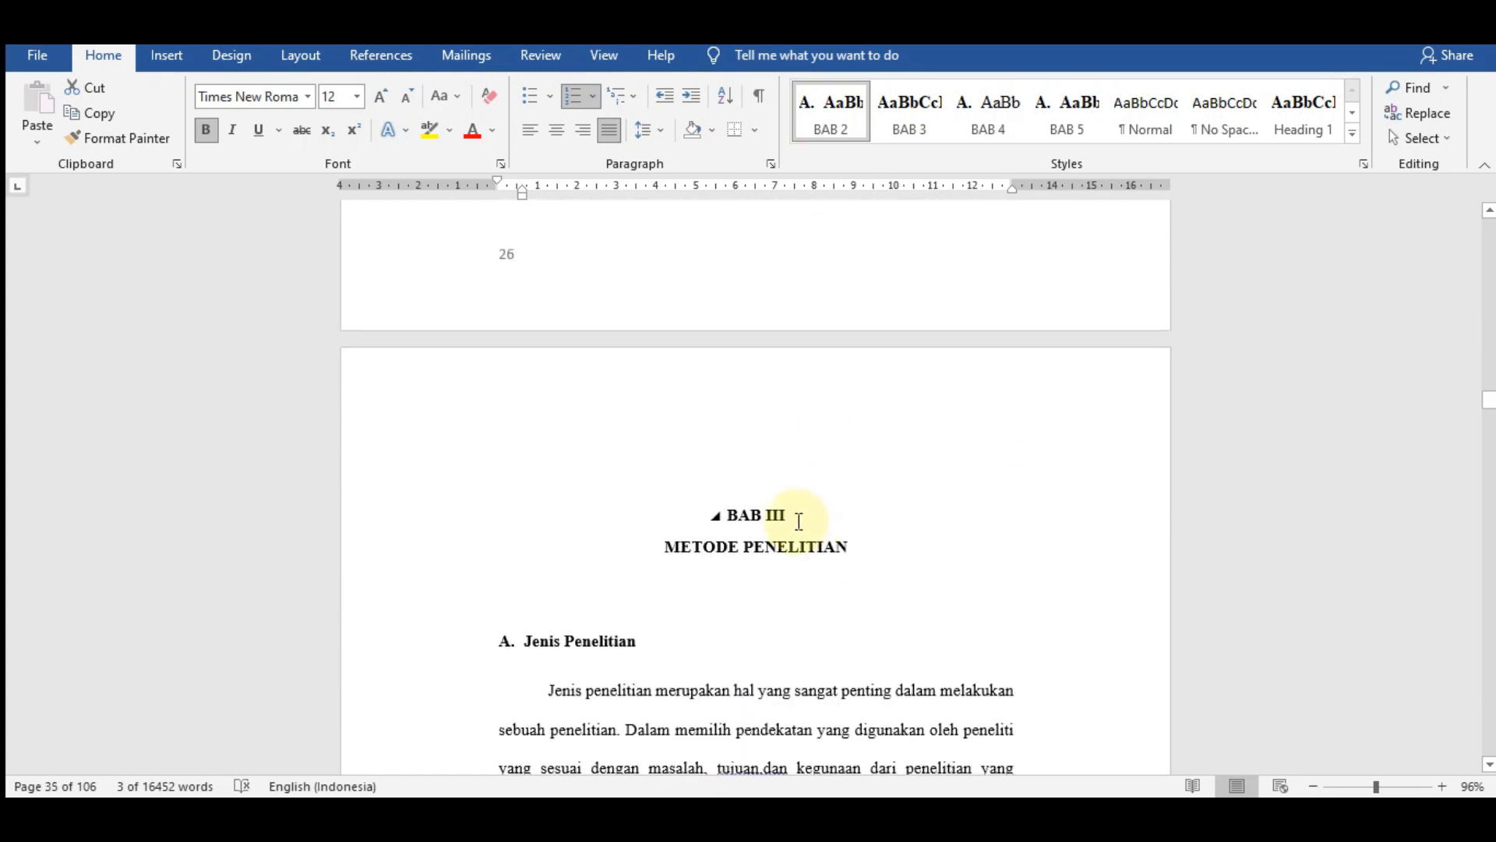
drag(783, 515, 711, 511)
click(1301, 115)
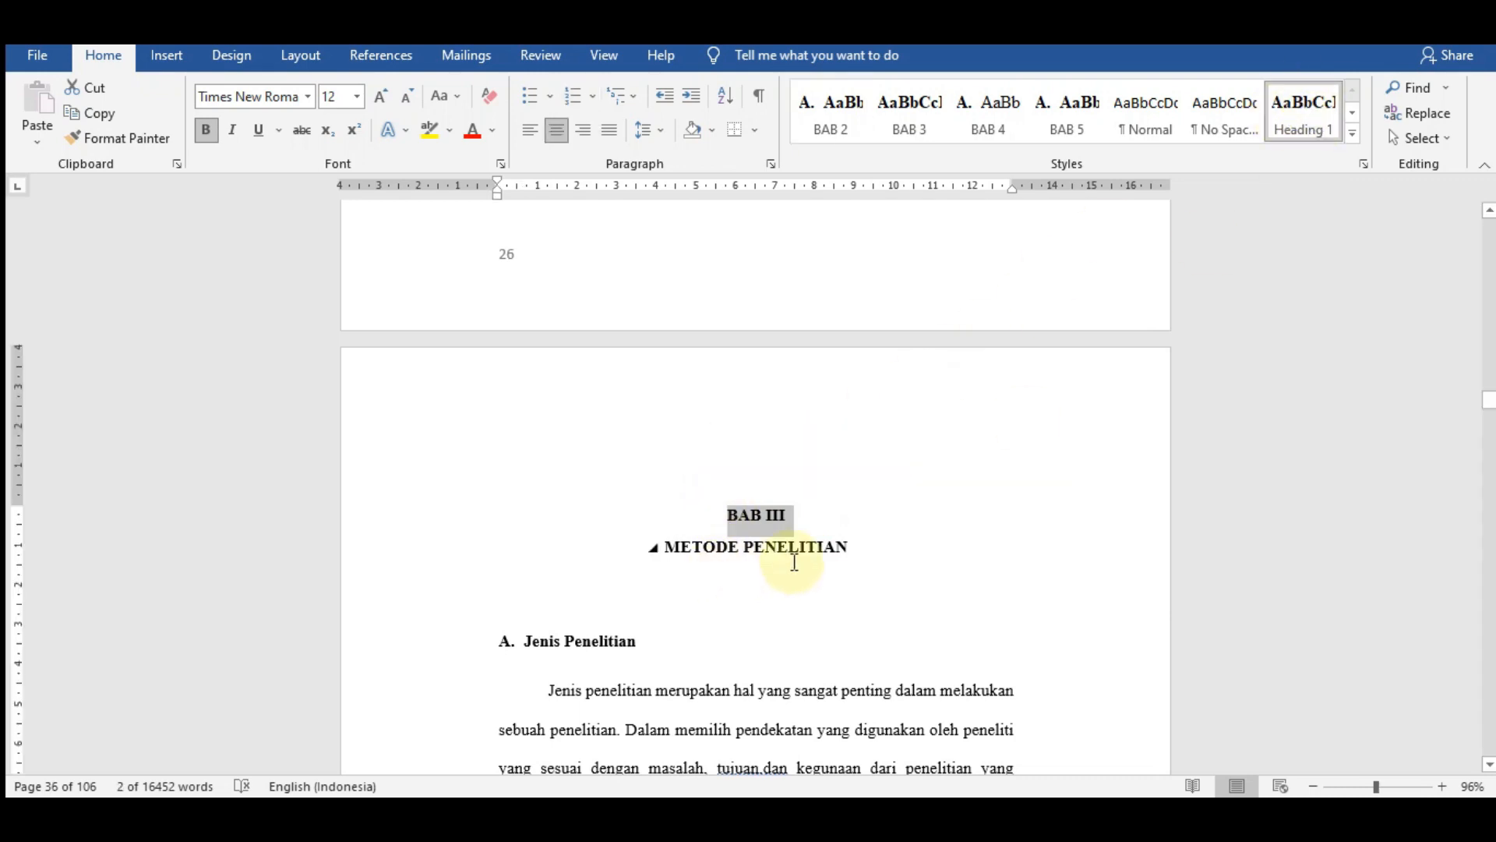
click(859, 547)
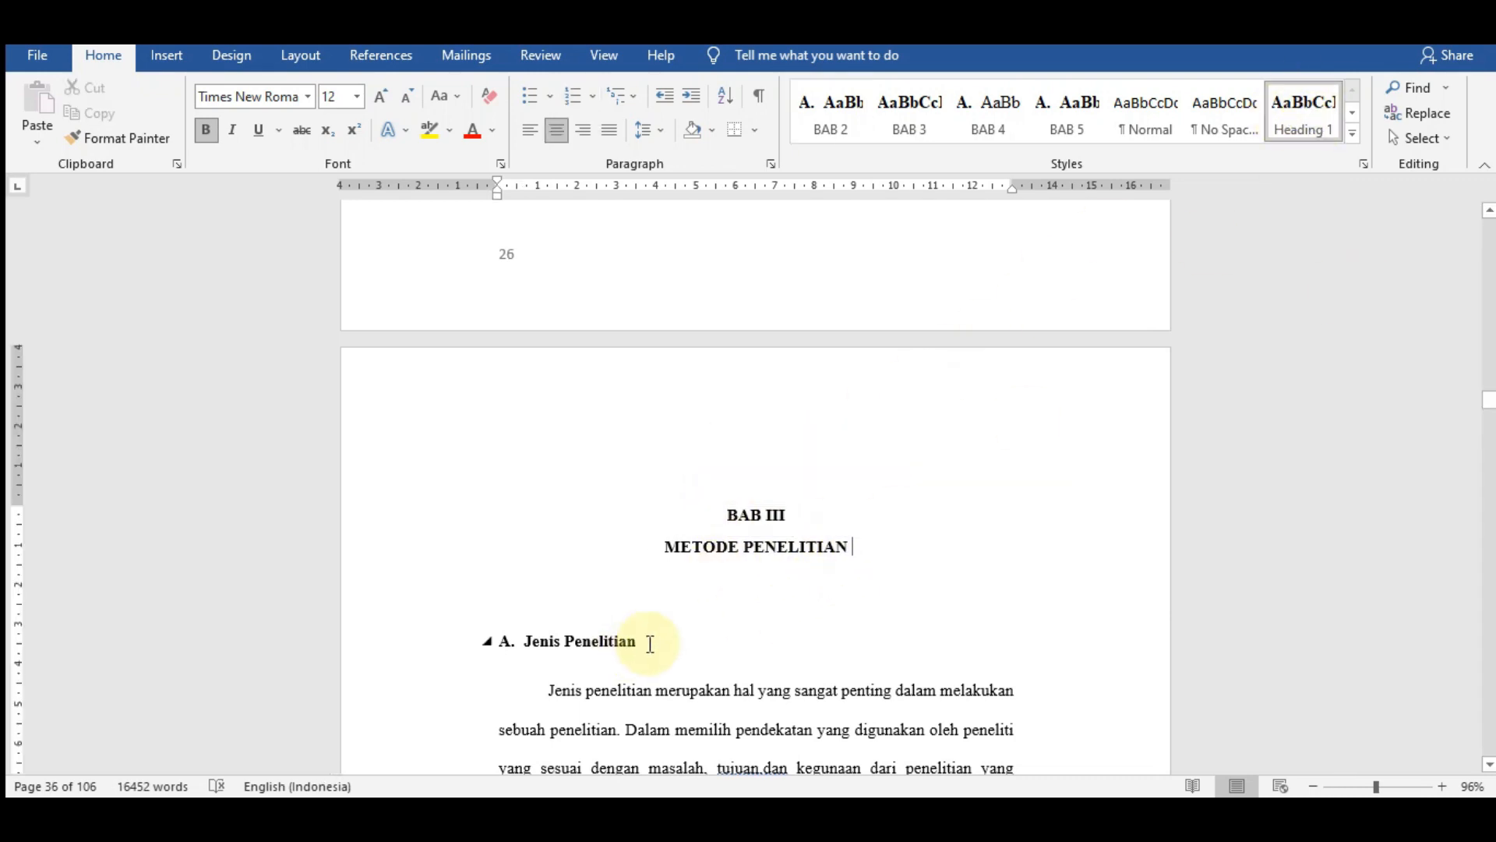
- Apply the BAB 3 style to the Jenis Penelitian subheading and restore its "A." list numbering
drag(635, 642, 526, 651)
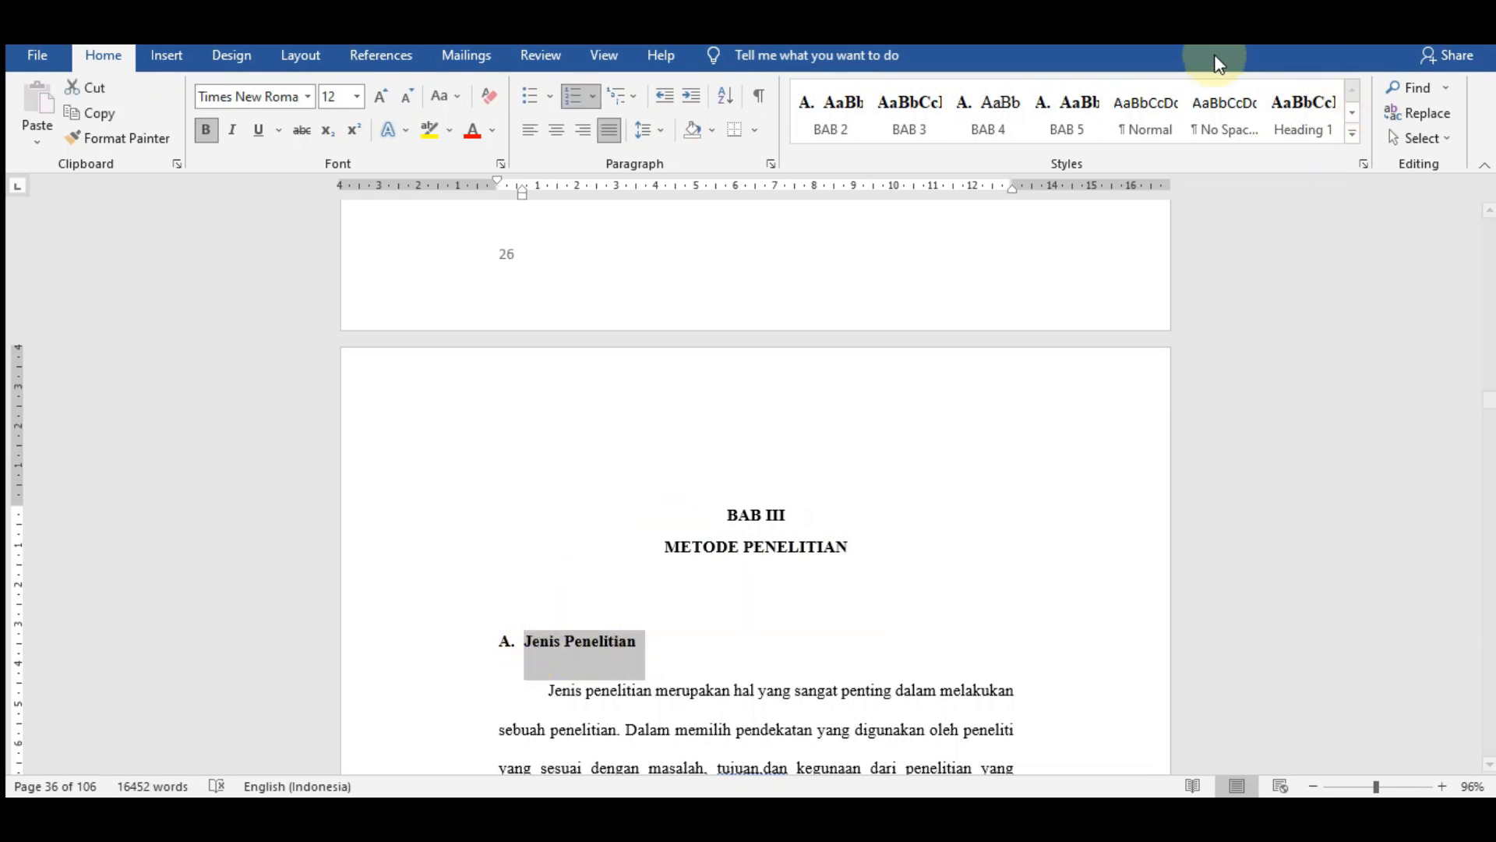
click(1351, 135)
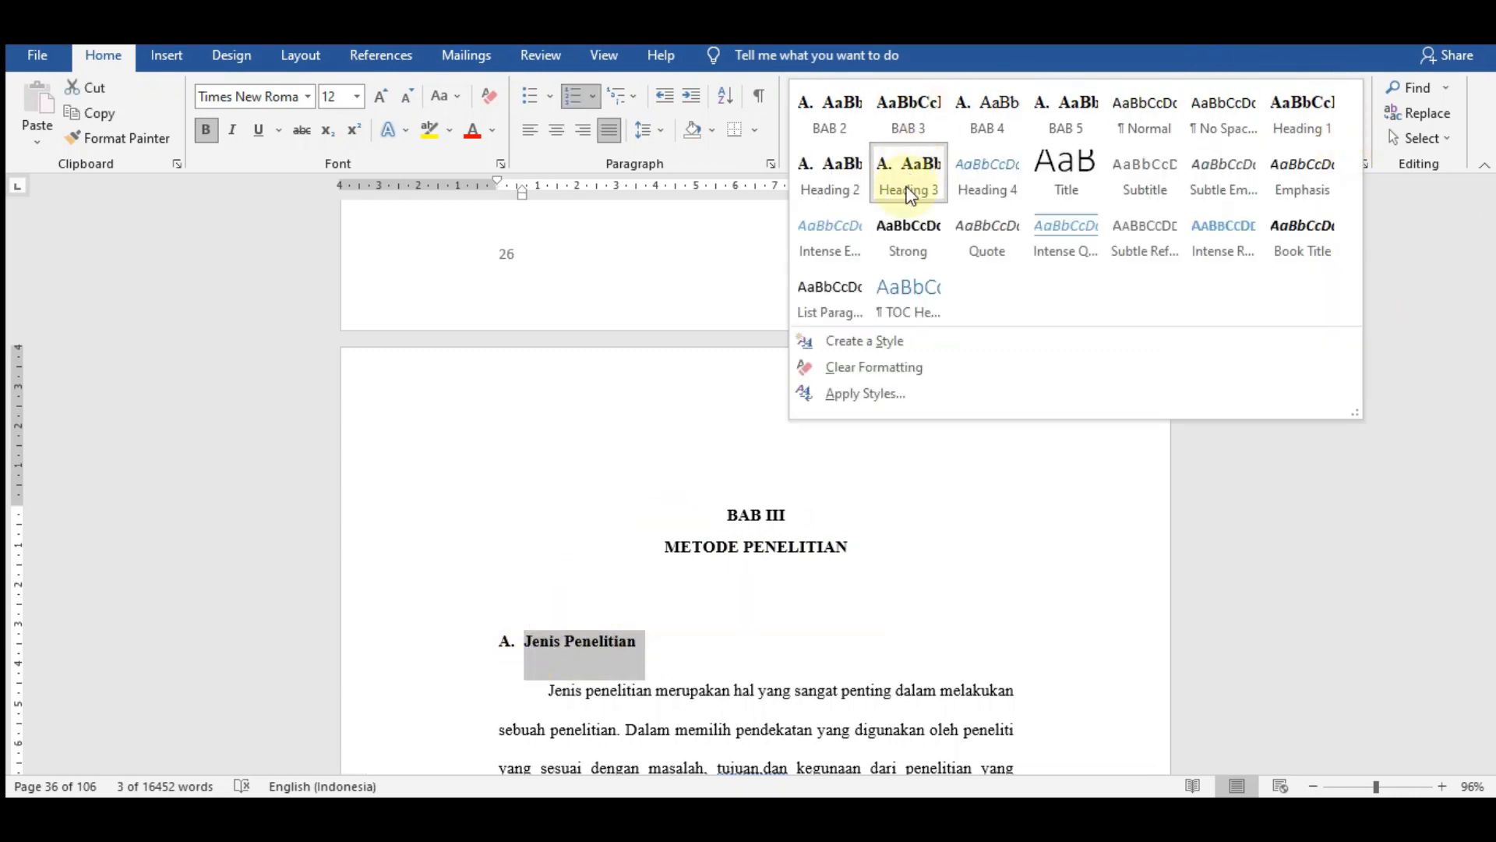
click(919, 129)
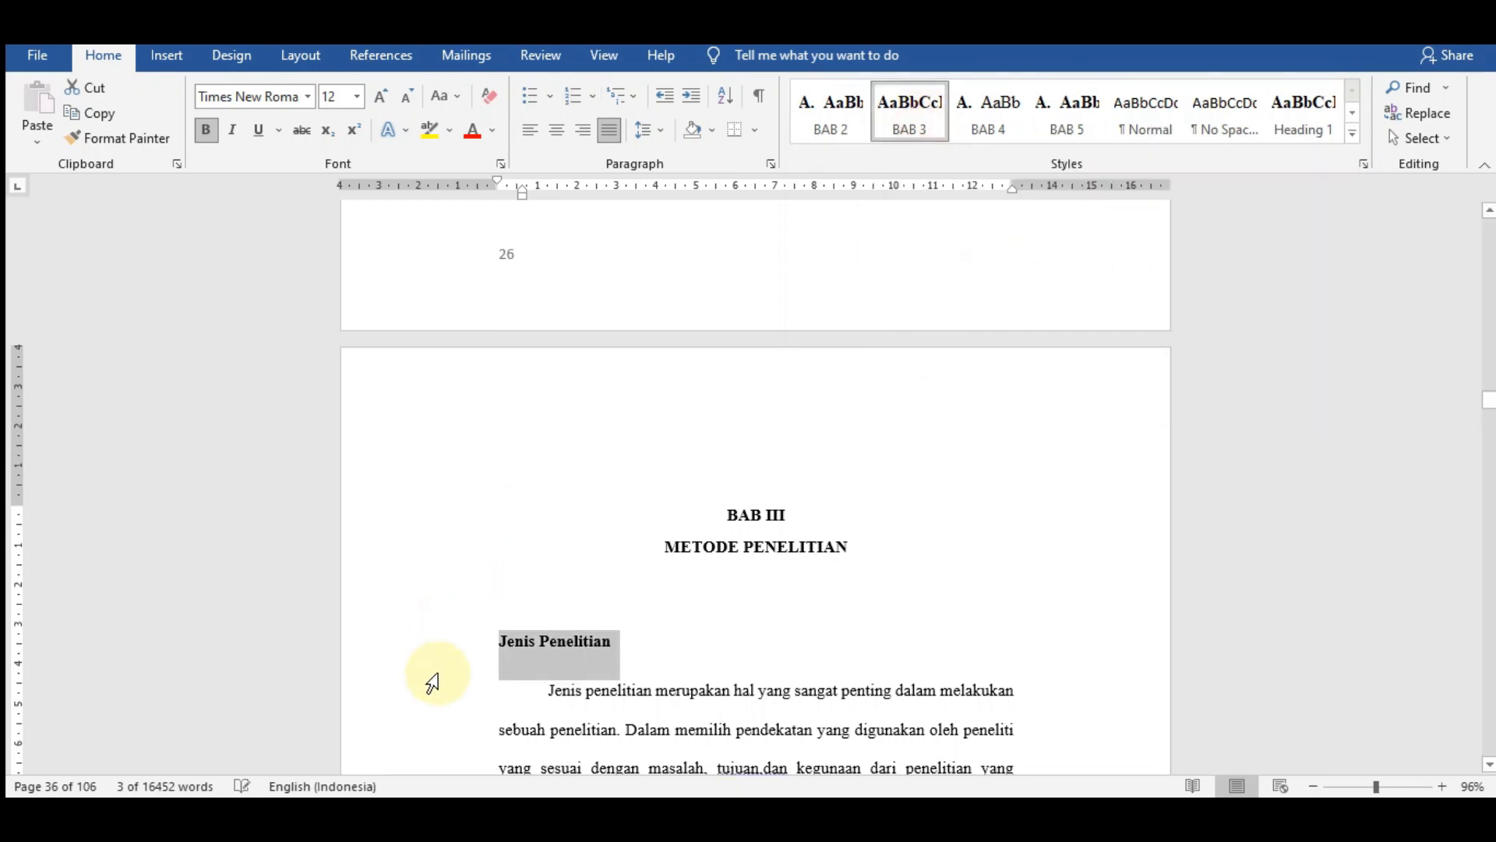
click(499, 641)
click(487, 641)
text(a)
key(BackSpace)
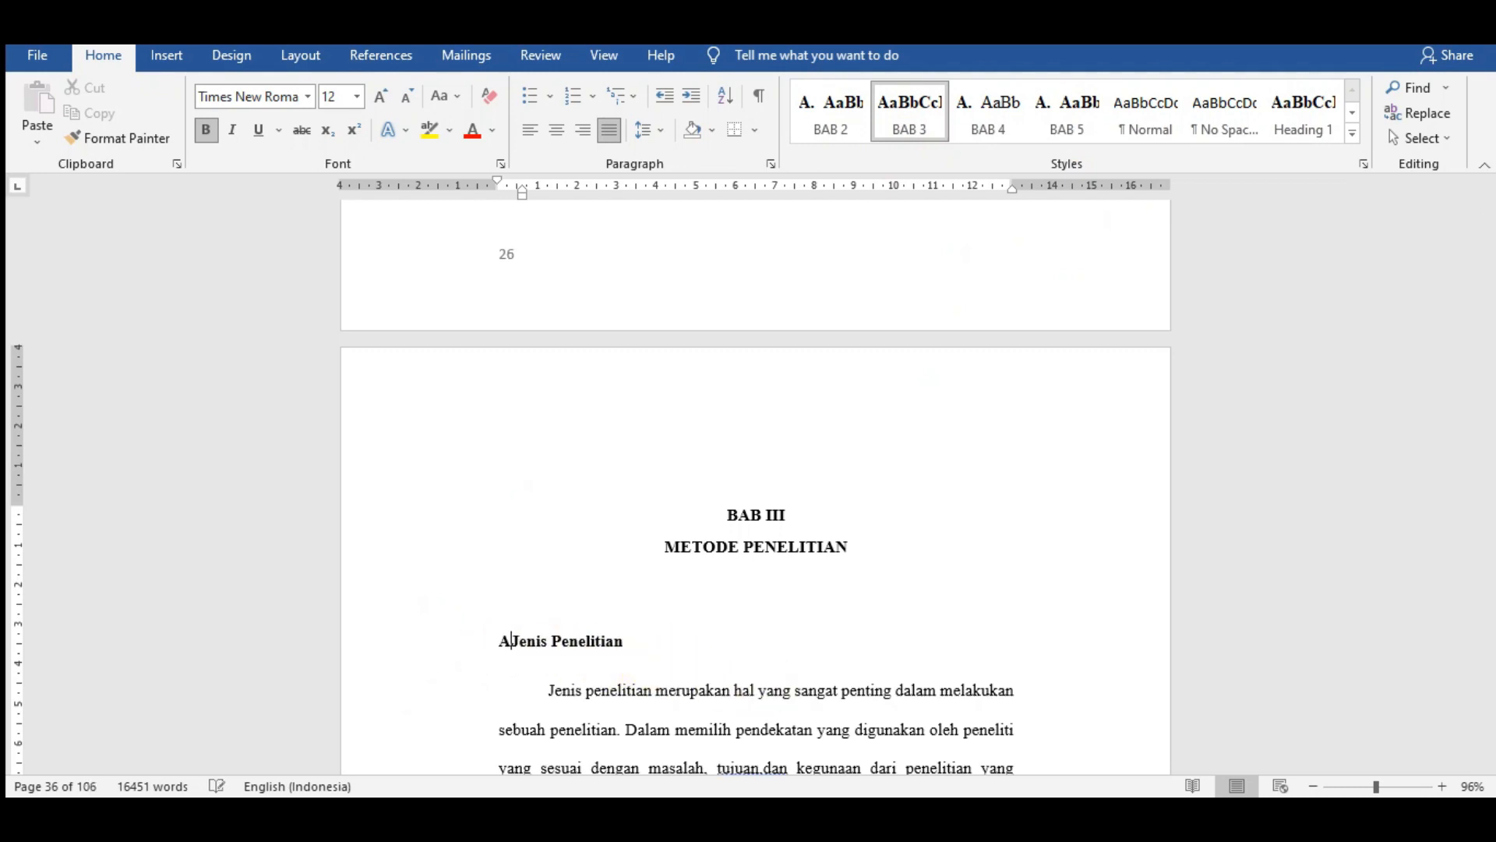
key(space)
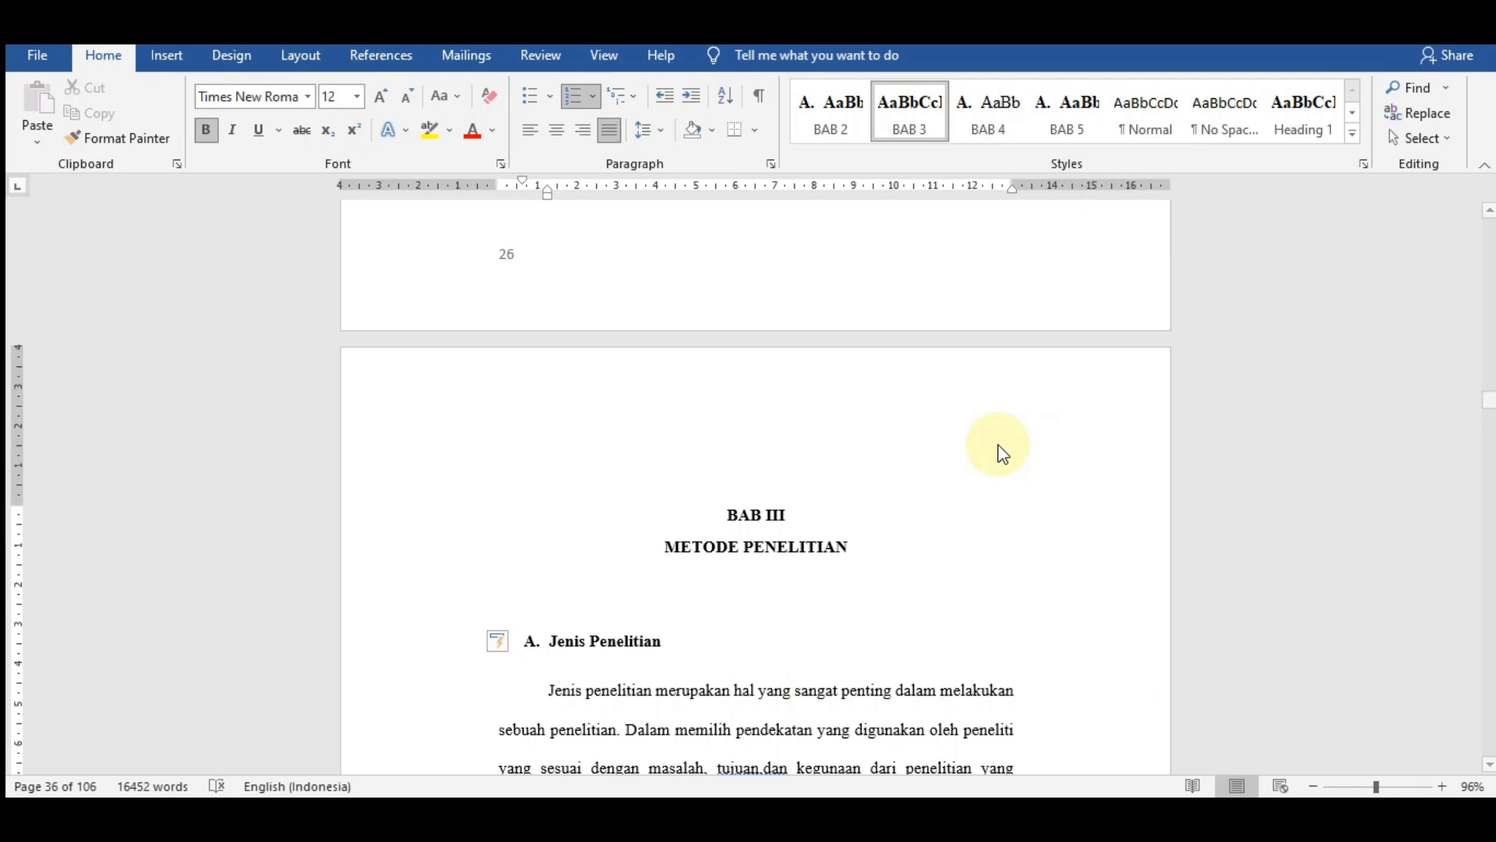
- Review the BAB 3 style definition used for the Jenis Penelitian subheading and accept its settings
drag(655, 643, 547, 641)
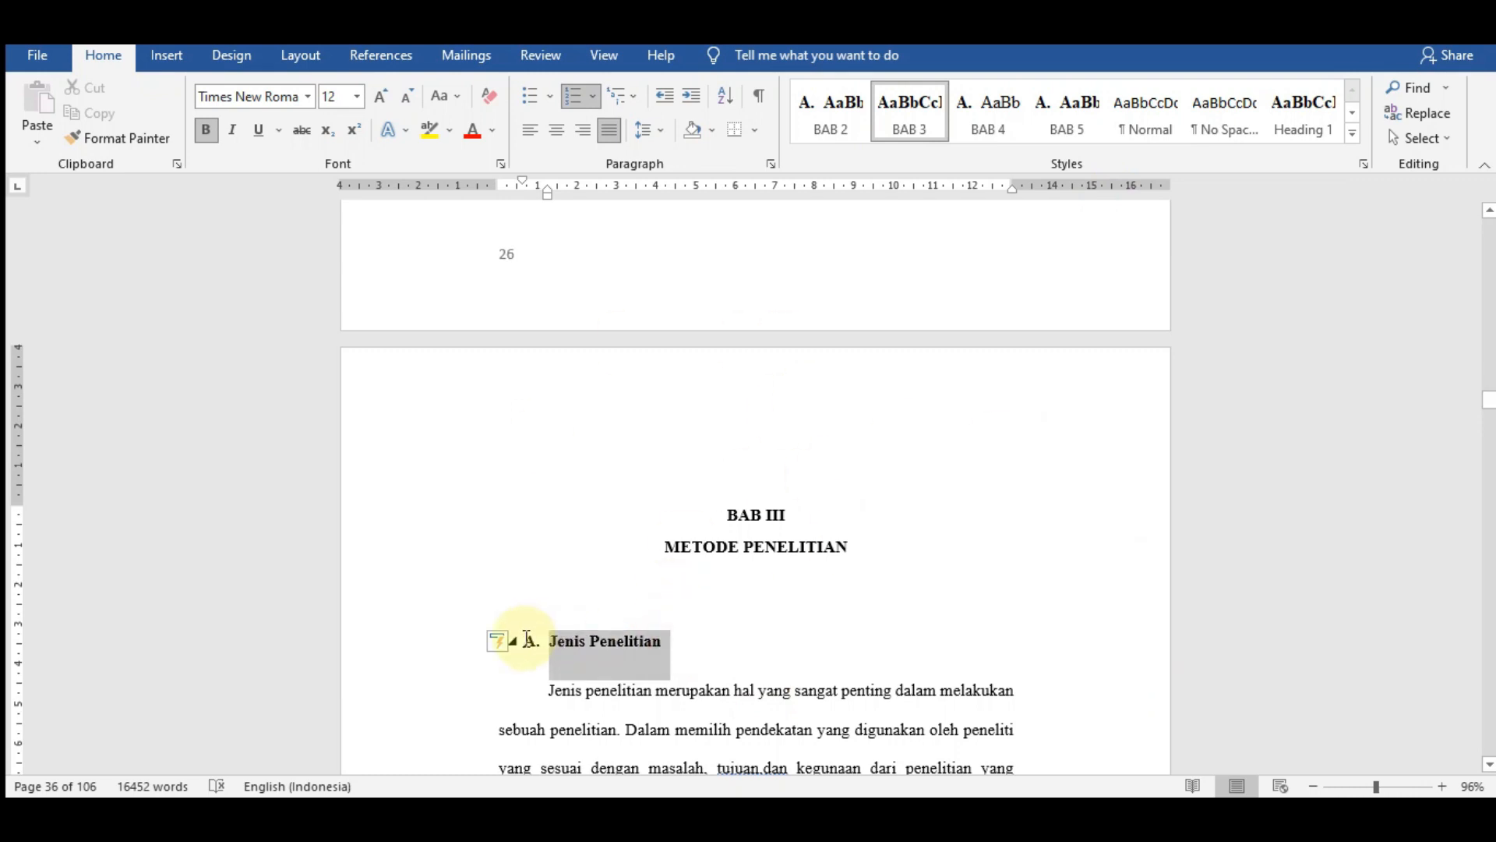
click(1065, 603)
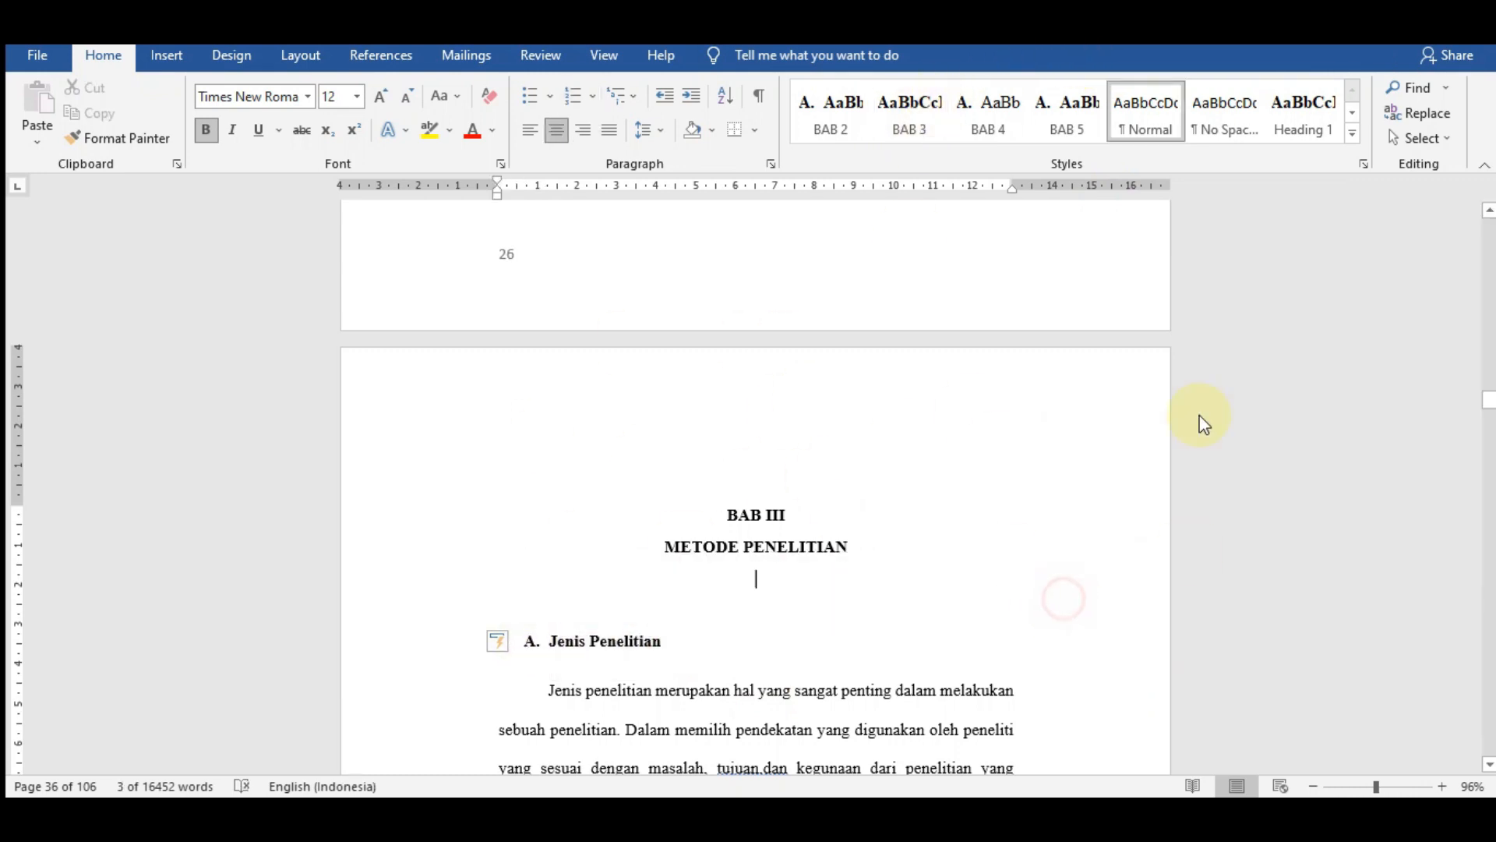
right_click(913, 133)
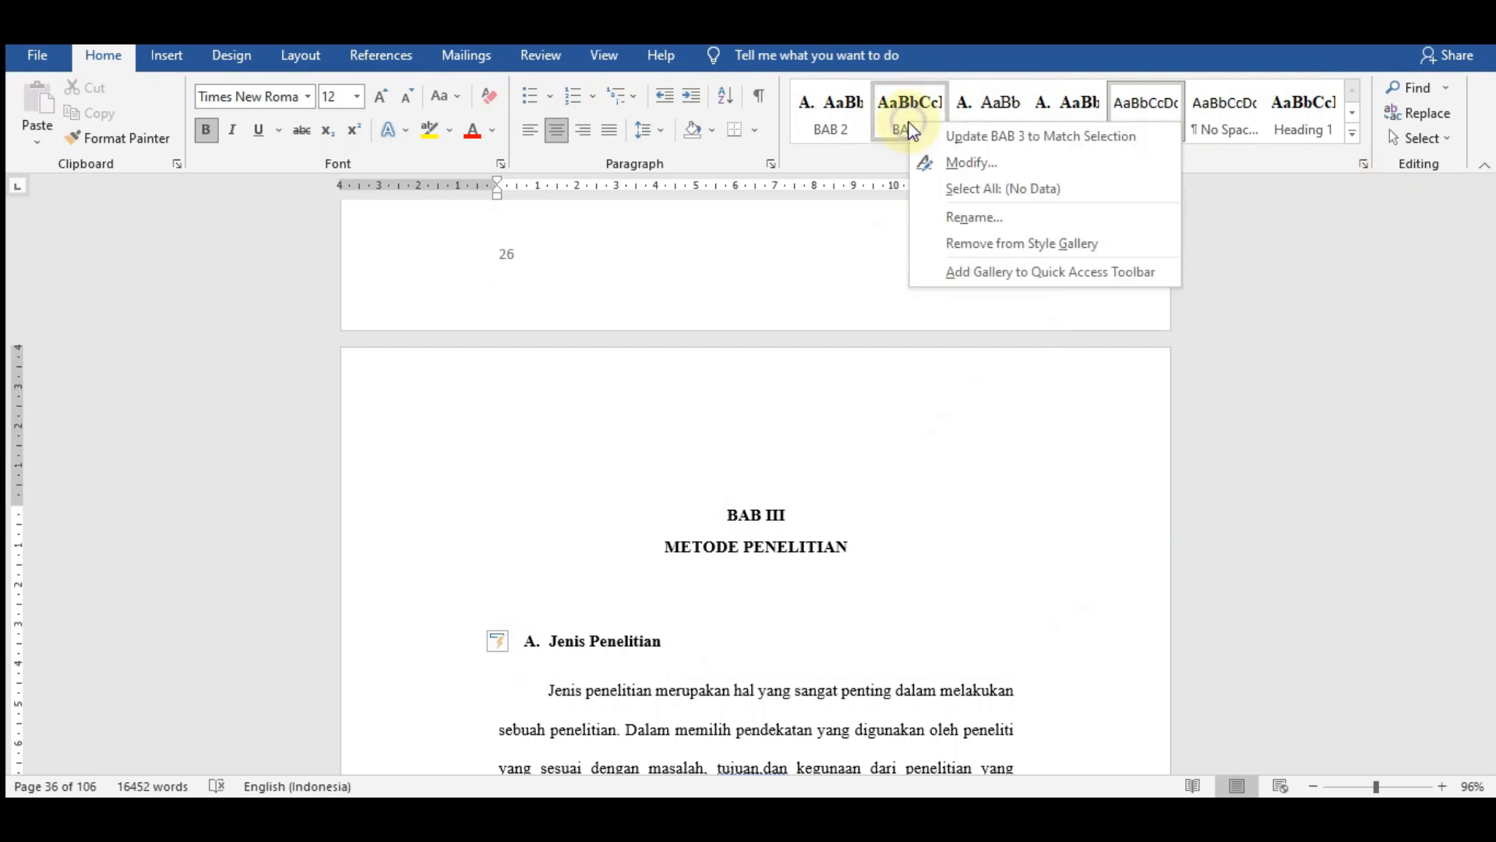
click(954, 156)
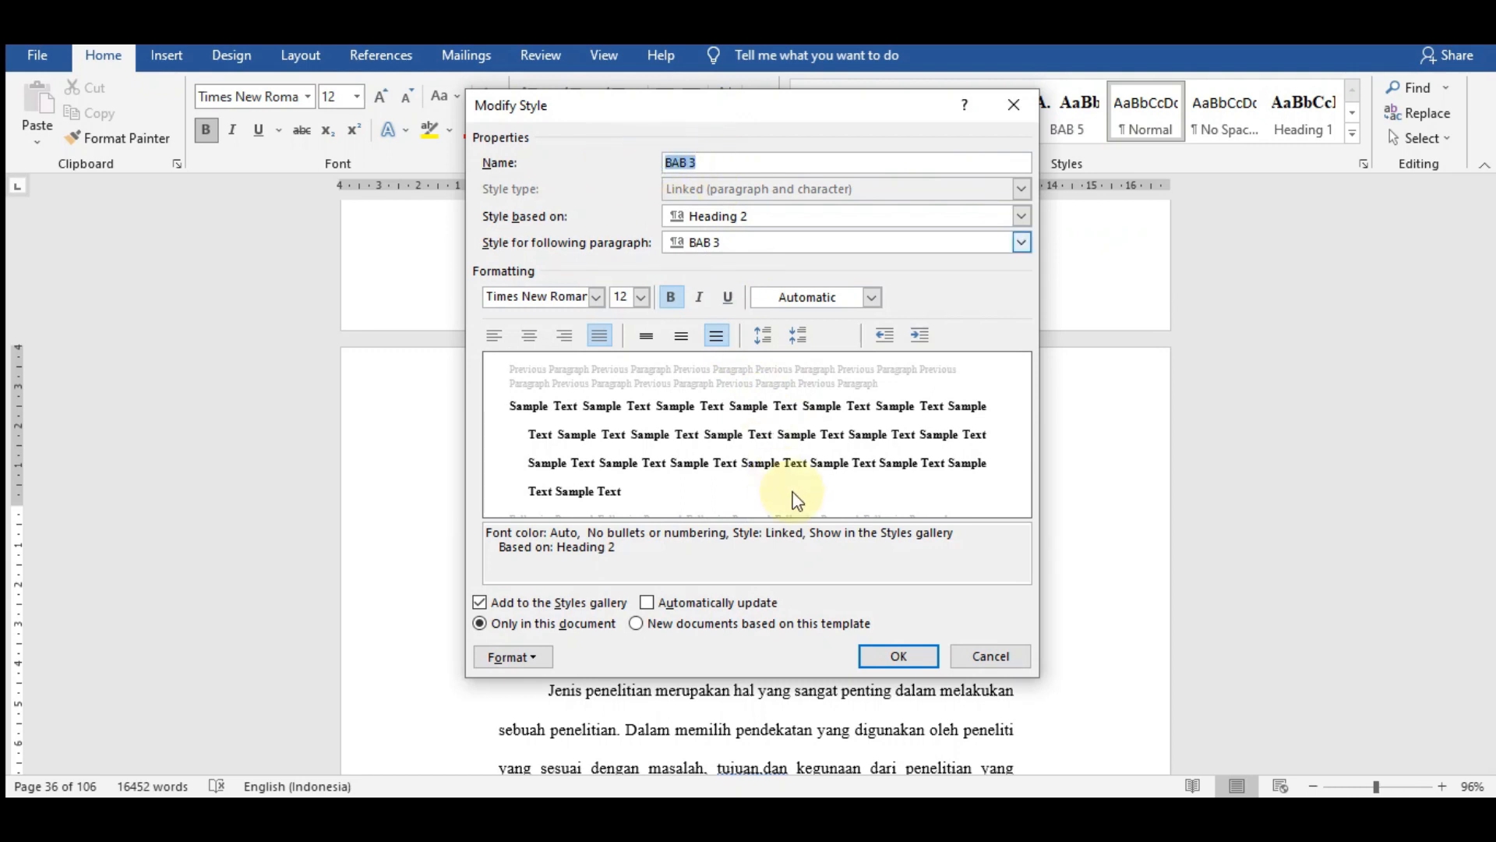
click(894, 659)
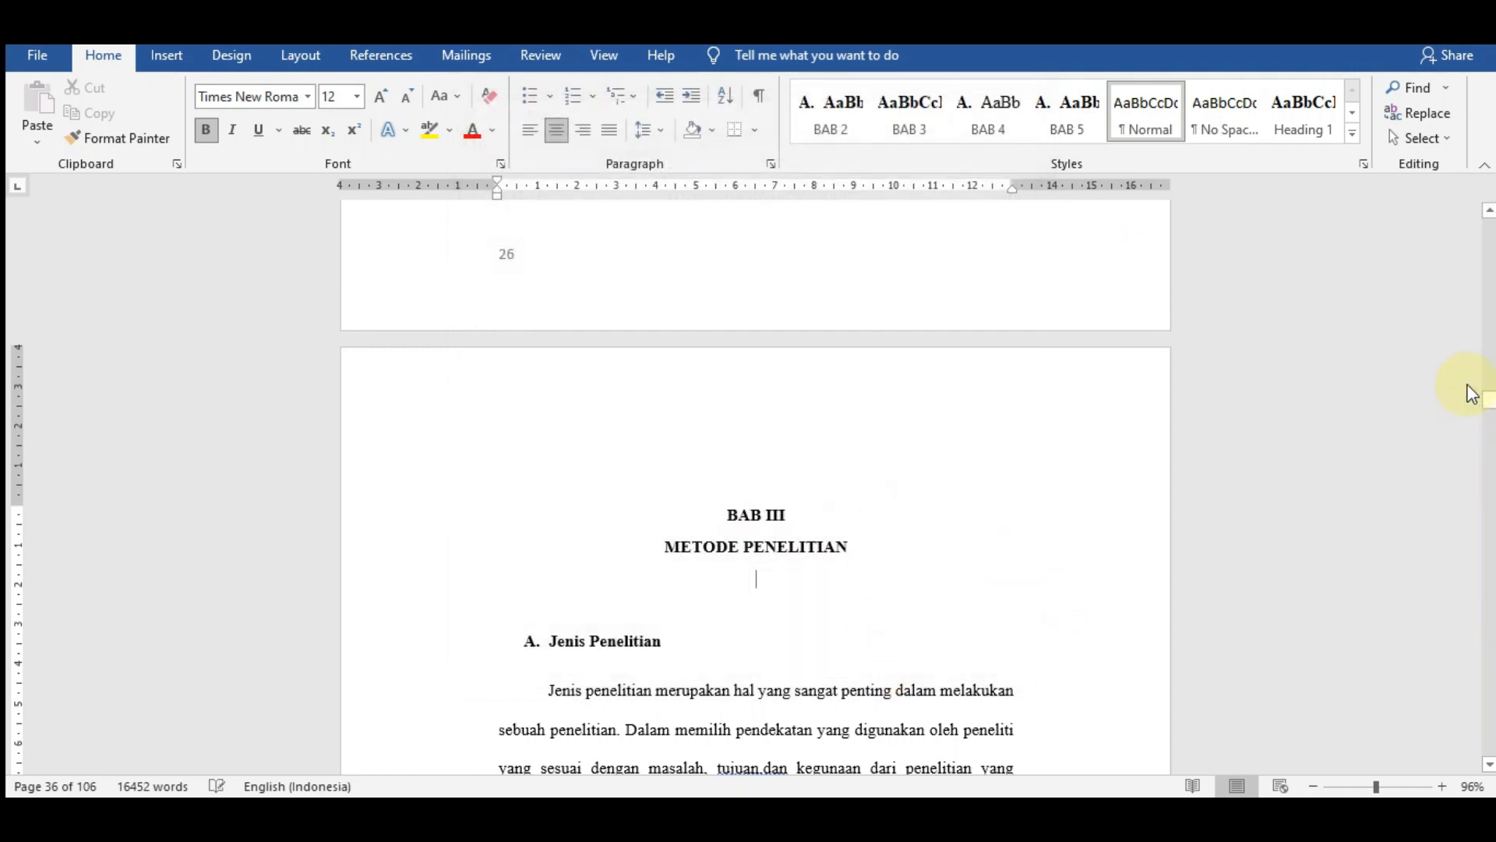
- Insert the built-in Automatic Table 1 table of contents on the blank line below the DAFTAR ISI title
drag(1490, 380, 1482, 195)
scroll(857, 554, down, 10)
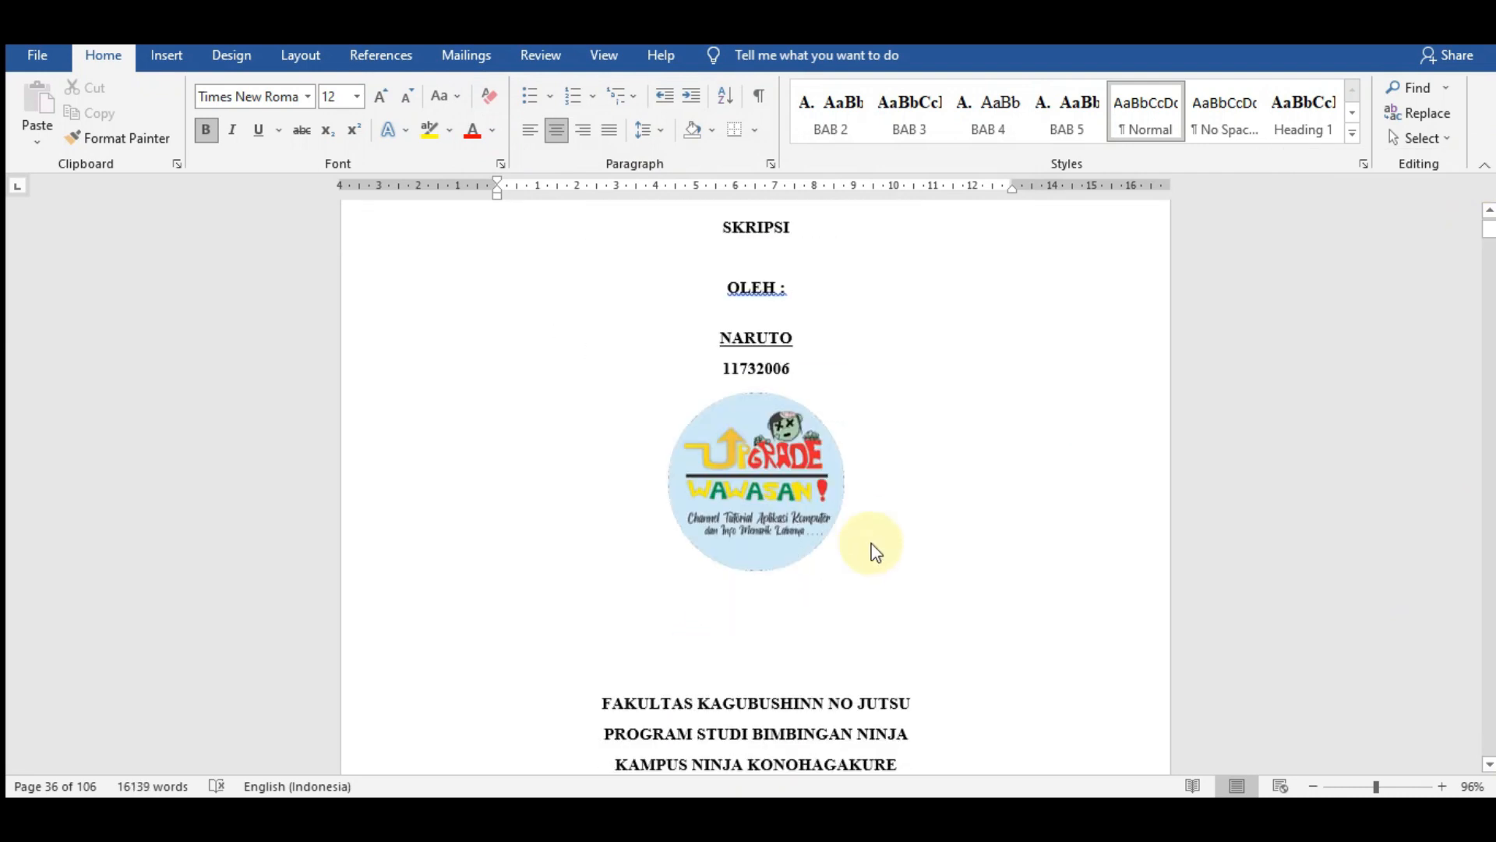
scroll(877, 530, down, 20)
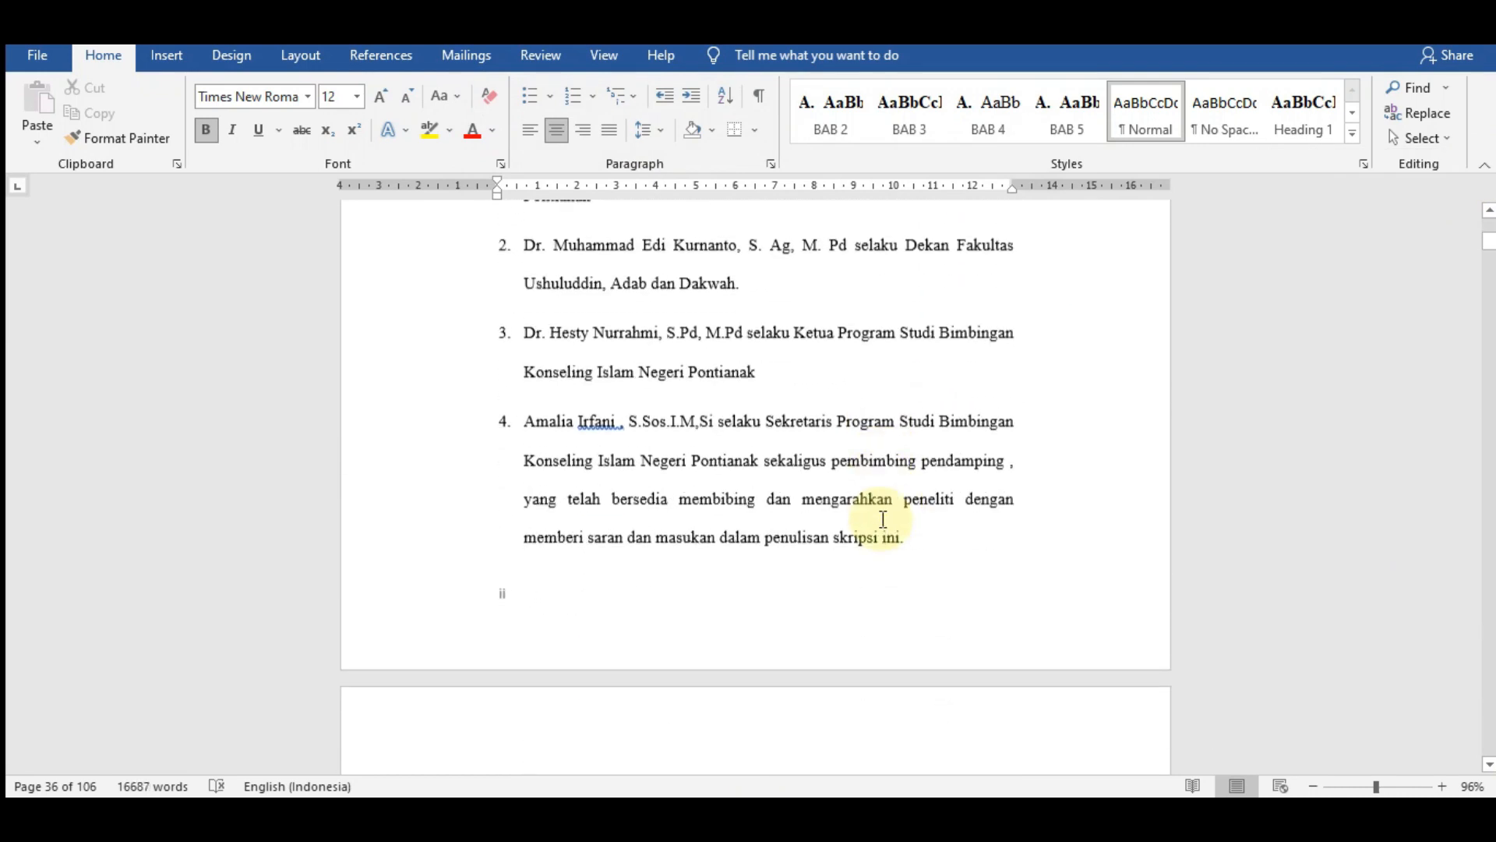
scroll(885, 514, down, 20)
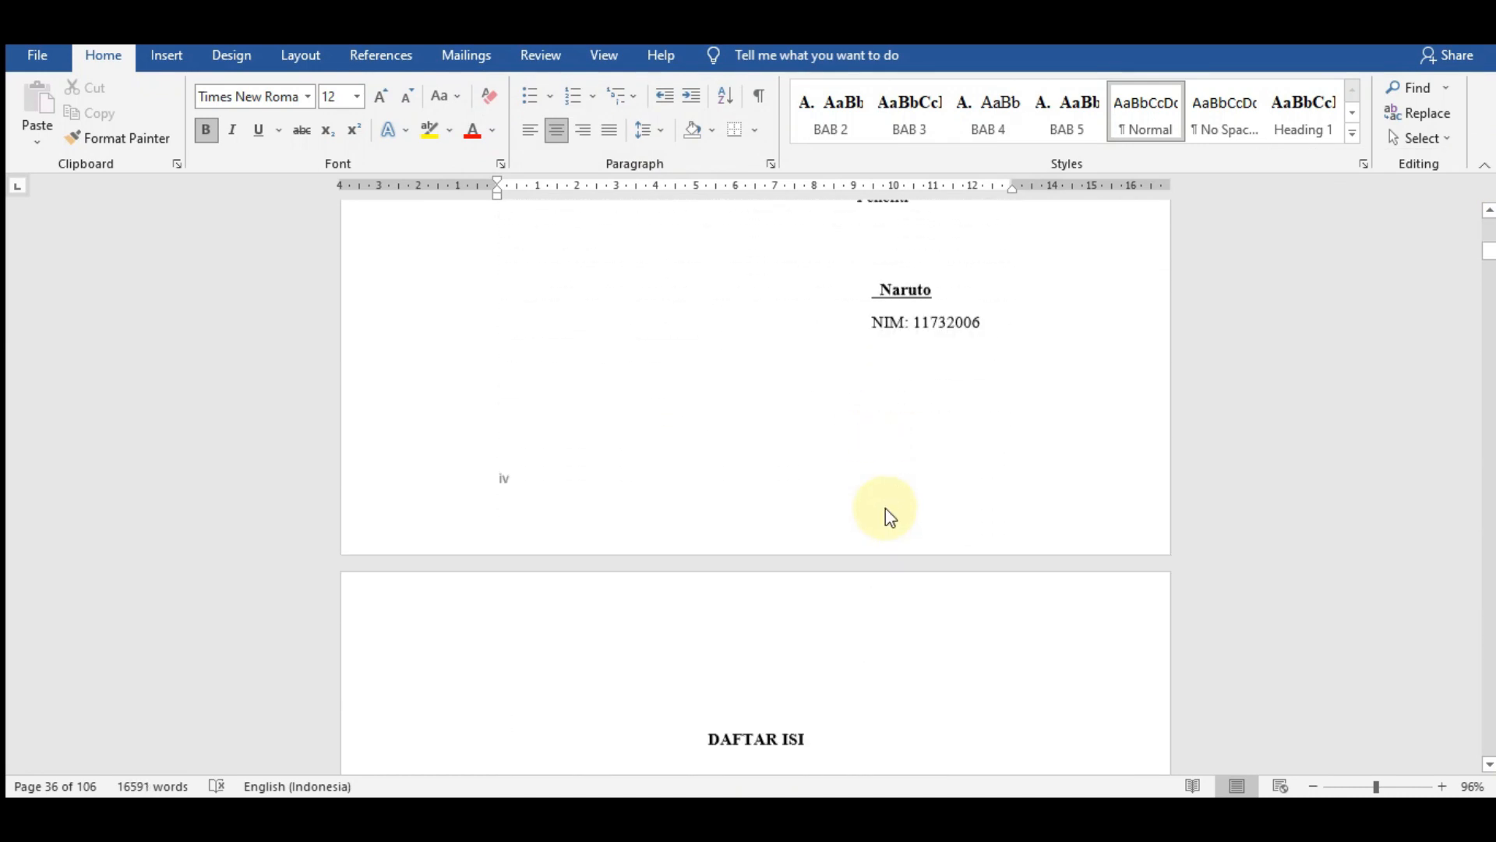
click(777, 349)
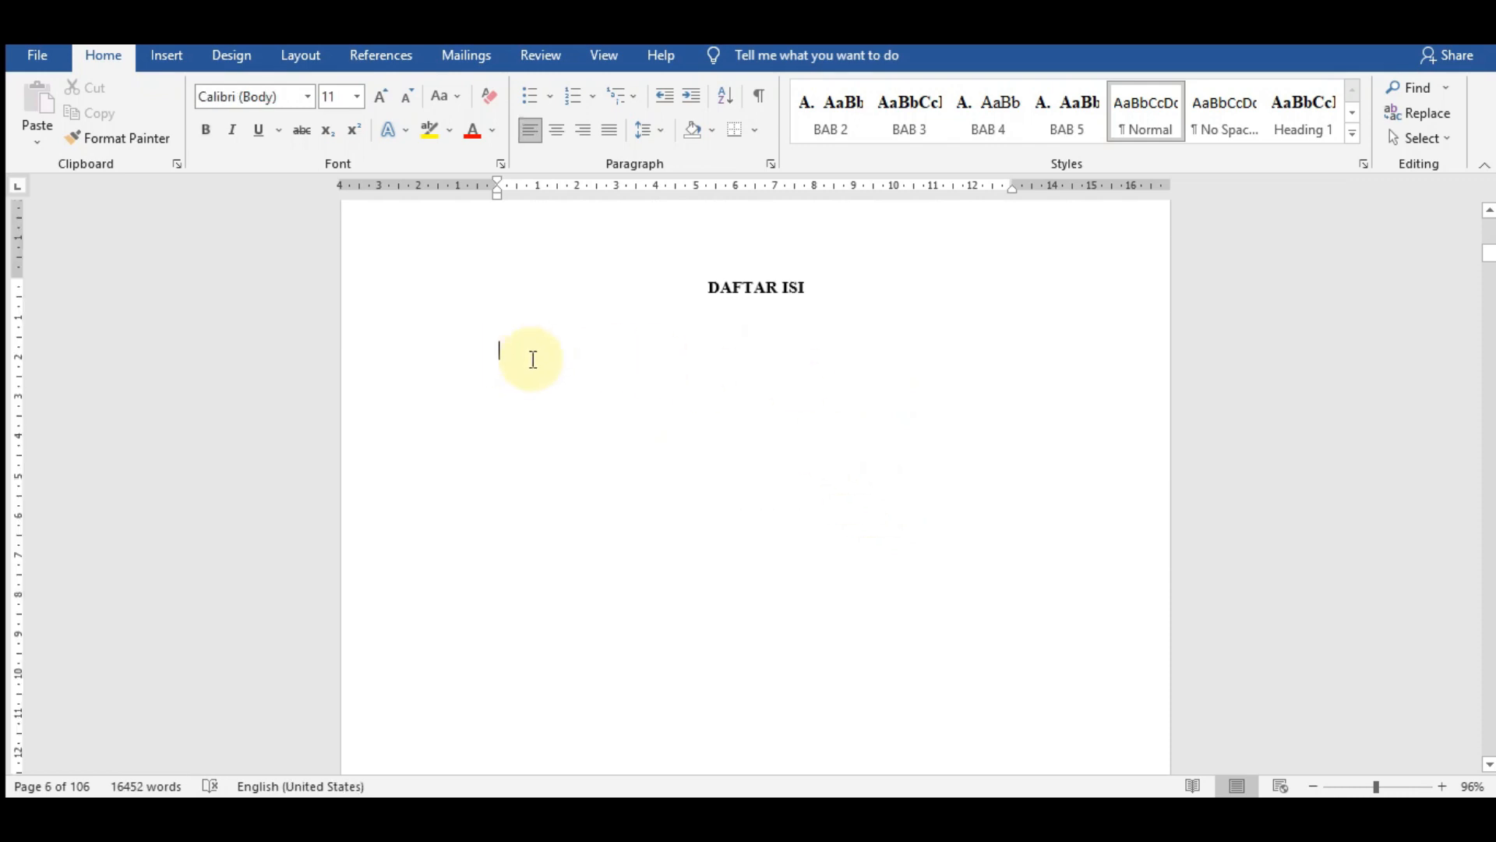
click(165, 58)
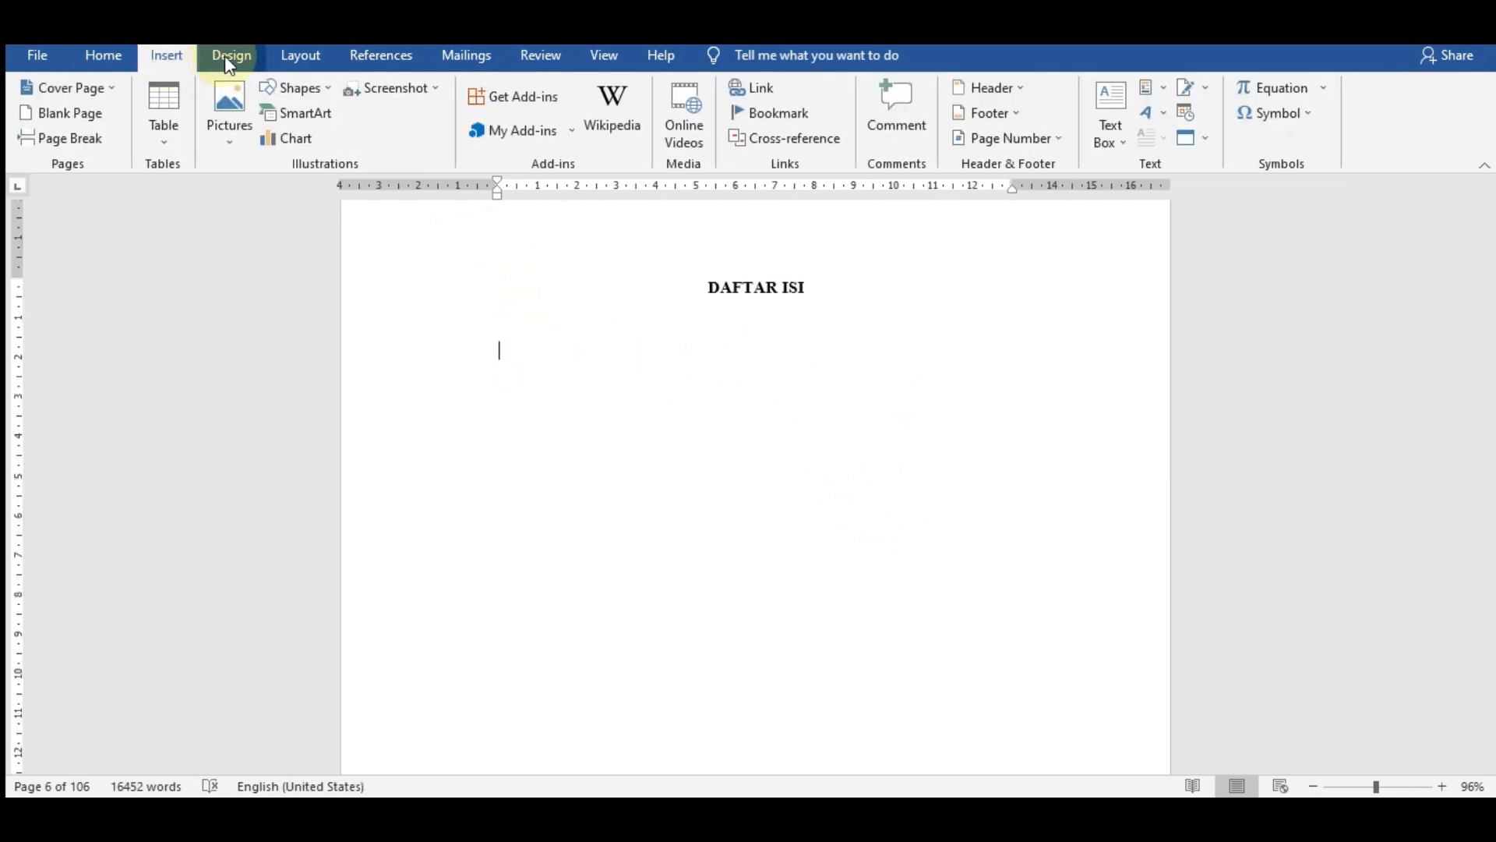
click(404, 65)
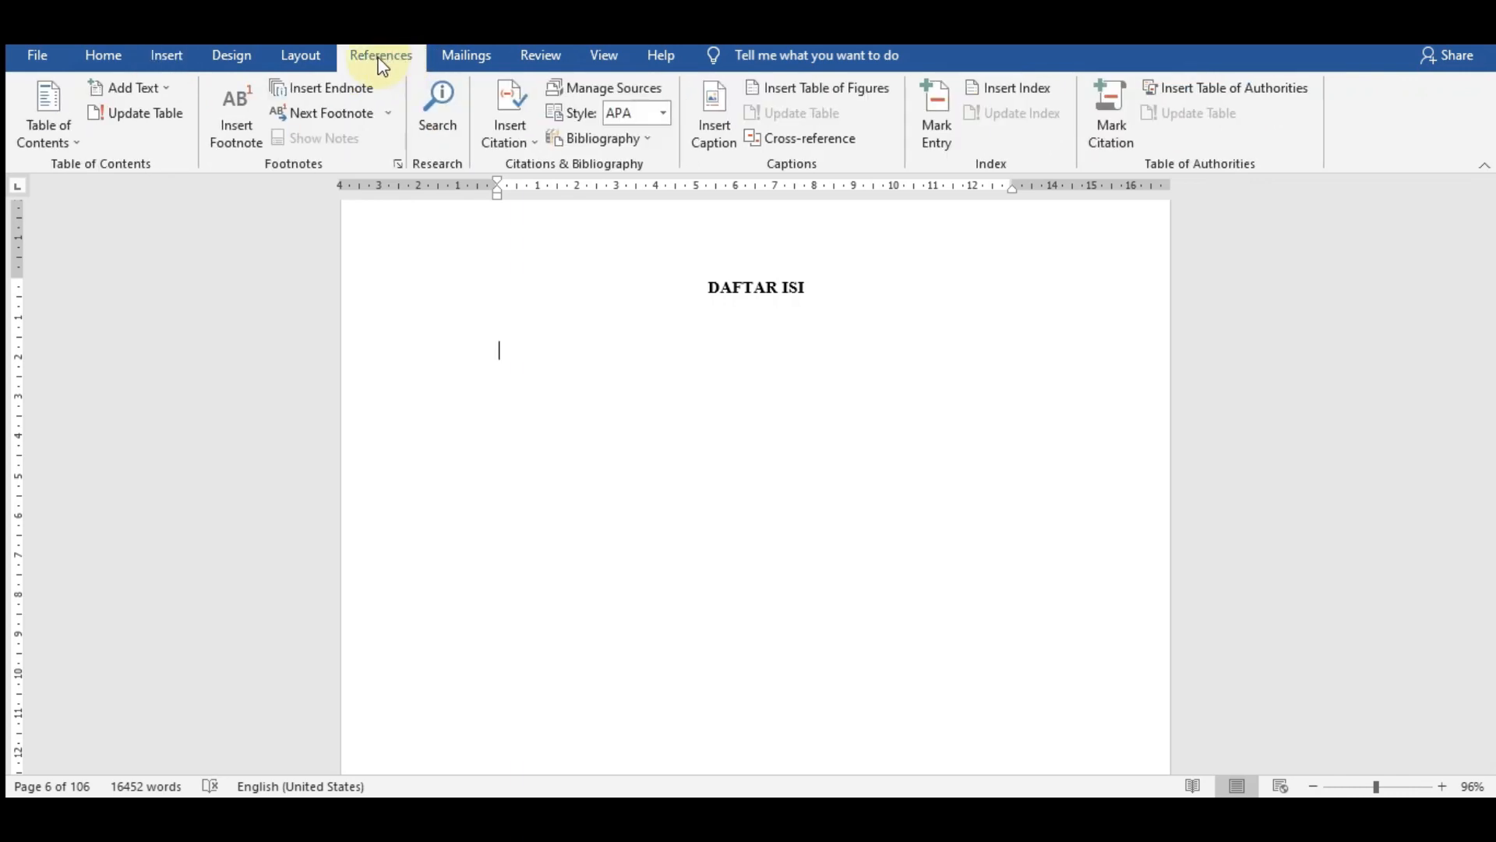
click(49, 140)
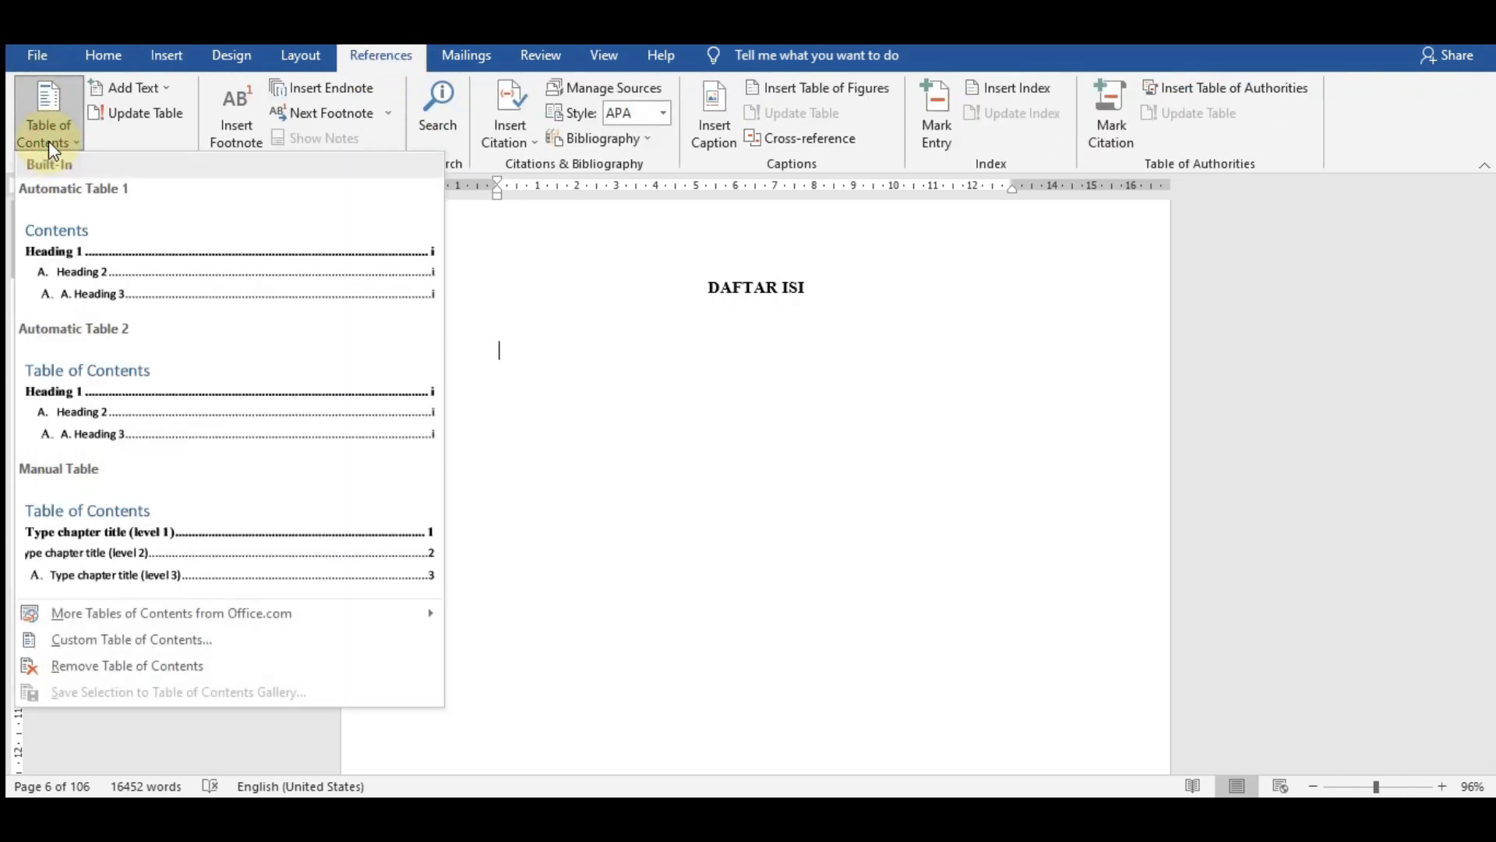
click(151, 296)
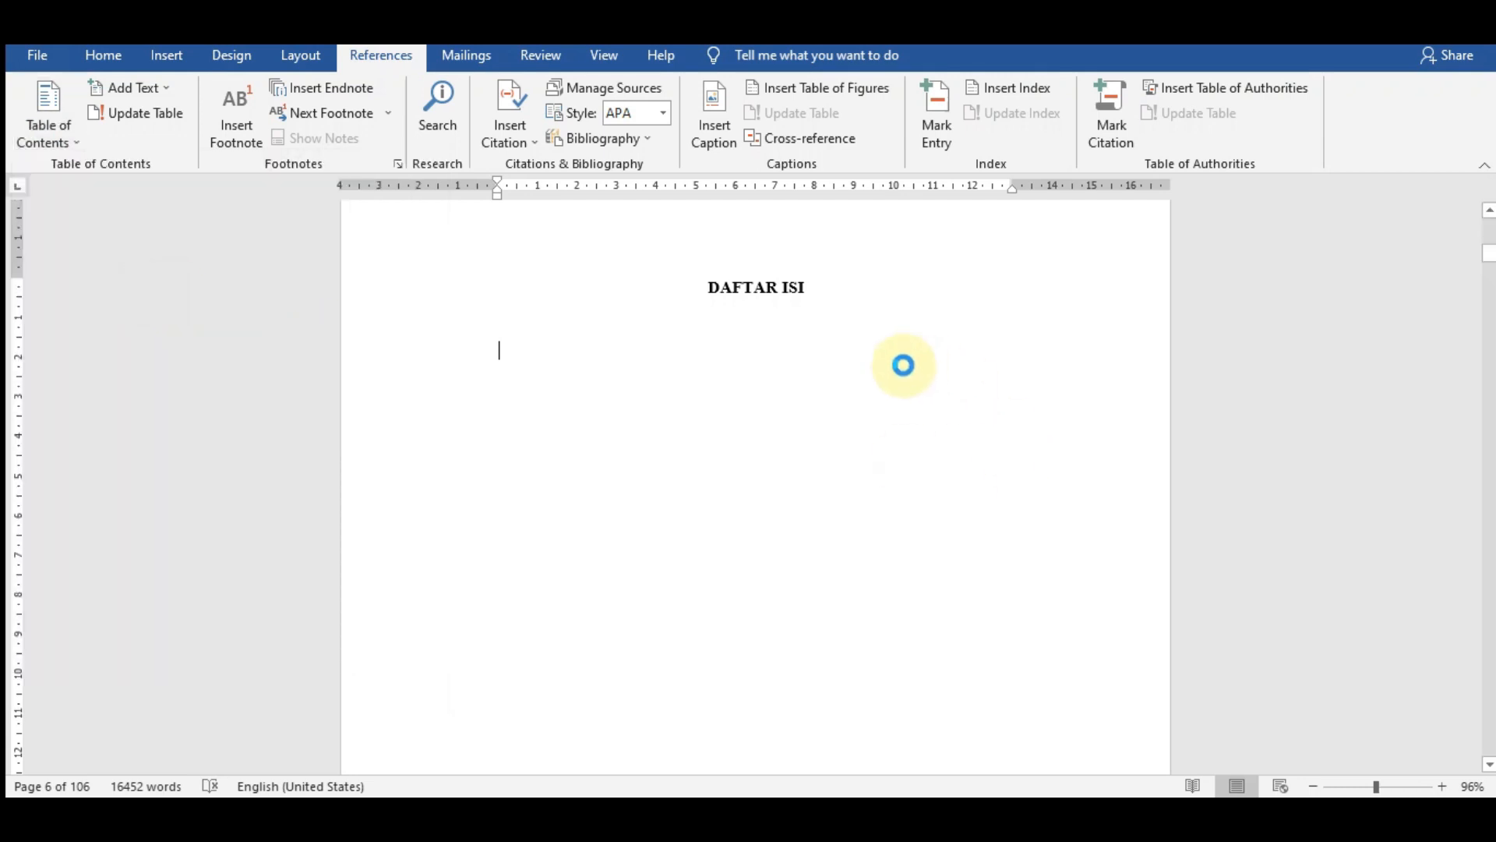
- Look through the generated table of contents and delete its "Contents" title line above the ABSTRAK entry
scroll(662, 467, up, 6)
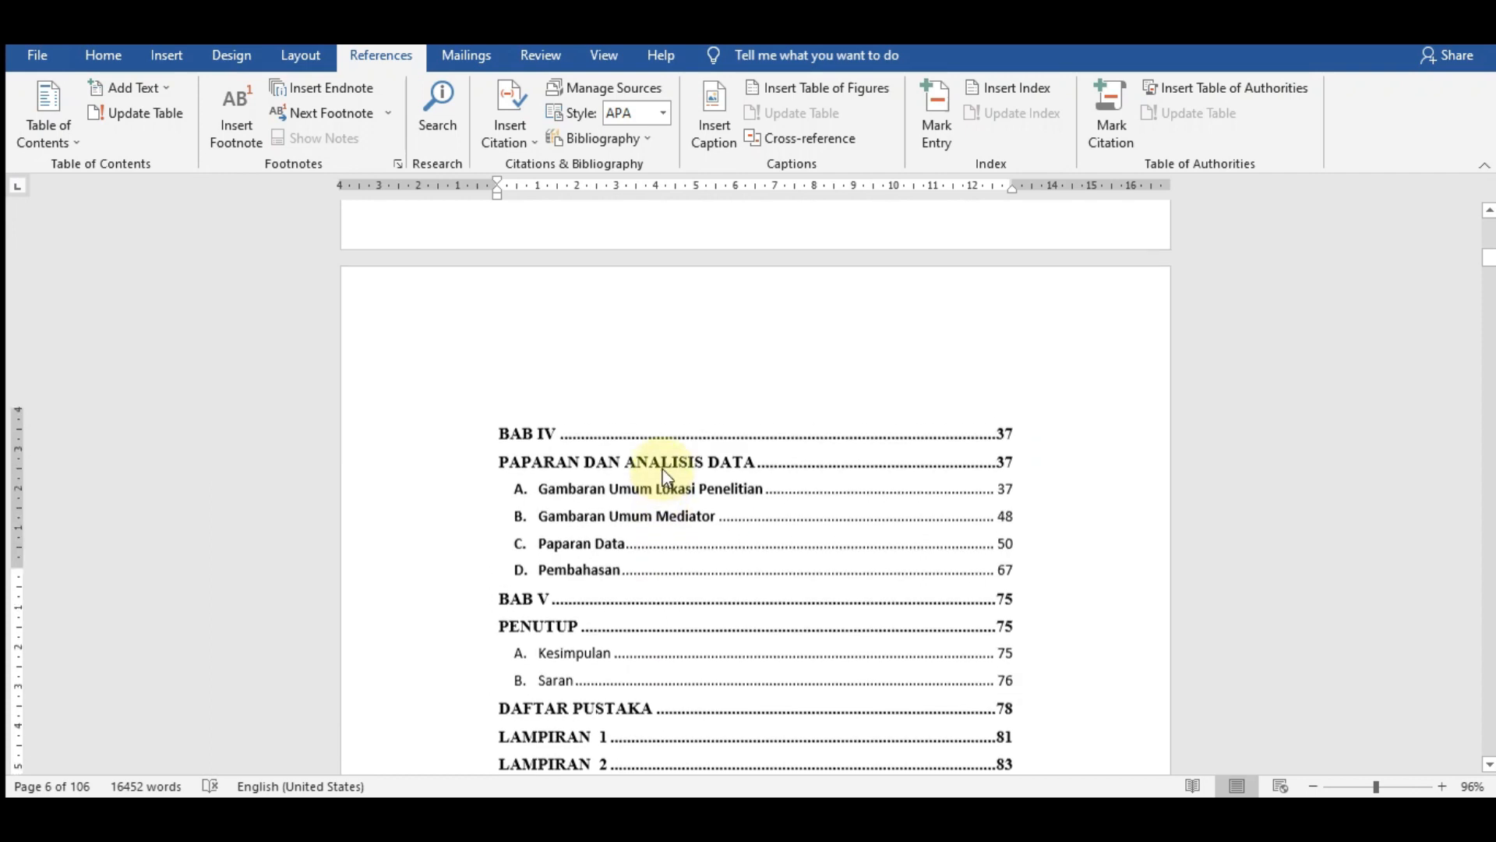
scroll(664, 469, up, 10)
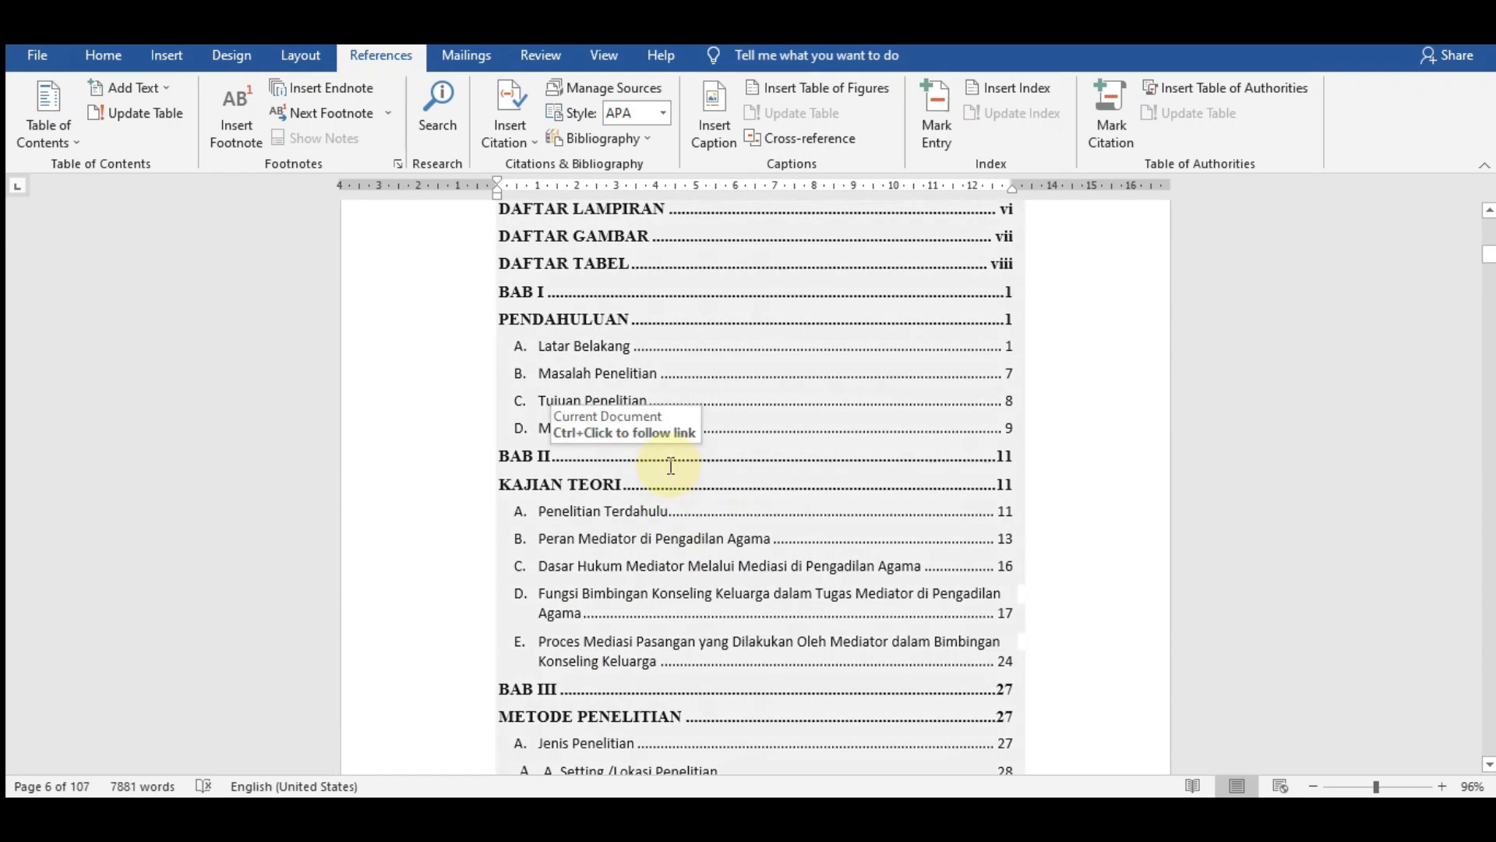
scroll(675, 466, up, 3)
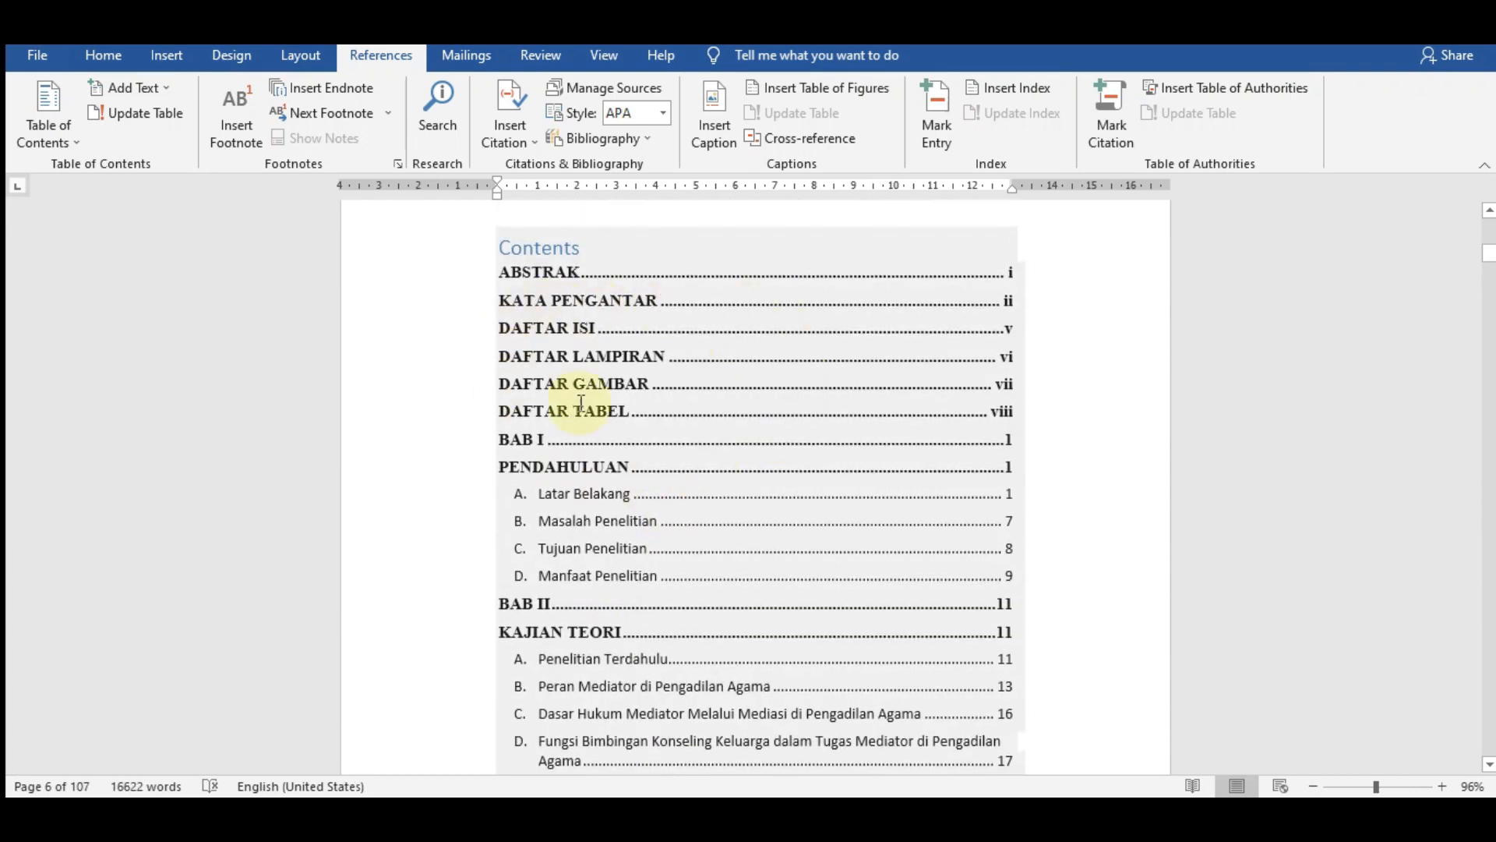
scroll(581, 404, up, 2)
double_click(573, 346)
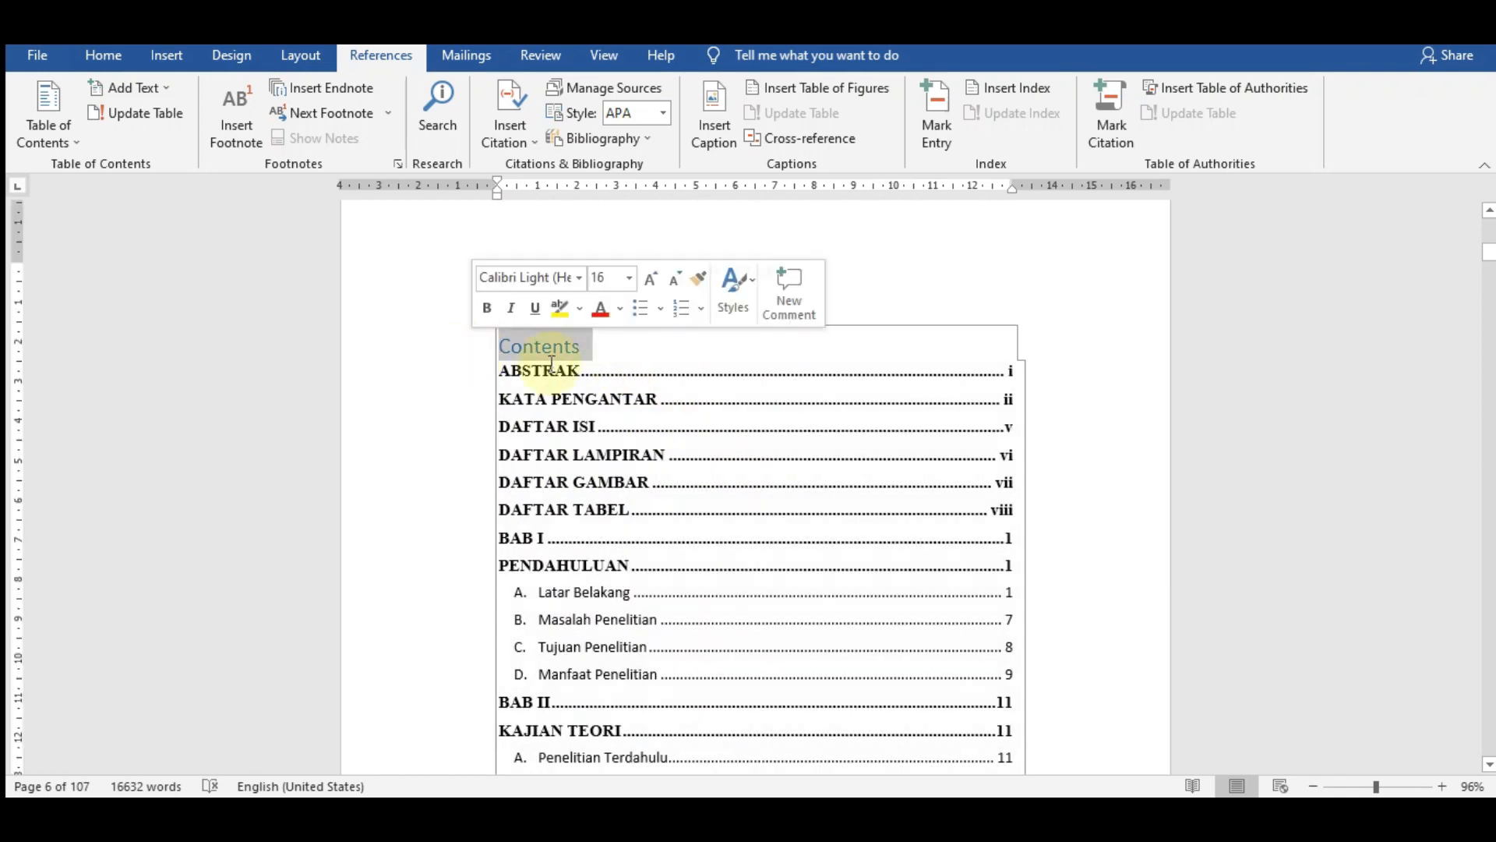
key(Delete)
key(Delete)
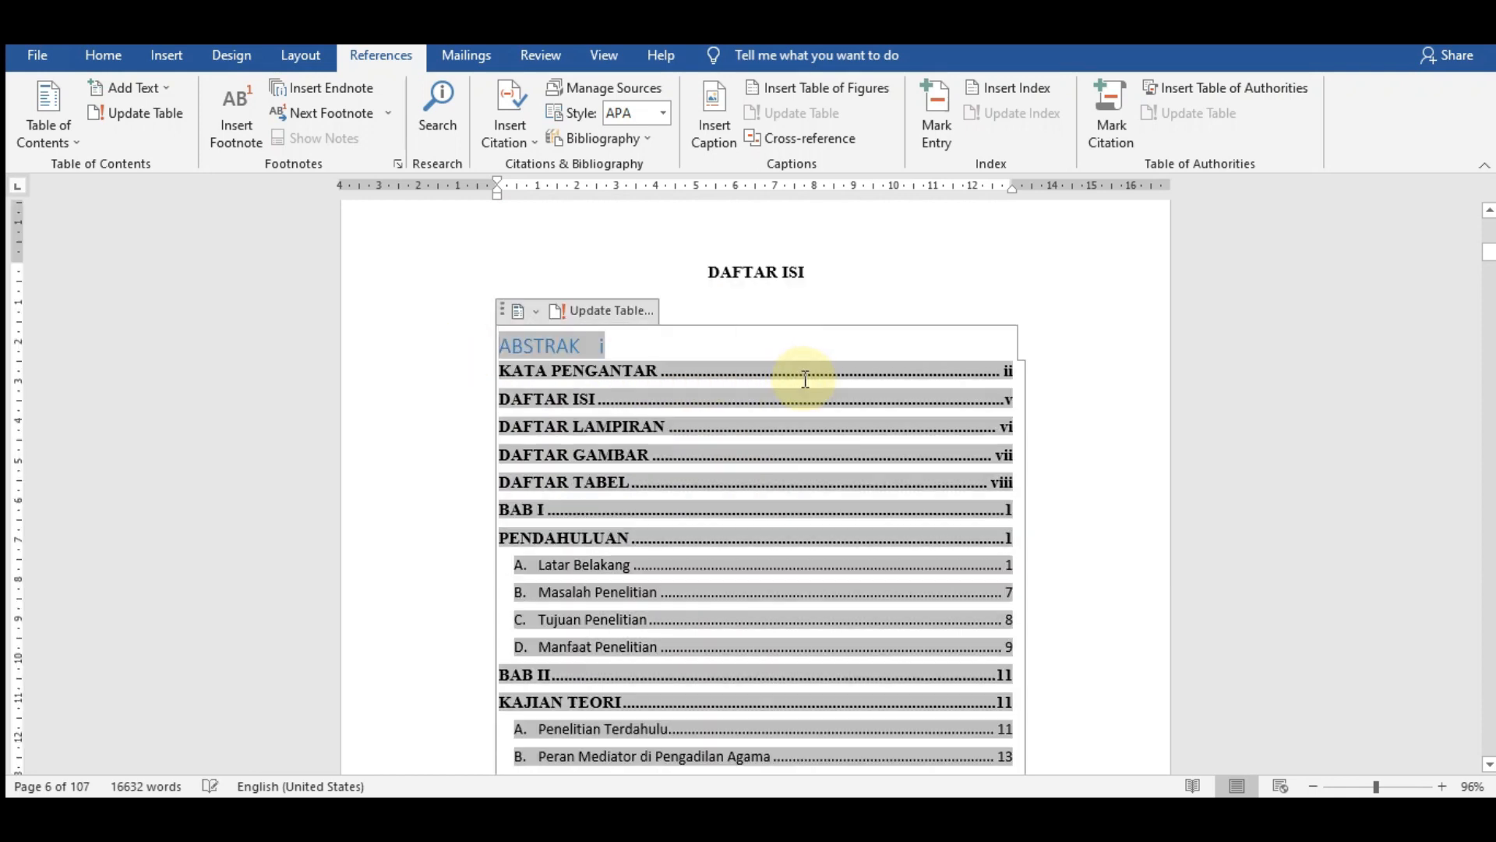
click(933, 332)
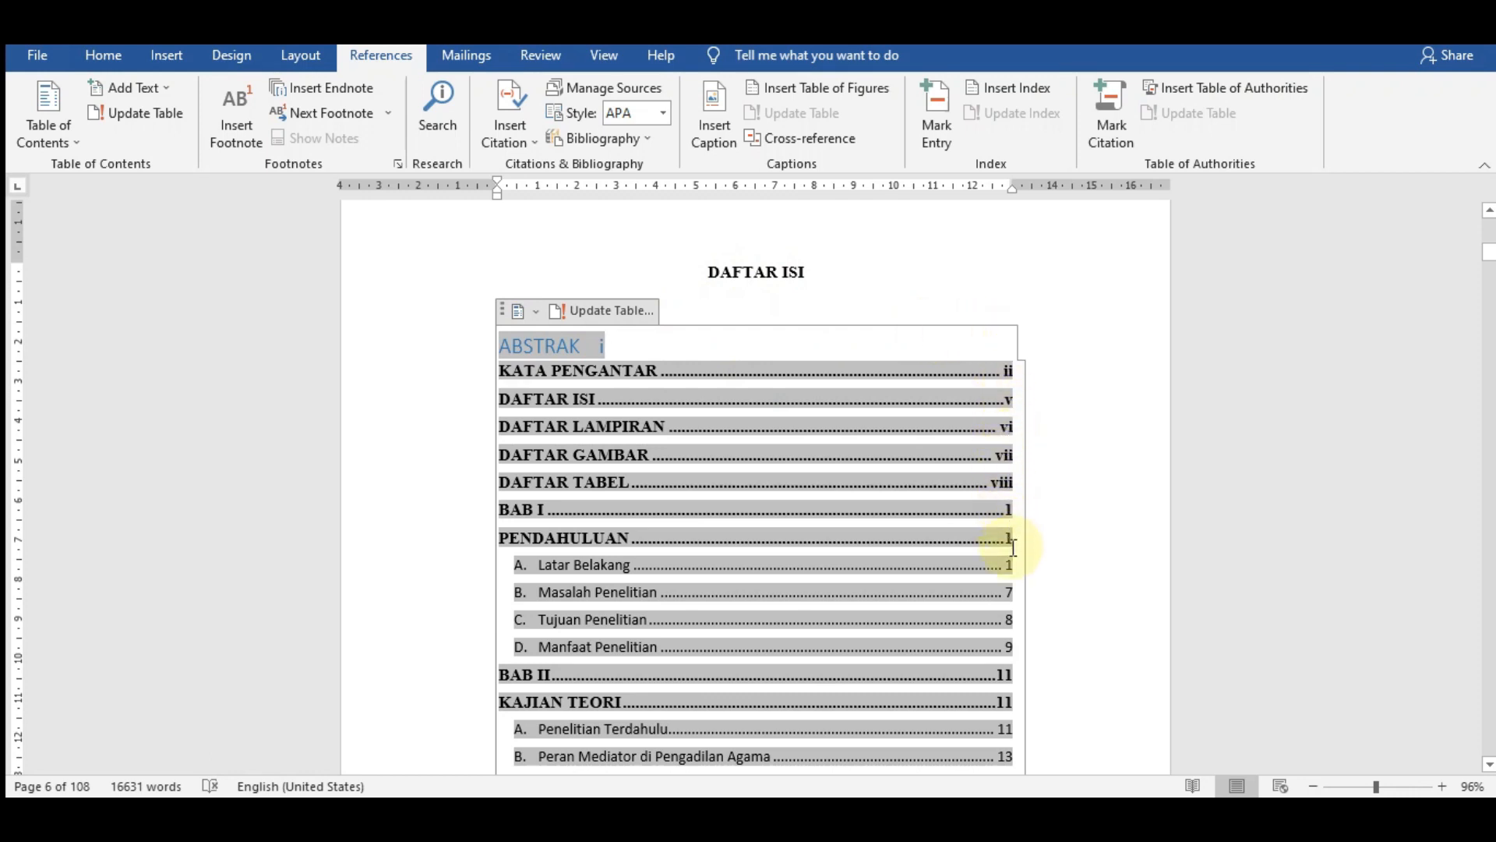
ctrl+click(1005, 675)
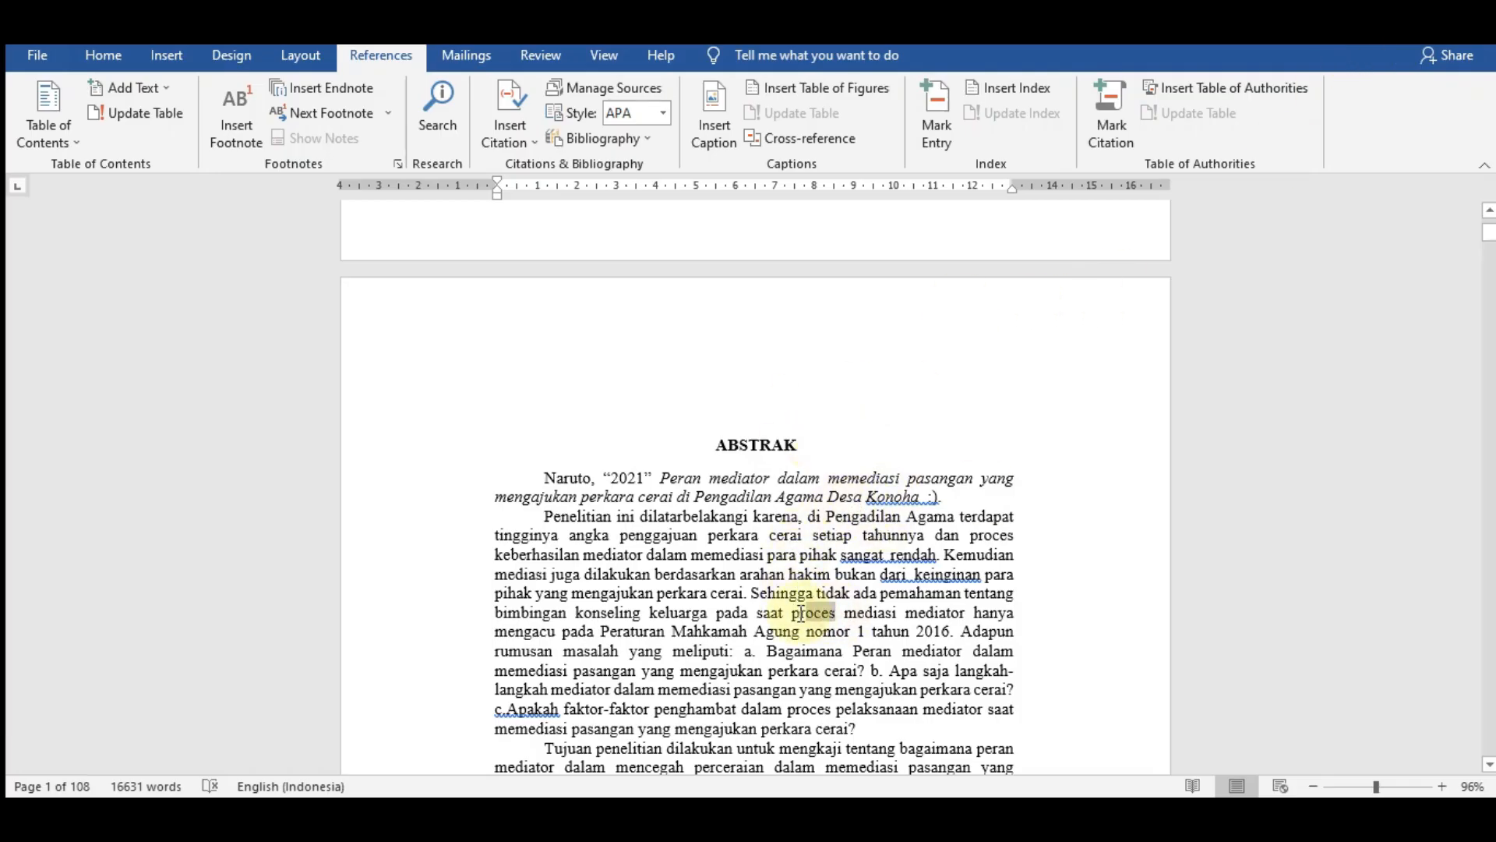
- Enlarge the view to 154% and replace every occurrence of "proces" with "proses" throughout the document, including from the beginning
drag(1376, 786, 1385, 785)
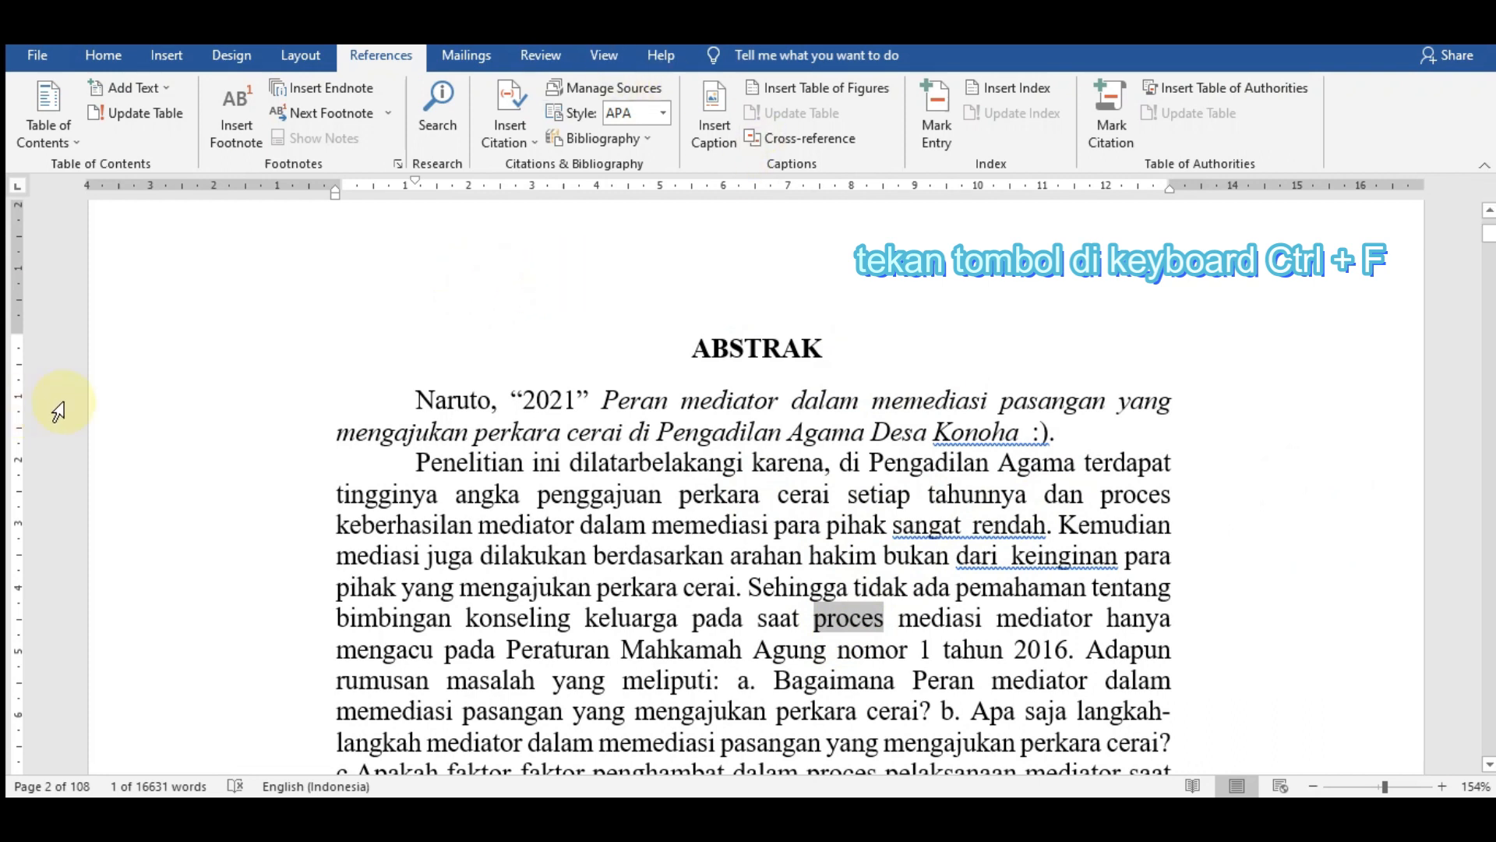
key(ctrl+f)
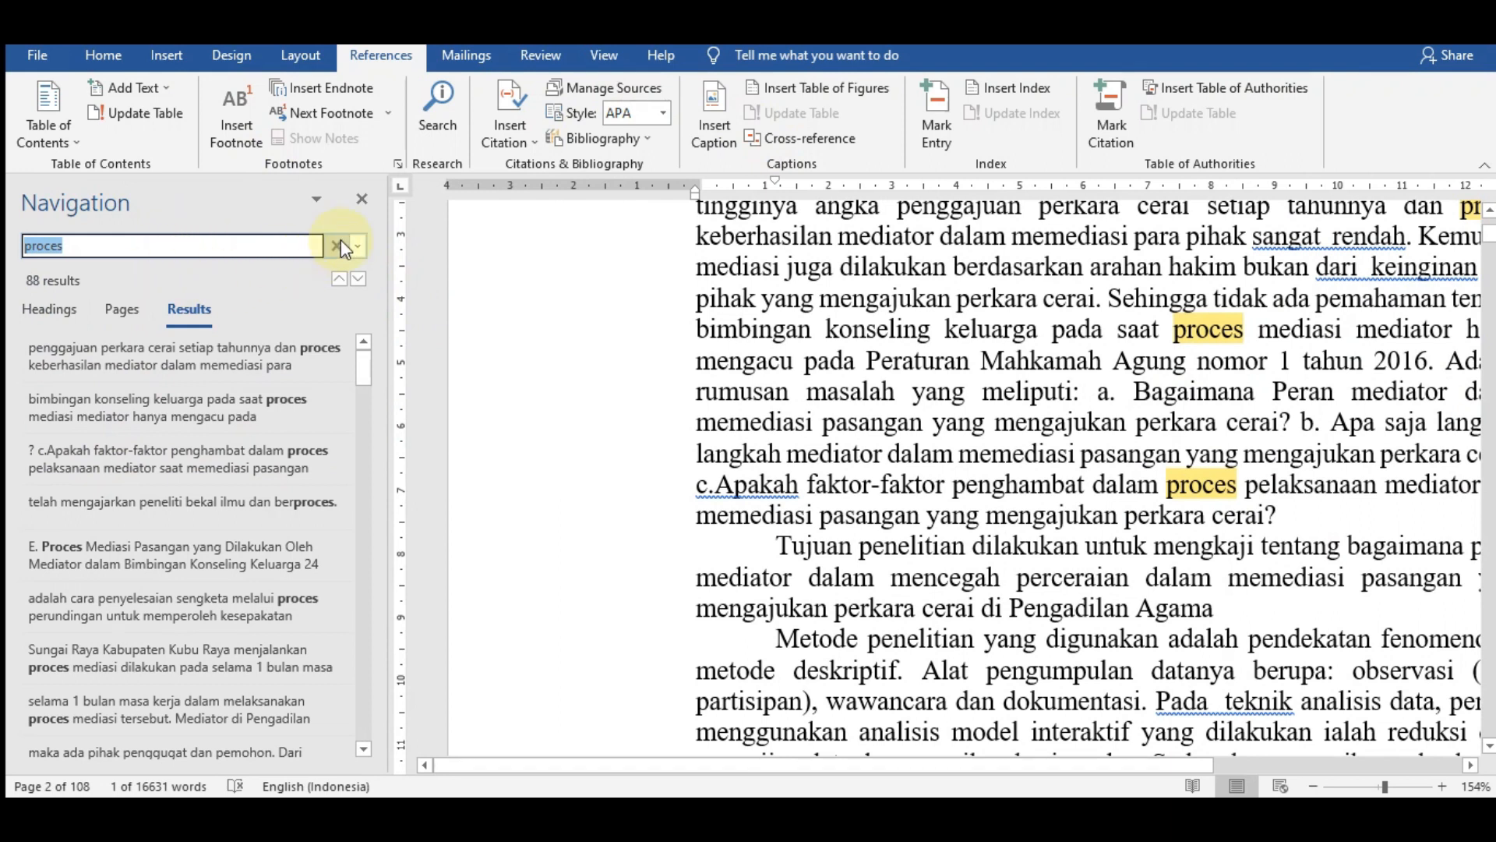
click(358, 247)
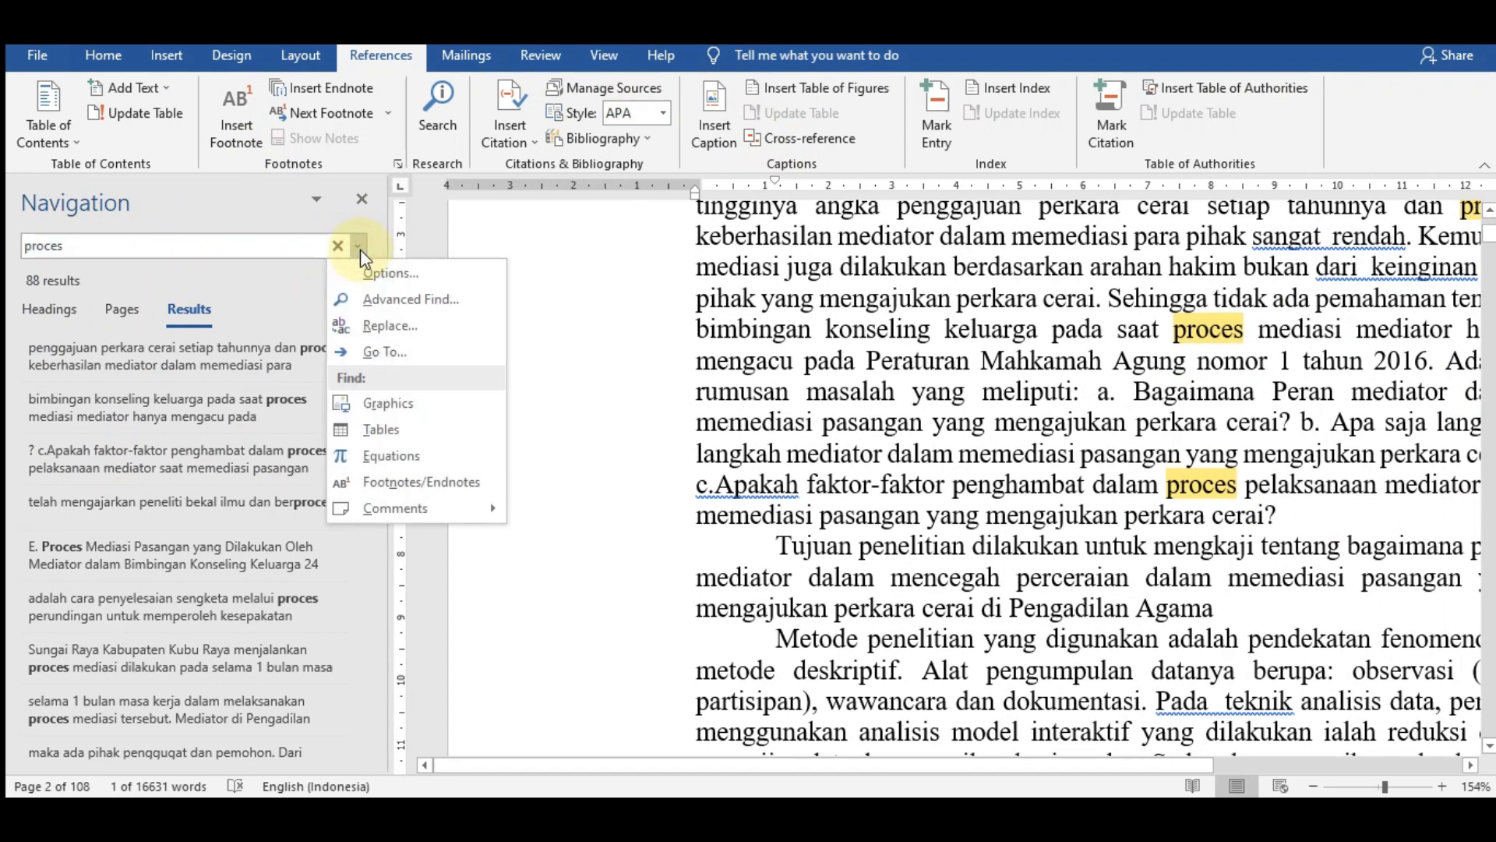
click(385, 328)
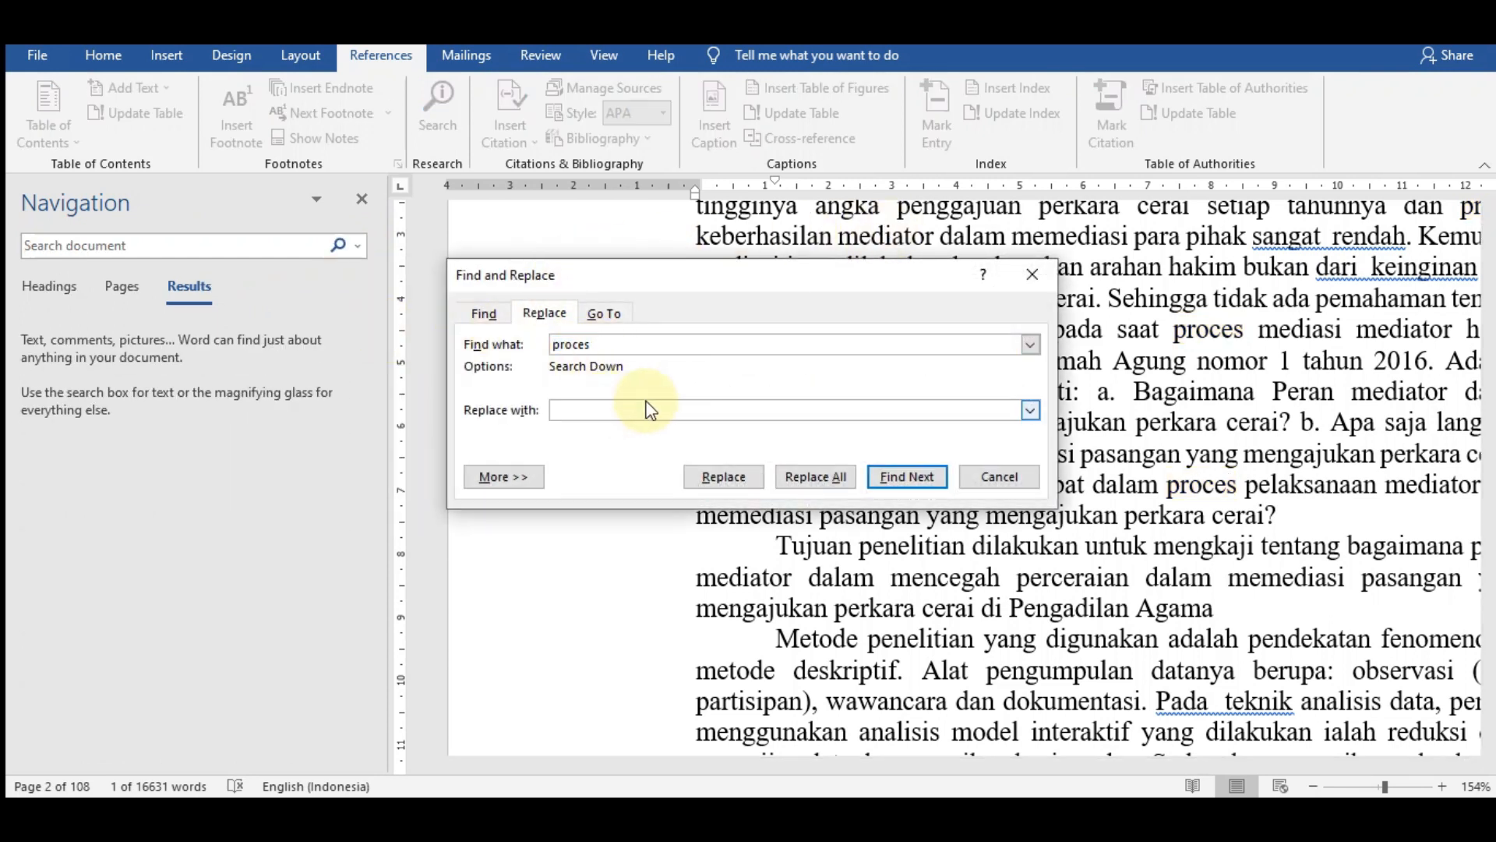
text(PROSES)
key(BackSpace)
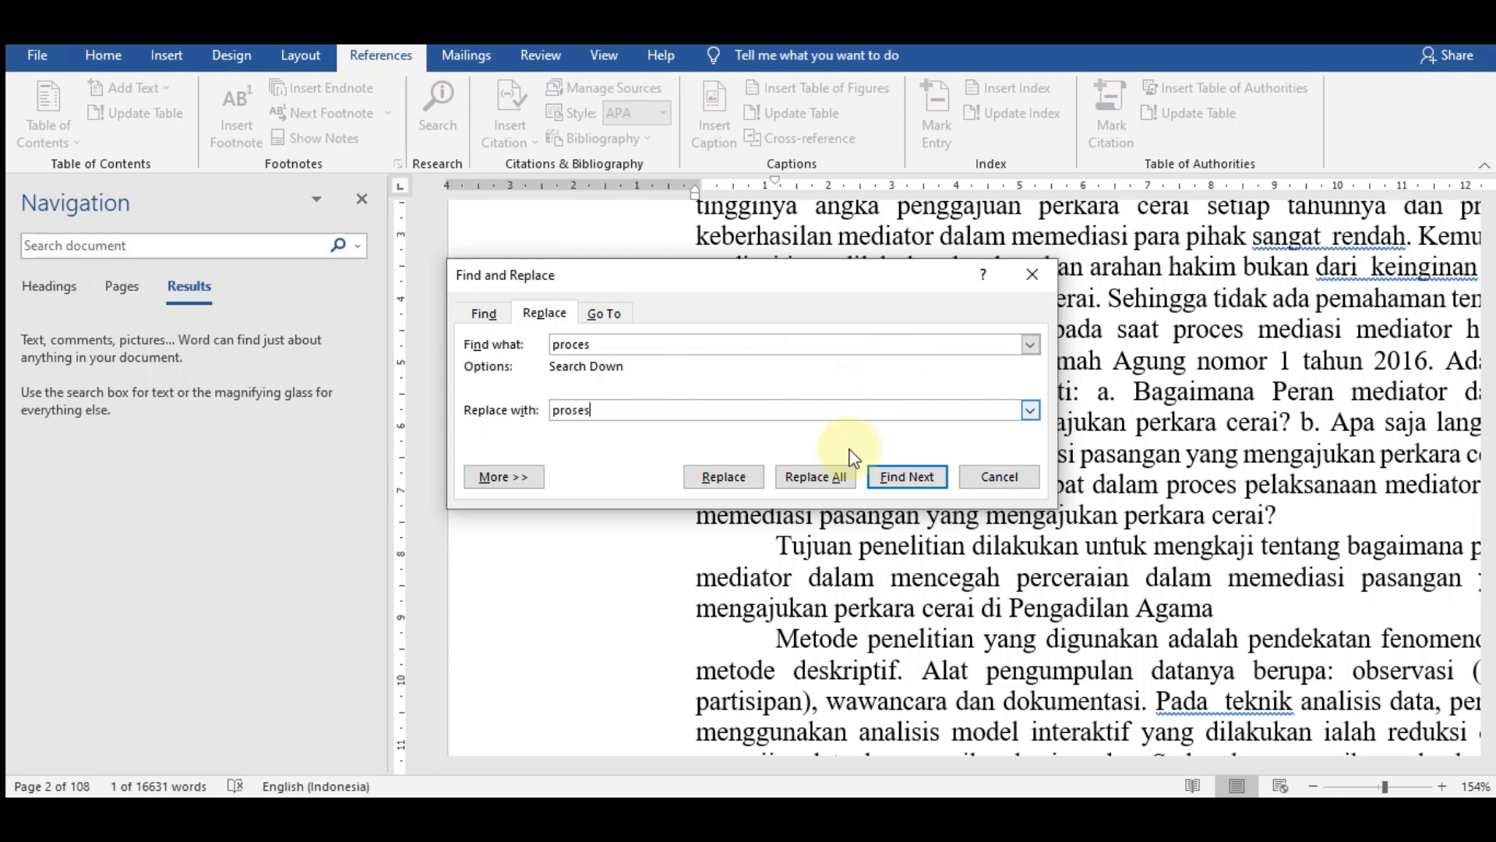
click(838, 475)
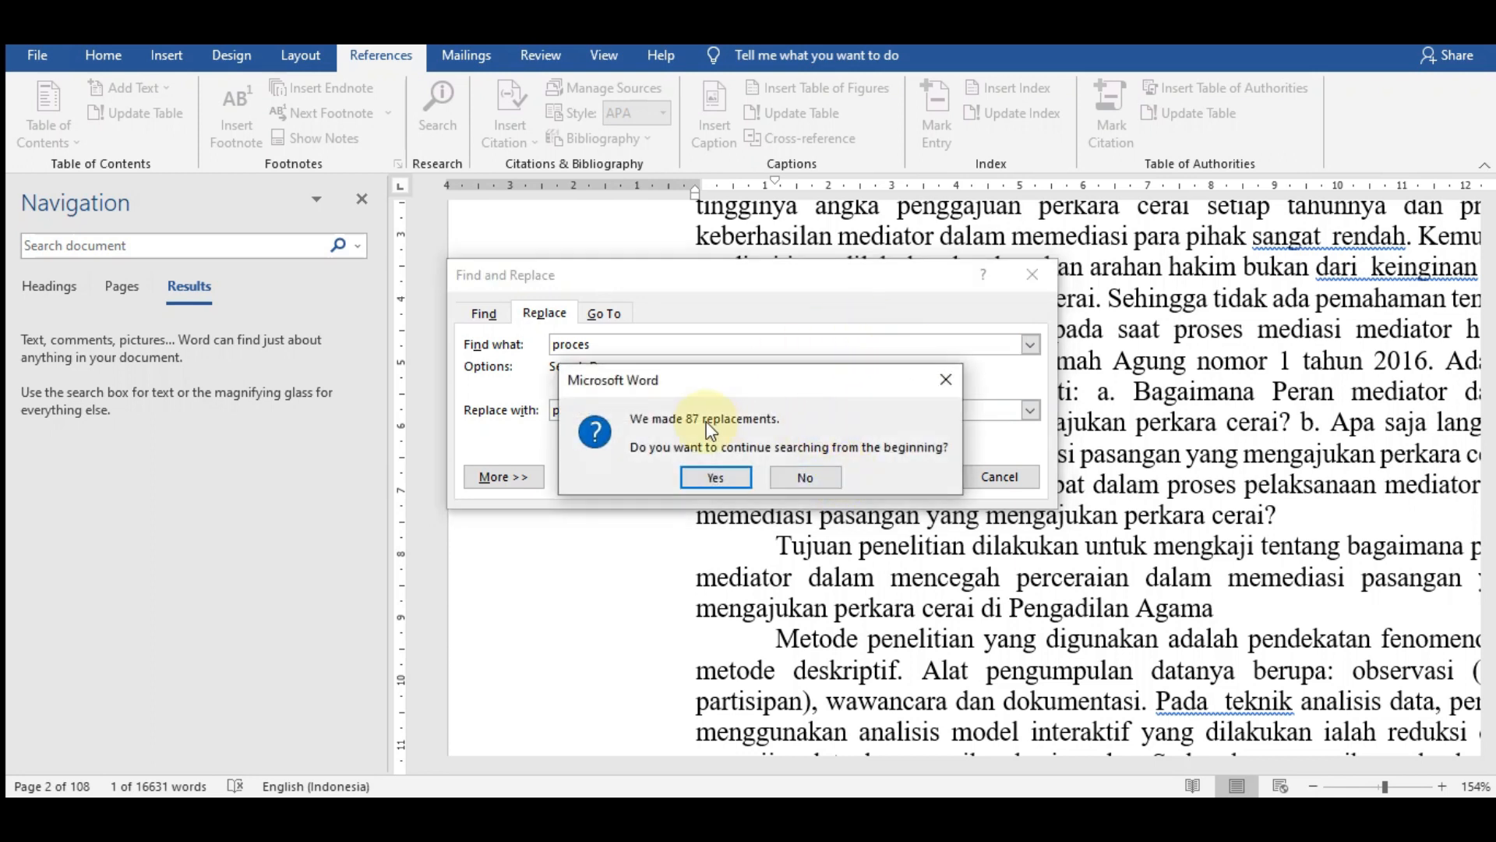
click(727, 475)
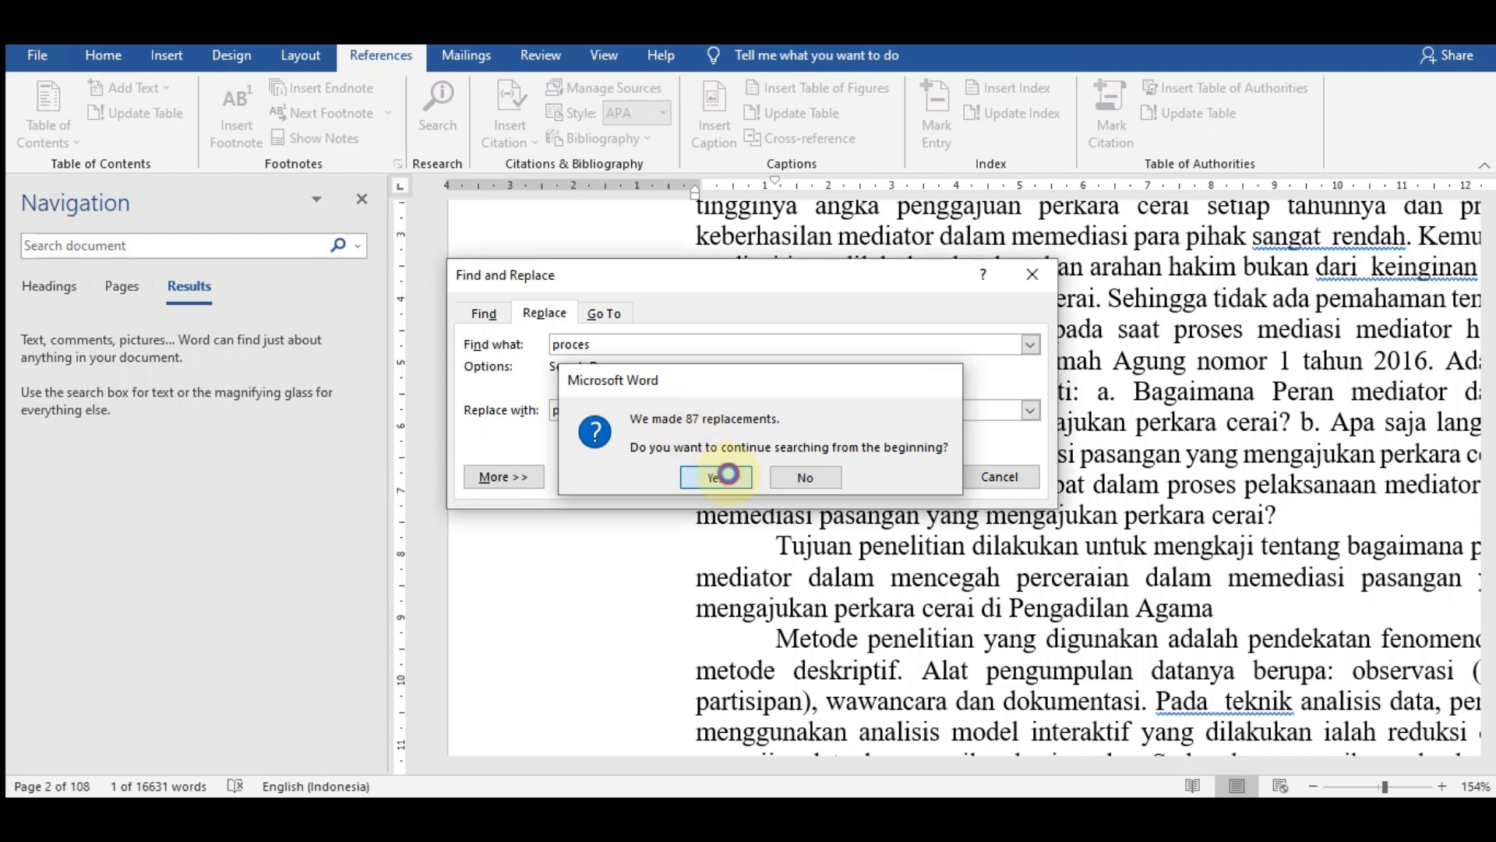
click(779, 474)
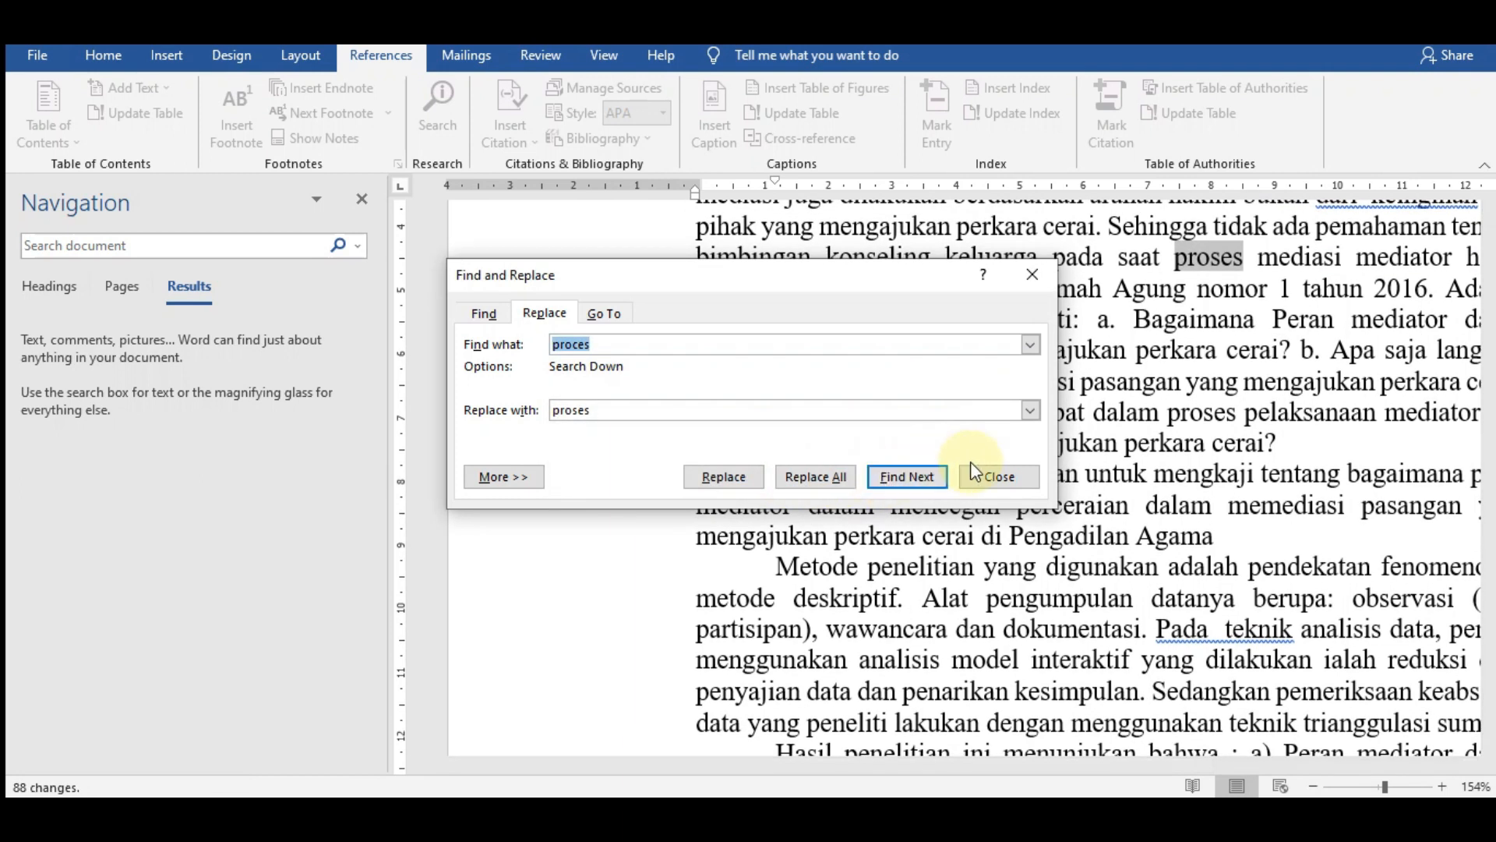
- Close the Find and Replace dialog and search the document for "proses" to check the highlighted words in the abstract
click(997, 476)
scroll(1247, 468, up, 3)
click(1249, 494)
drag(1249, 494, 1190, 494)
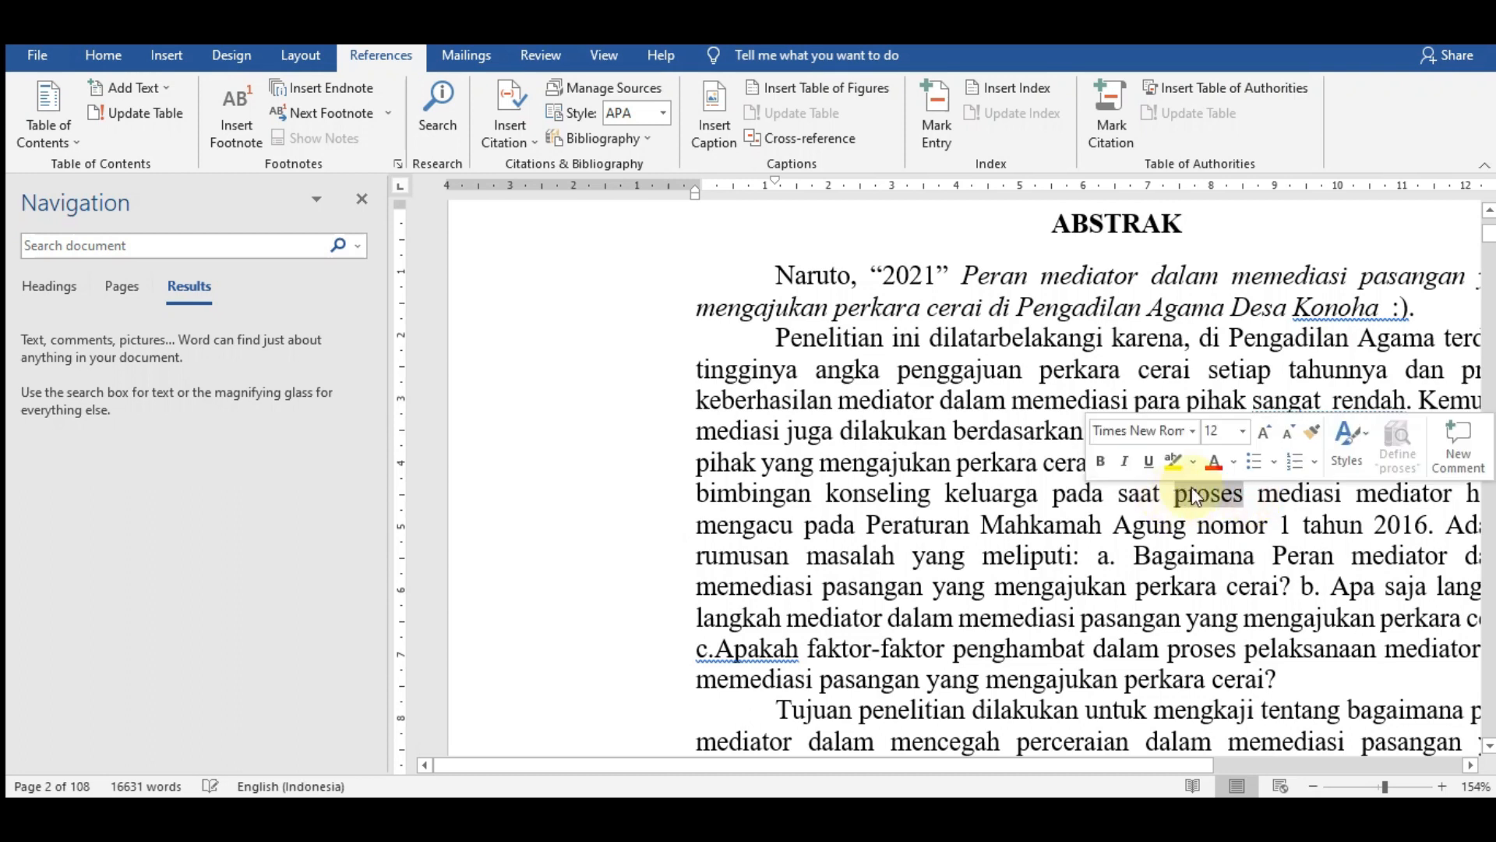
click(297, 246)
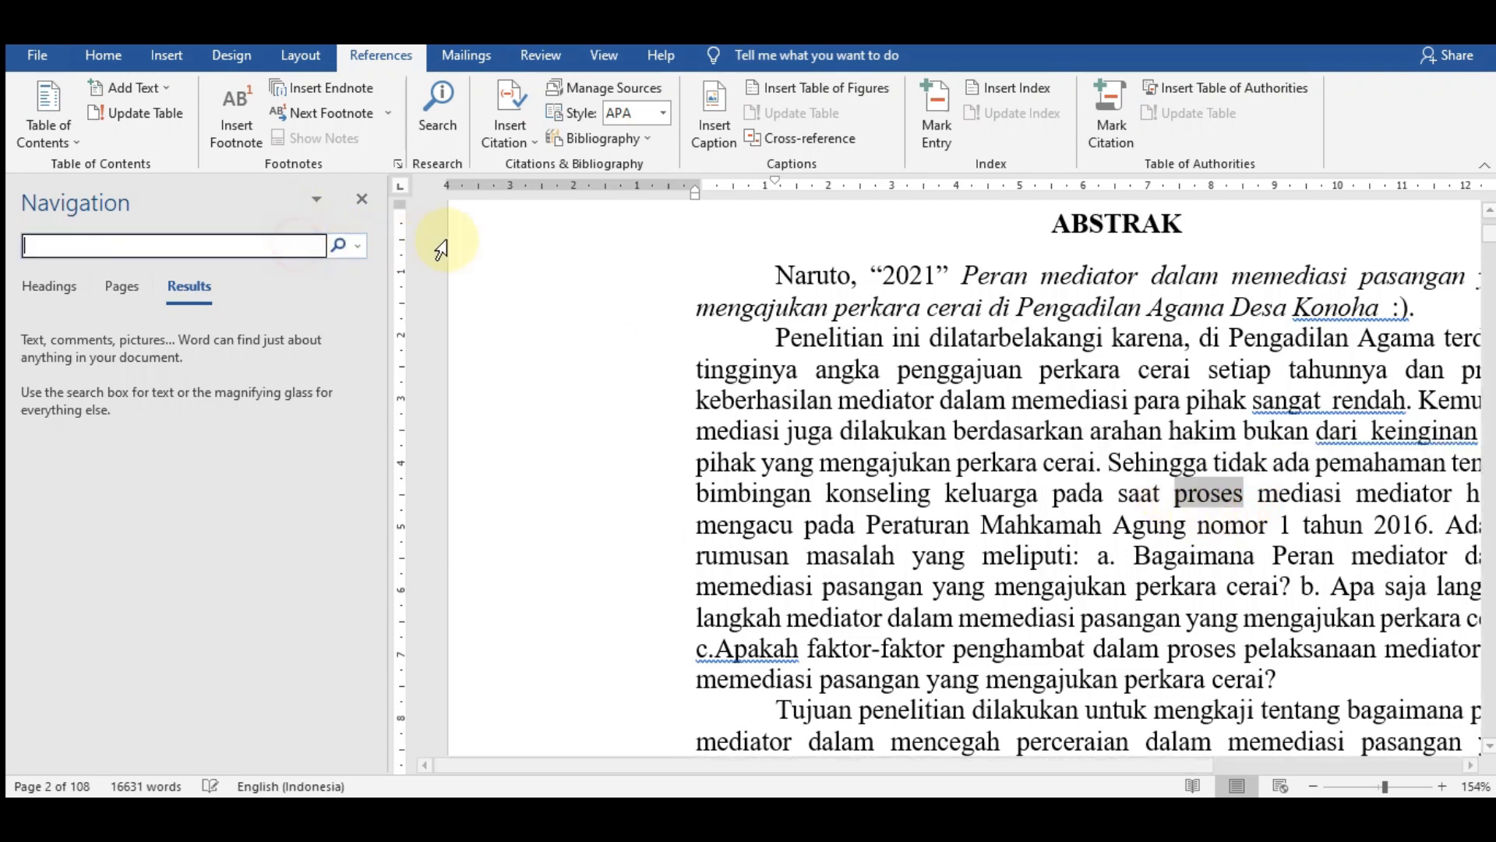
text(prose)
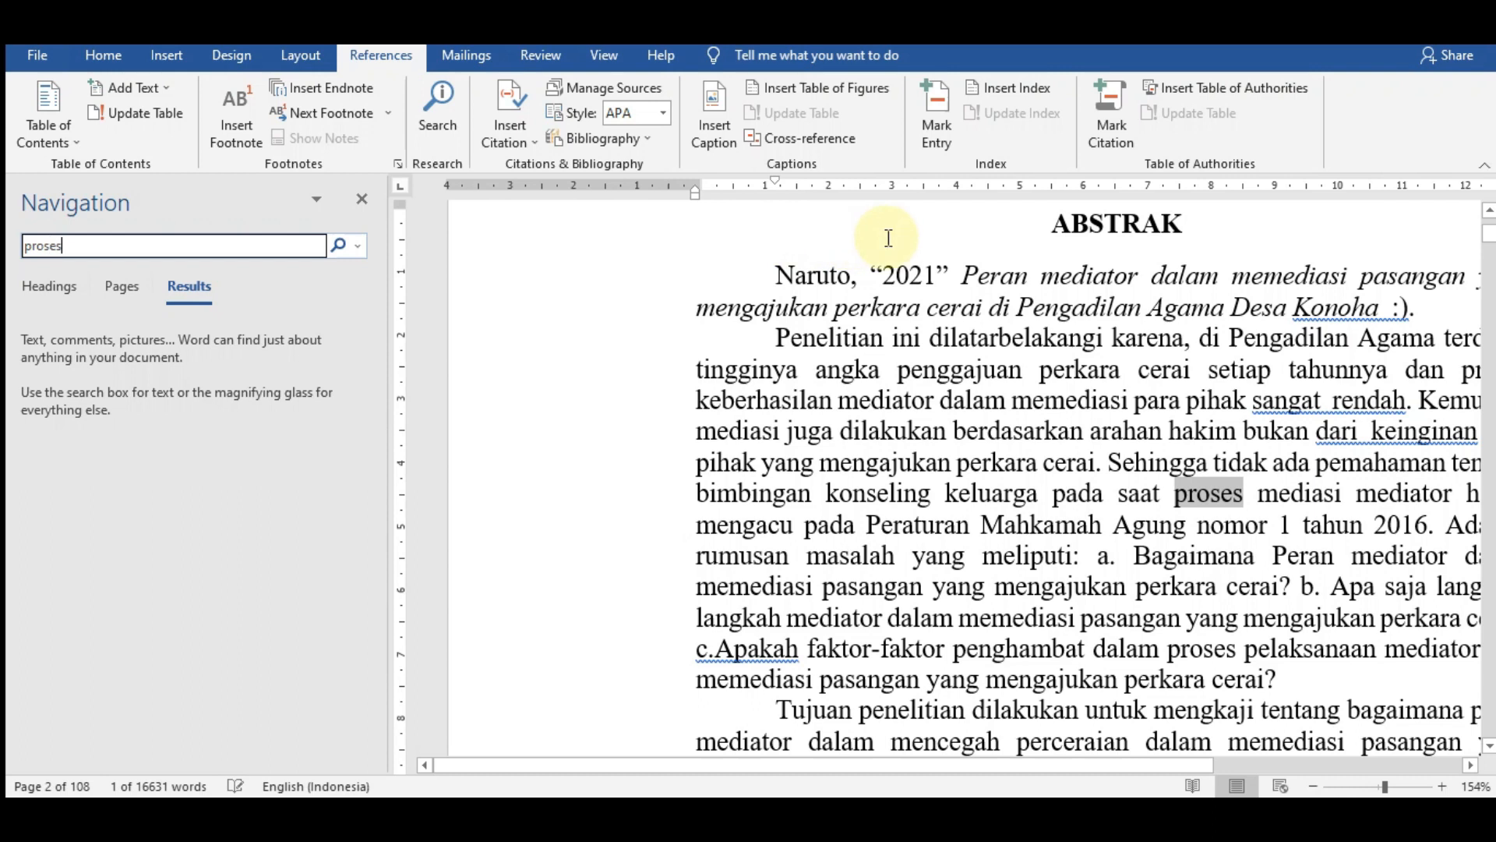
text(s)
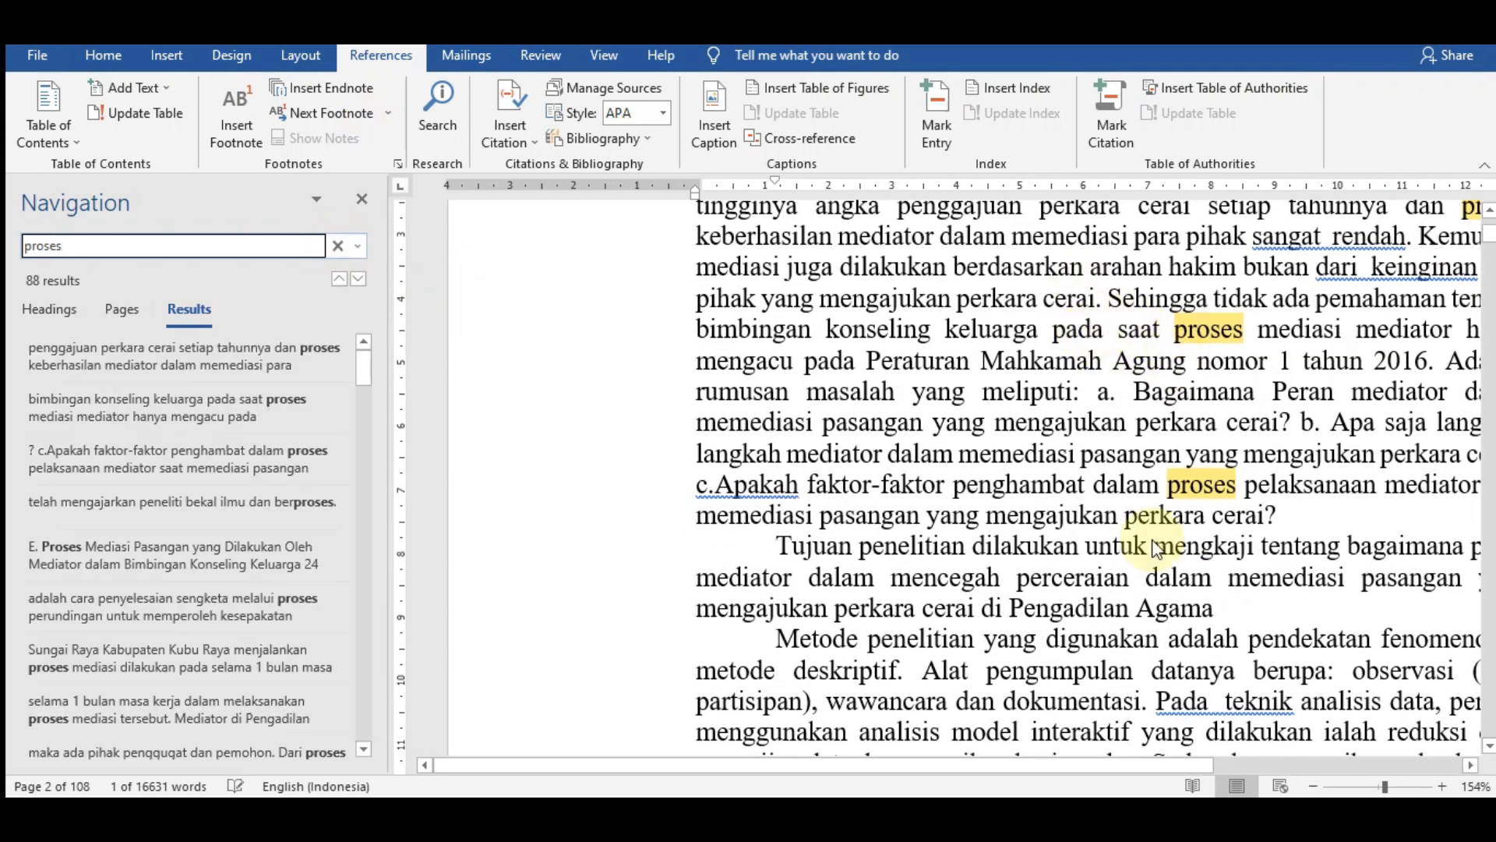
drag(1102, 763, 1246, 764)
scroll(1226, 574, up, 3)
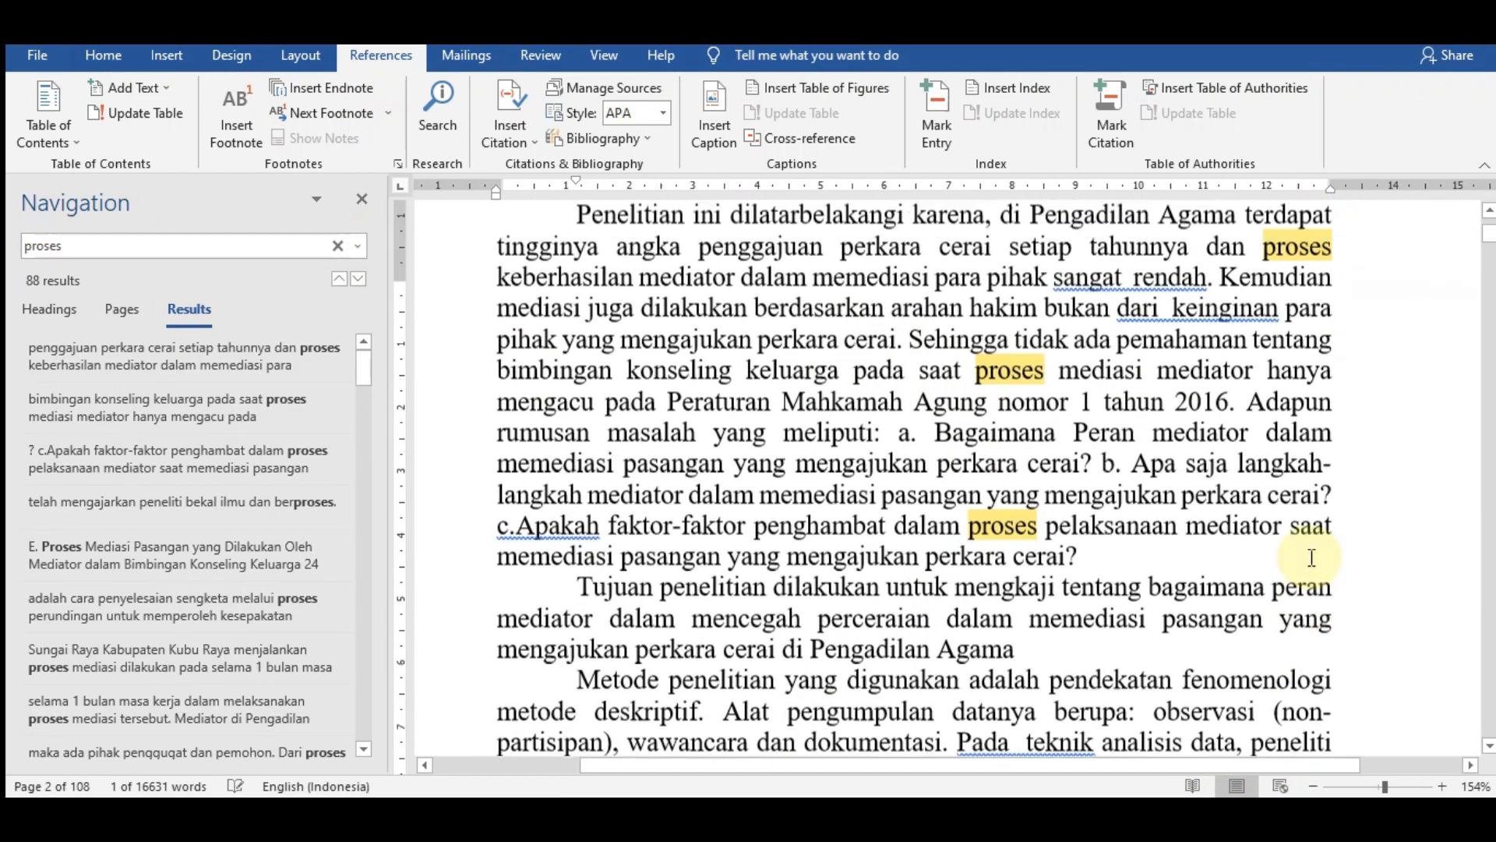
scroll(1284, 473, down, 3)
- Browse successive matches of "proses" through the document to check the corrected spelling, and leave the search
click(358, 280)
click(357, 279)
click(357, 280)
click(358, 280)
click(358, 280)
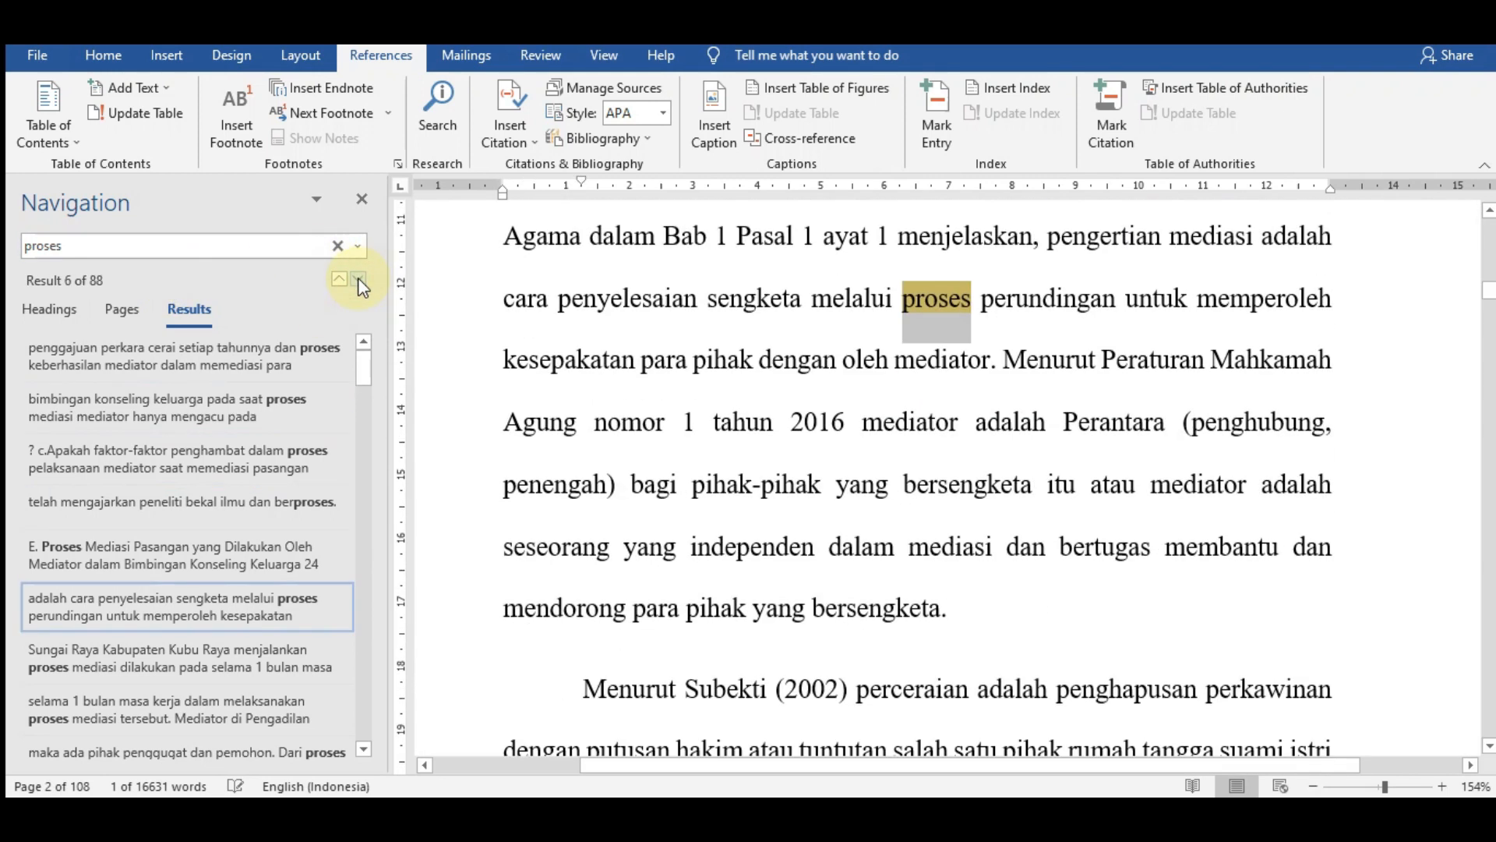
click(357, 279)
click(358, 279)
click(358, 279)
click(358, 279)
click(358, 279)
click(357, 279)
click(358, 279)
click(357, 279)
click(357, 279)
click(358, 279)
click(358, 279)
click(358, 279)
click(358, 279)
click(358, 279)
key(Escape)
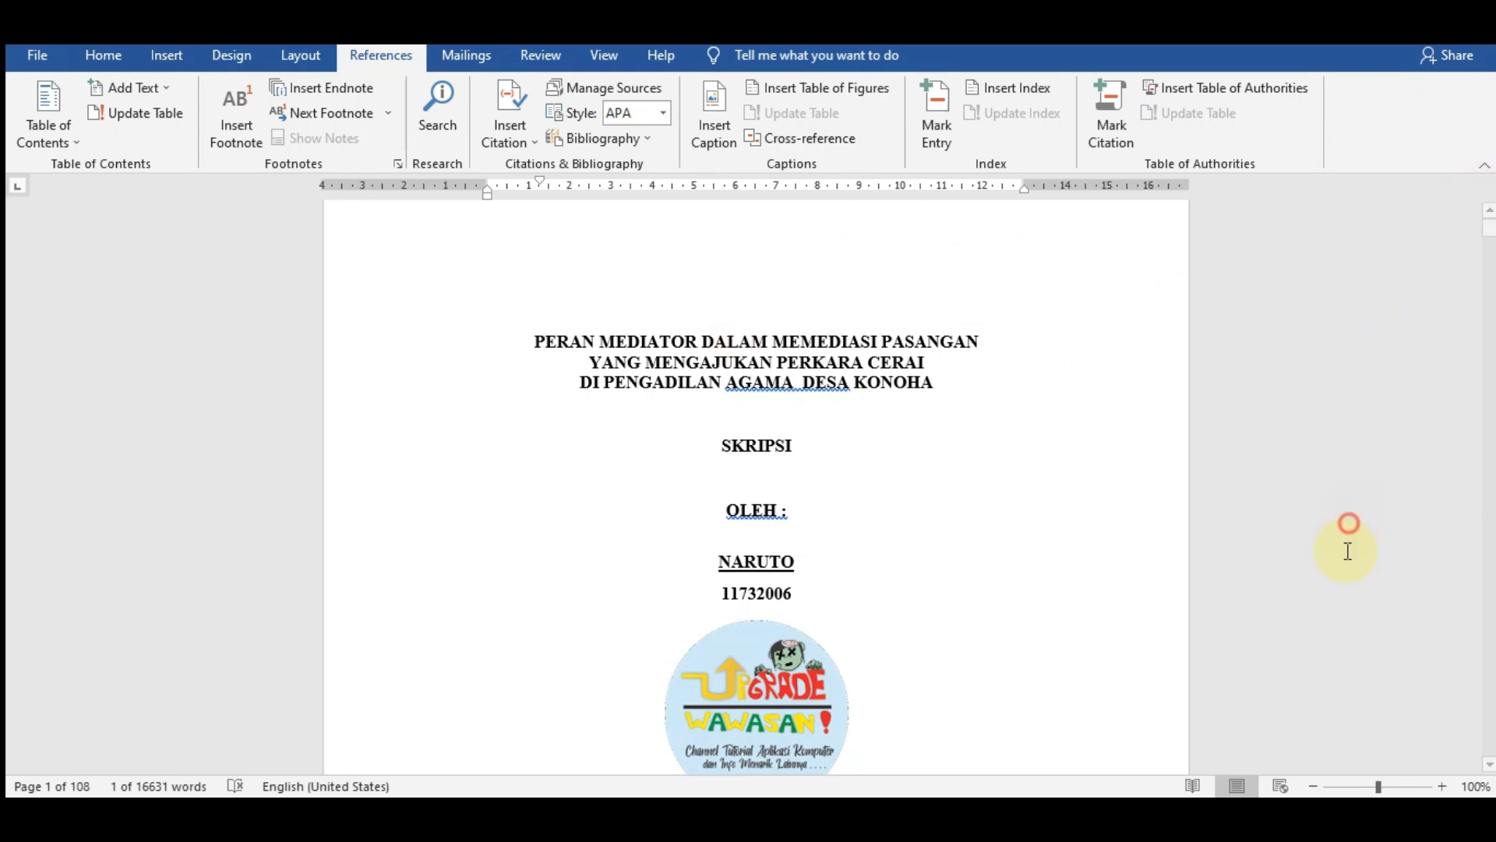
- Reduce the zoom to 66% and open the header of the ABSTRAK page to check its section label
drag(1378, 789, 1359, 789)
scroll(875, 418, down, 2)
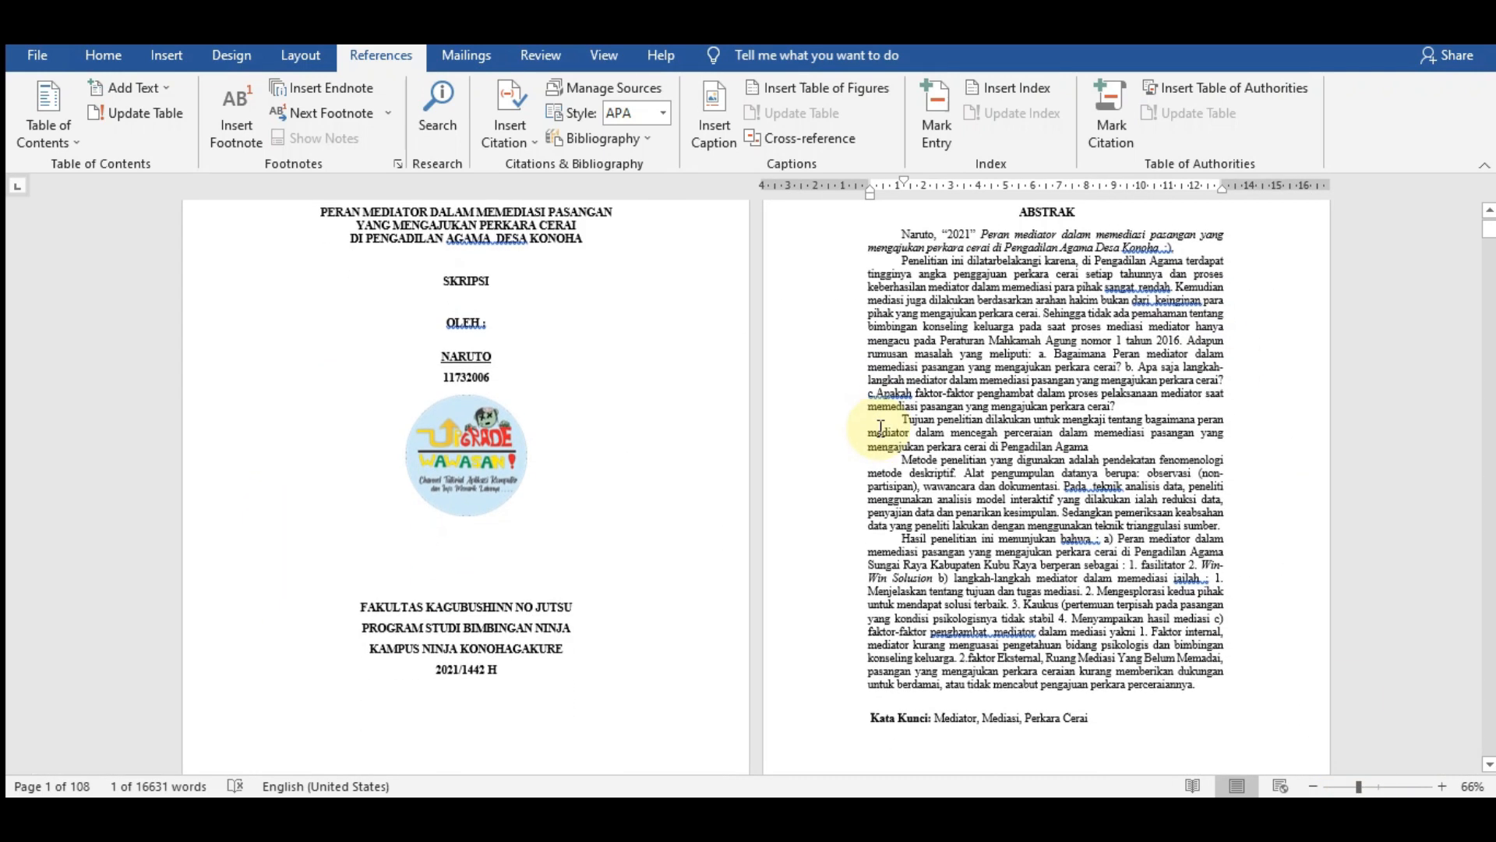
scroll(965, 269, up, 3)
double_click(962, 248)
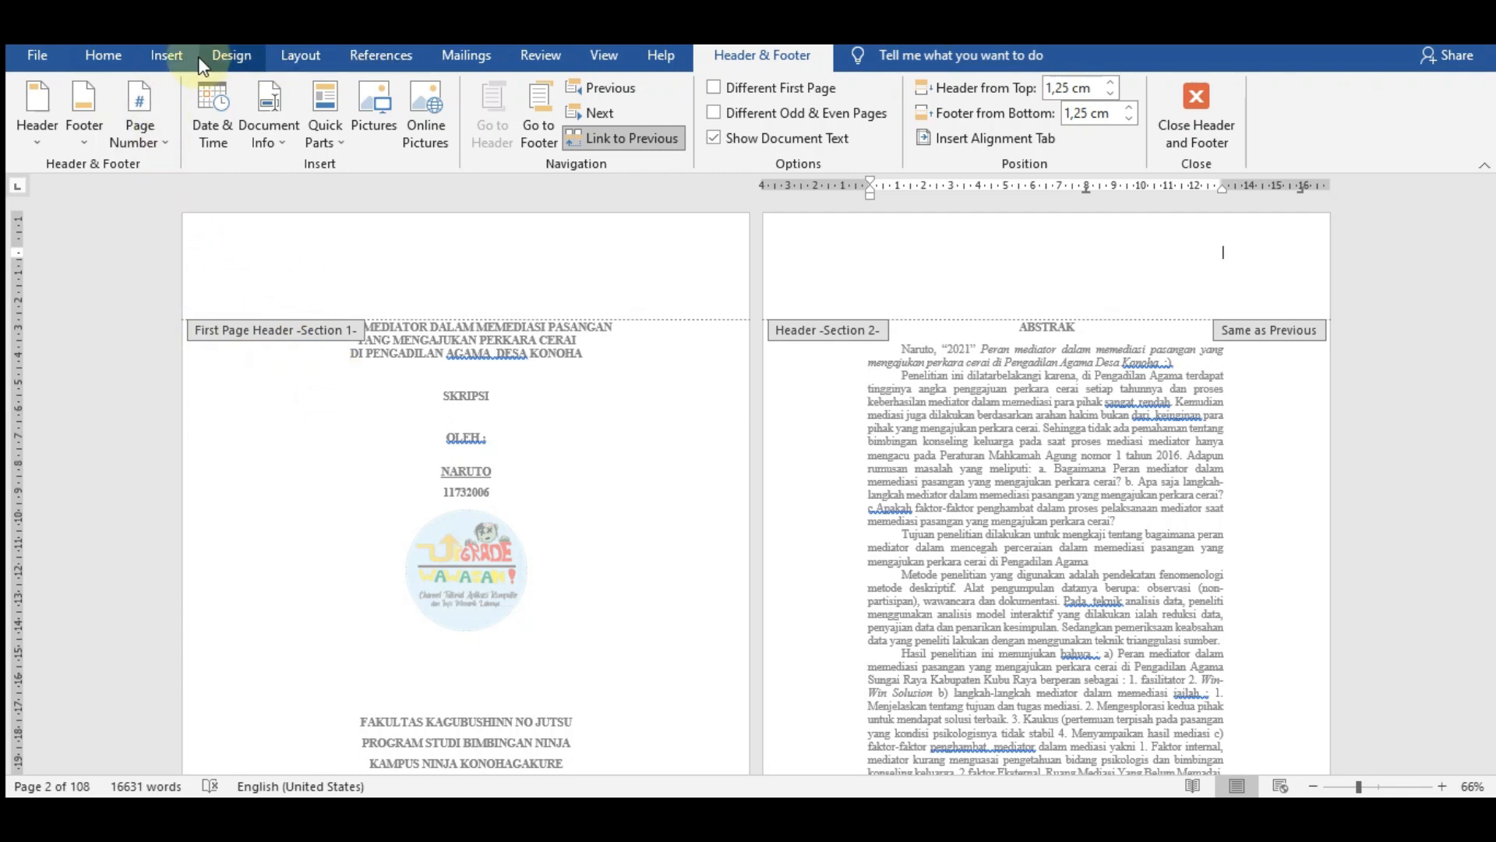
- Switch to Draft view and delete the Next Page section break between the cover page and the ABSTRAK page
click(609, 56)
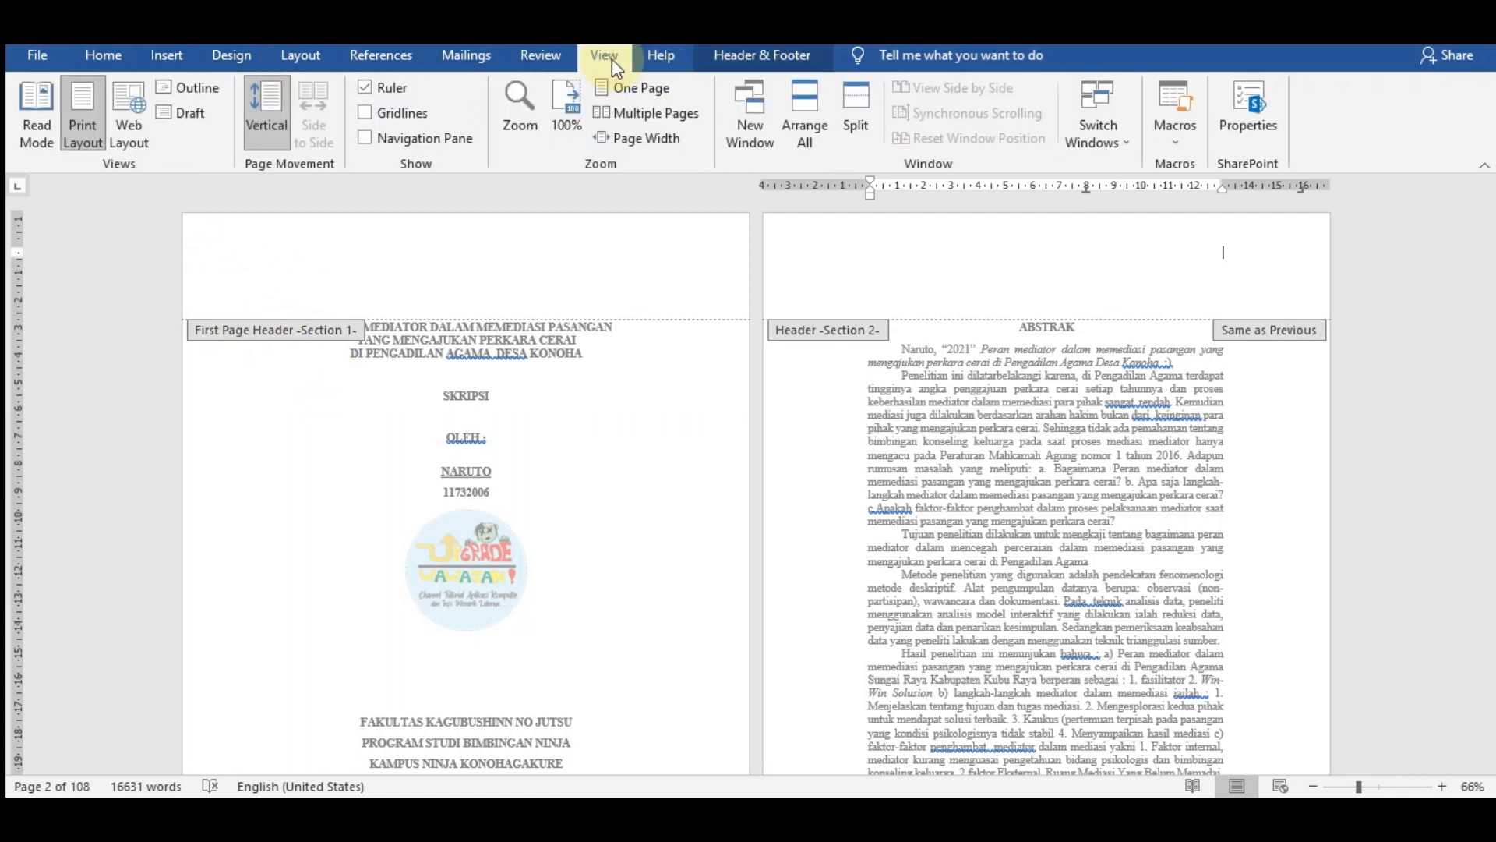
click(185, 123)
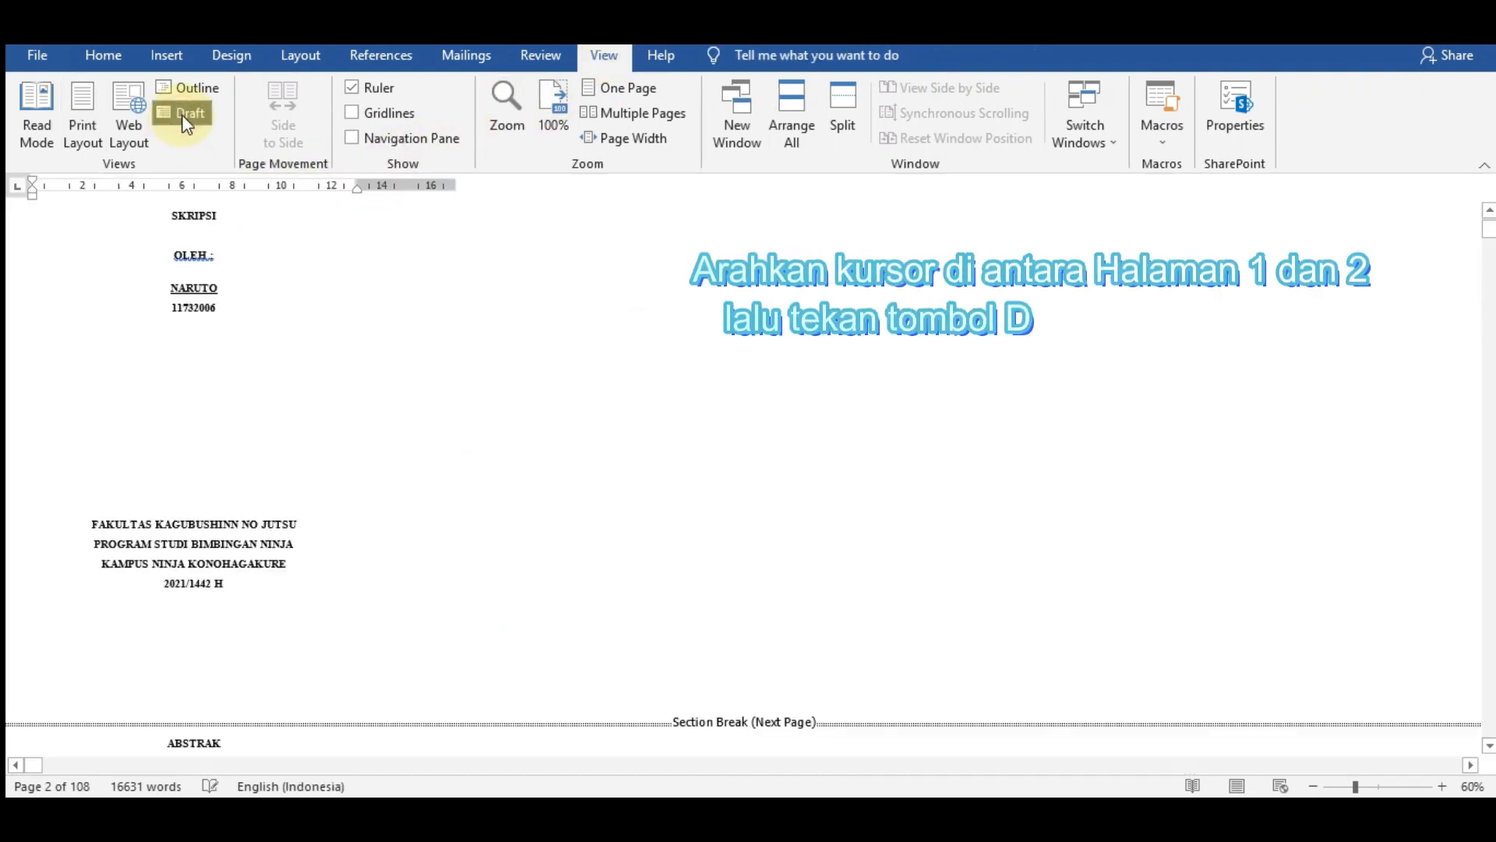
scroll(647, 671, down, 2)
click(213, 561)
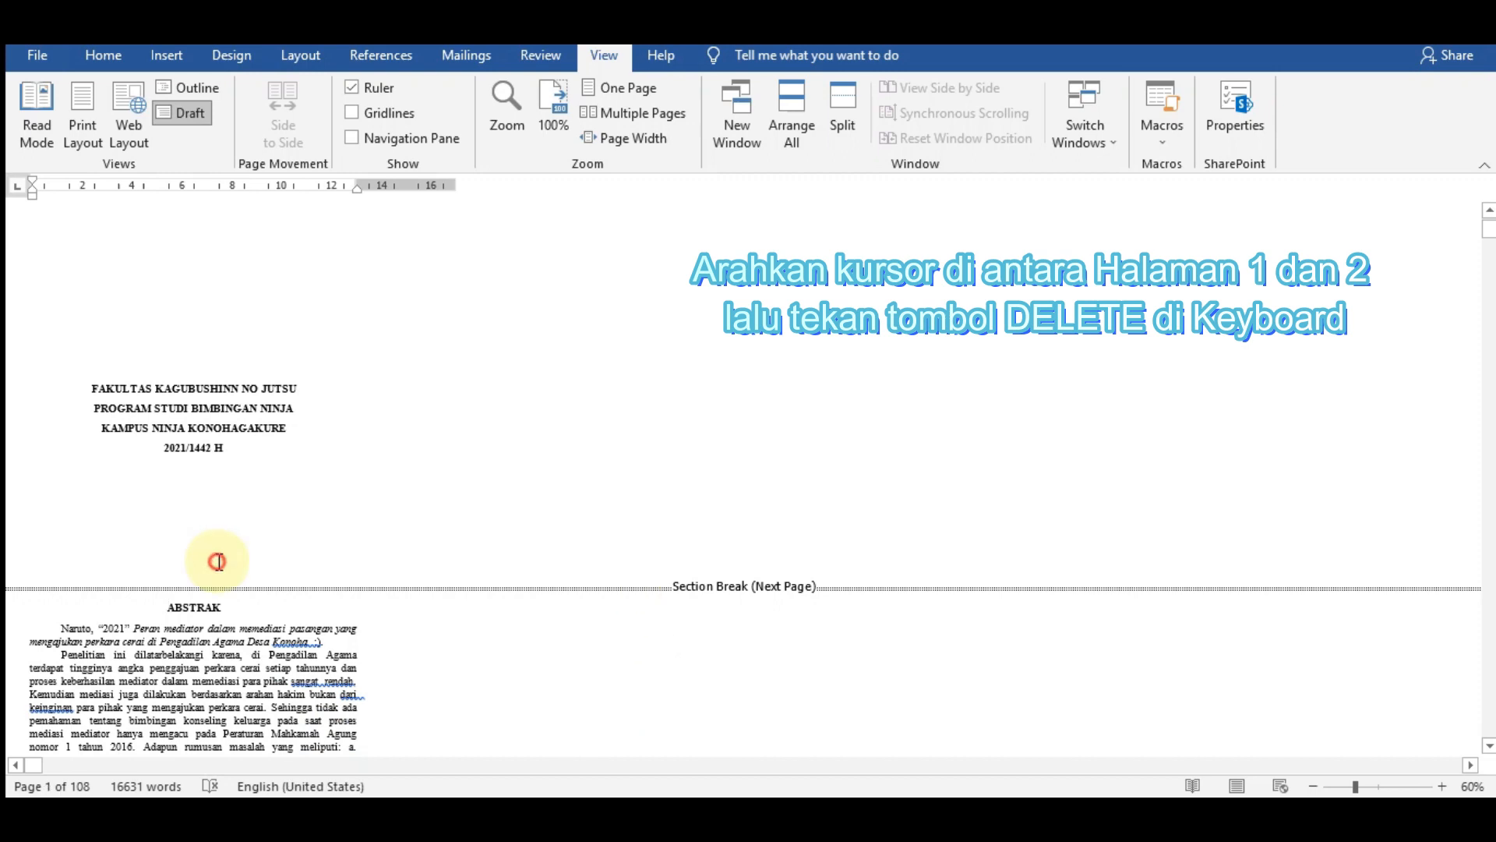
scroll(509, 561, down, 1)
key(Delete)
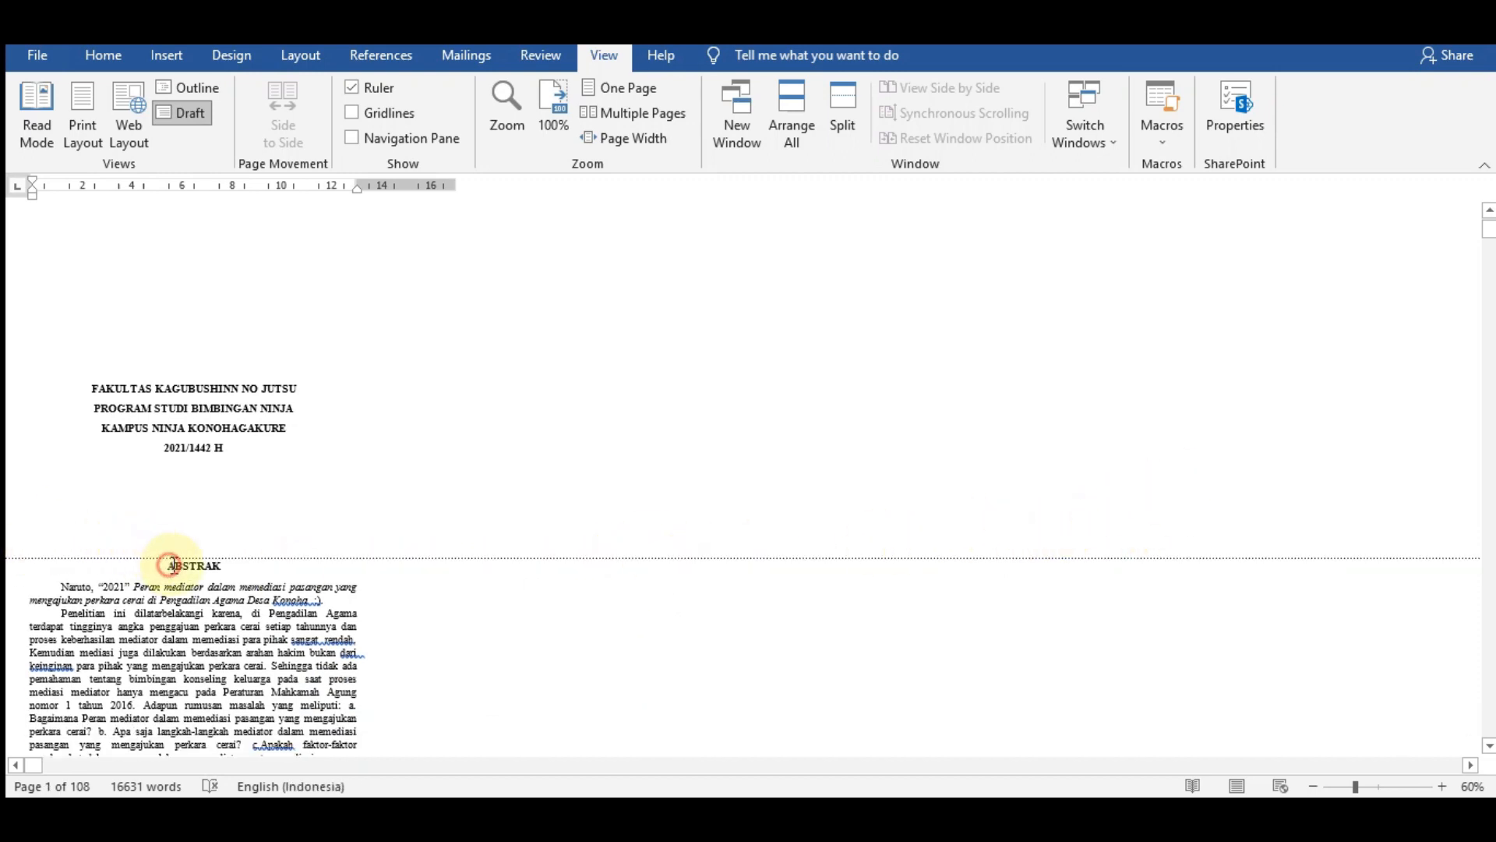
- Add blank lines at the end of the cover page, between the 2021/1442 H line and the ABSTRAK page
key(Return)
click(227, 514)
key(Return)
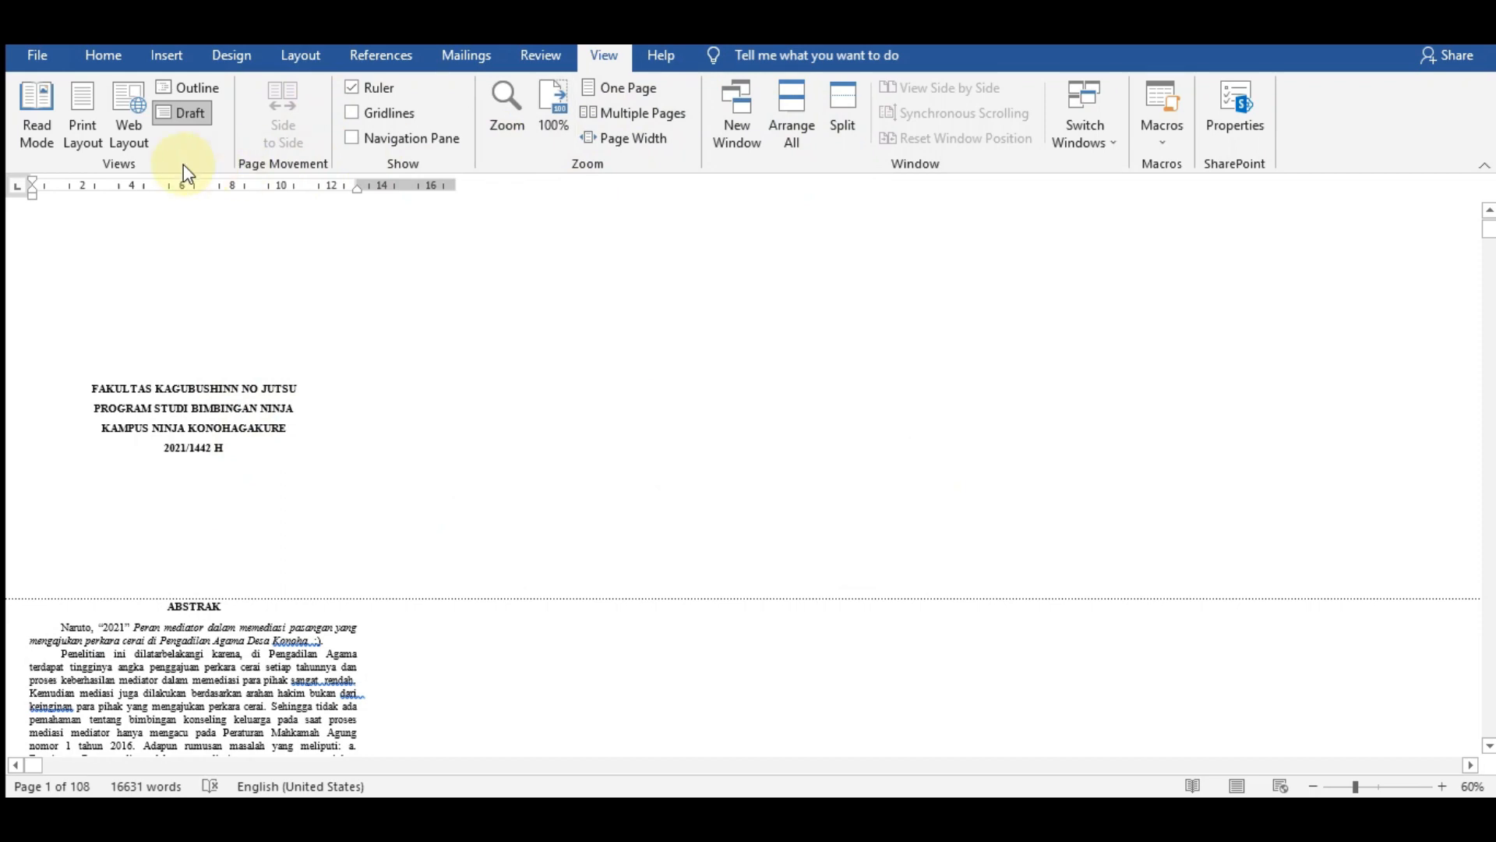
- Return to Print Layout view, check the section label in the ABSTRAK page's header, and close the header
click(83, 117)
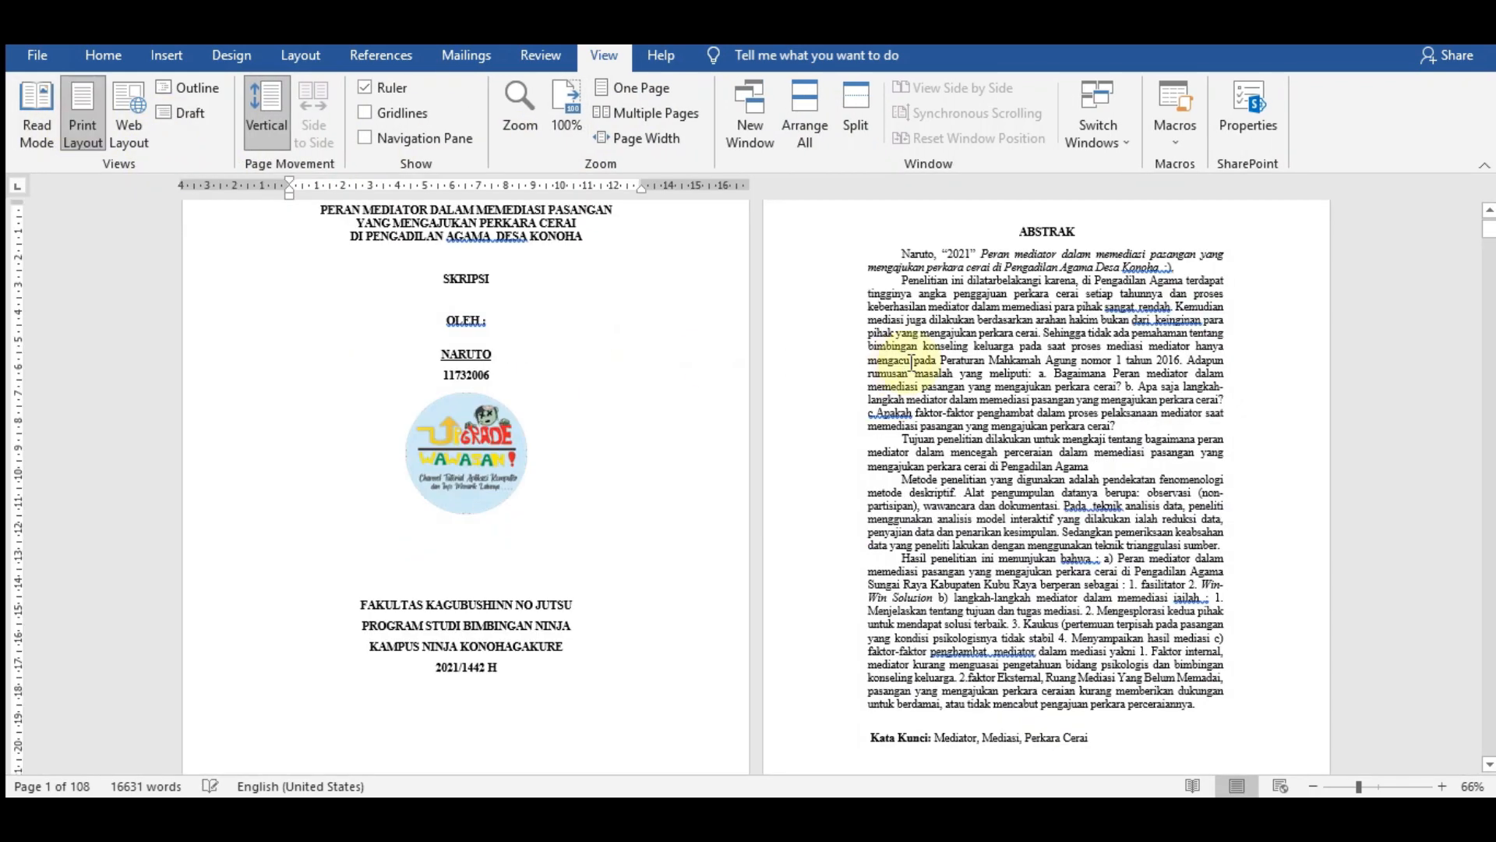
scroll(1021, 355, up, 3)
double_click(1040, 234)
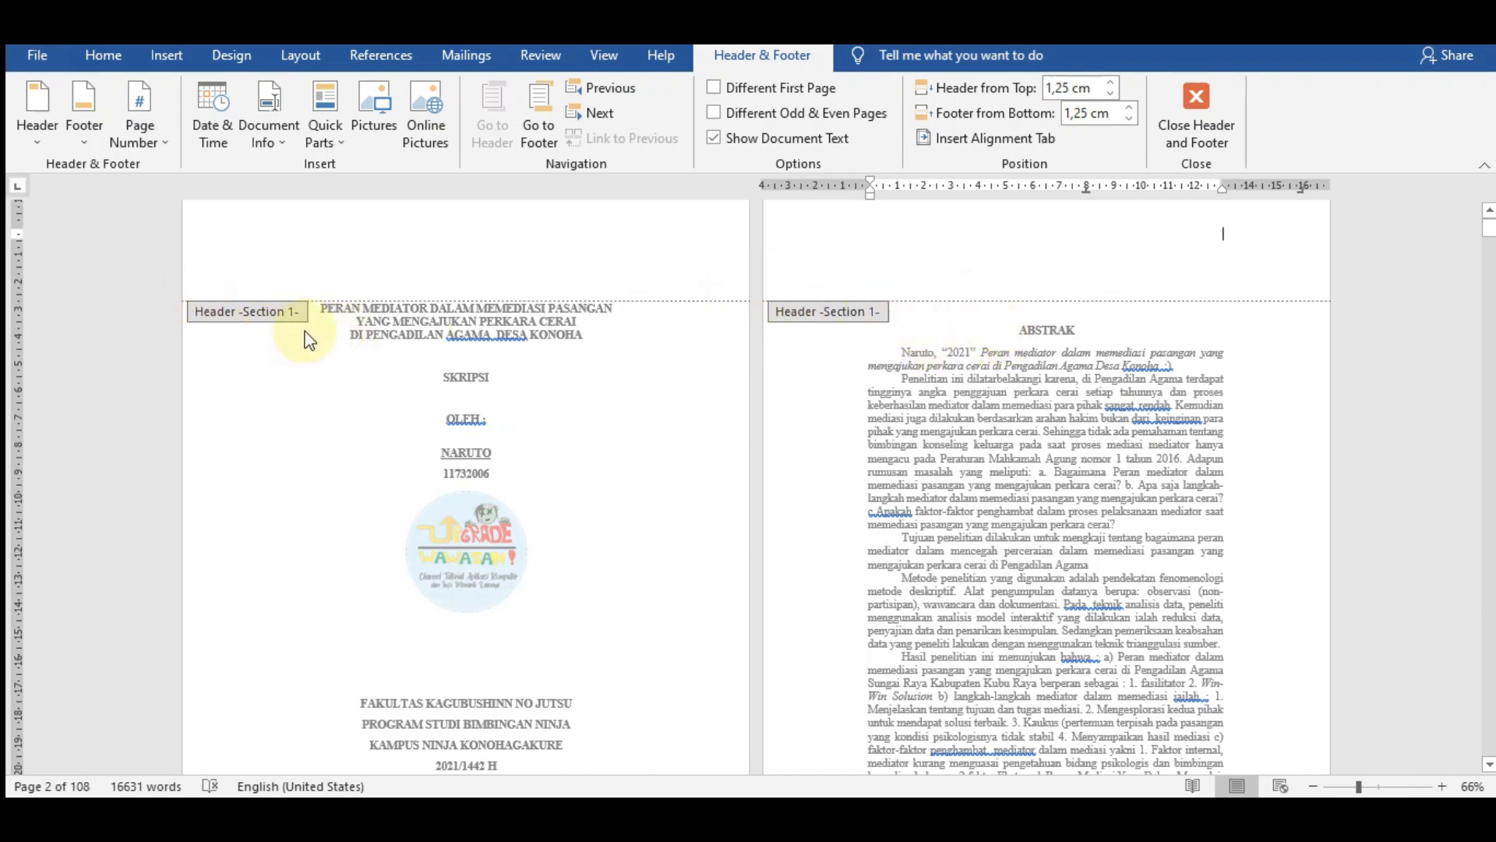
click(1211, 111)
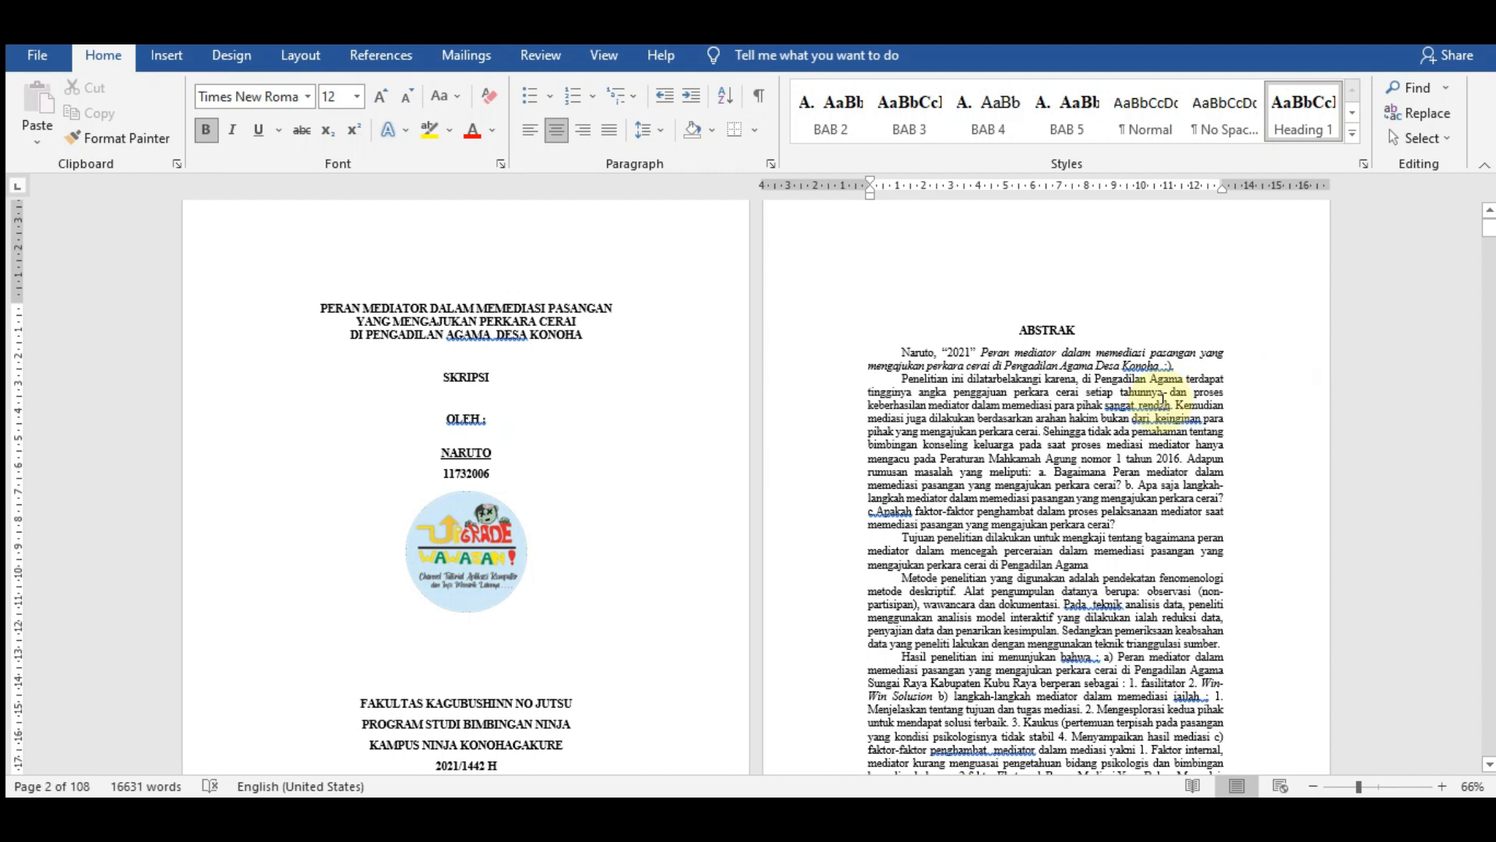